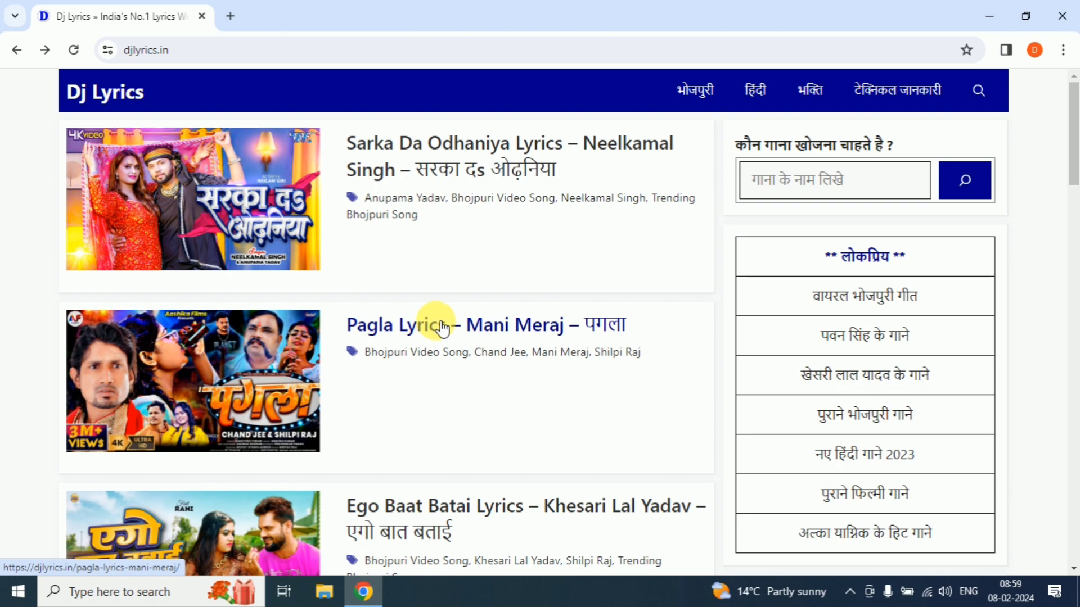
# Scroll through the Dj Lyrics homepage posts and close the banner ad between them.
pyautogui.scroll(-8, 468, 268)
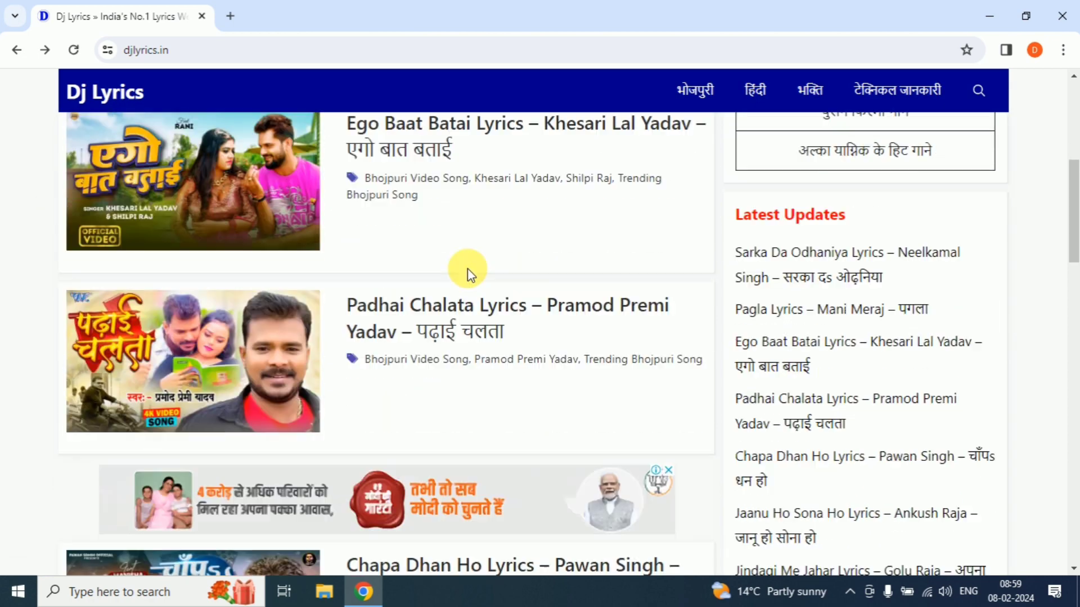
pyautogui.scroll(-3, 468, 270)
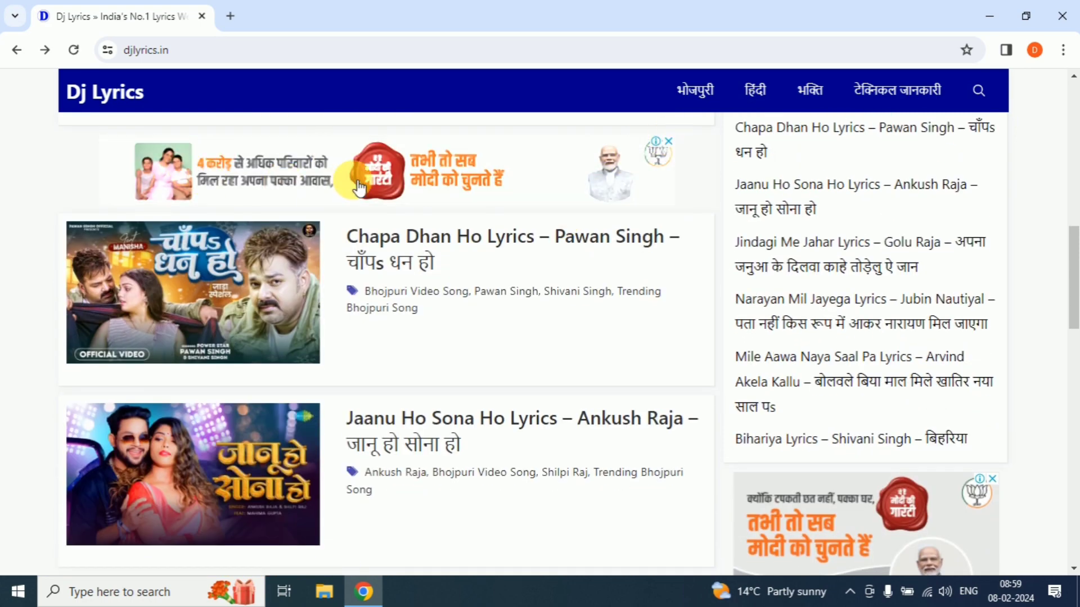
pyautogui.scroll(1, 222, 166)
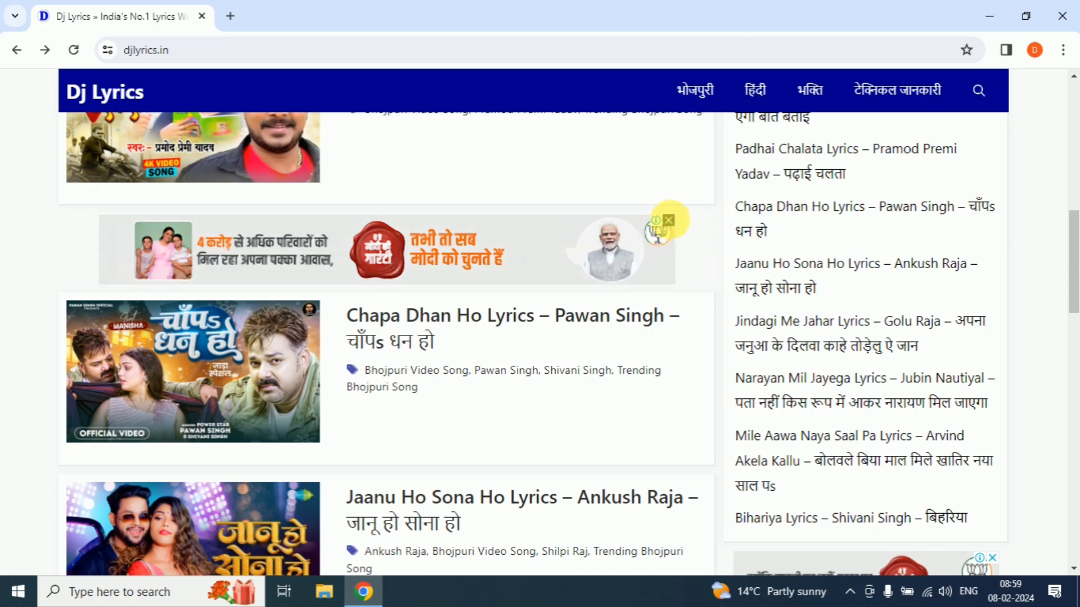
pyautogui.click(669, 219)
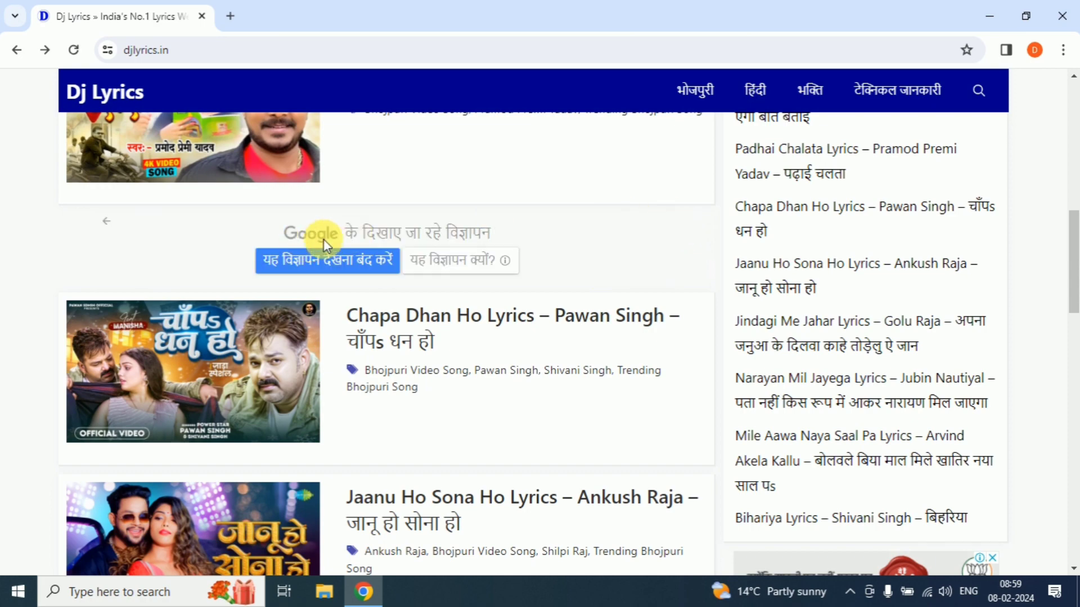
# Open the Sarka Da Odhaniya Lyrics post and dismiss the full-page ad.
pyautogui.scroll(-8, 668, 429)
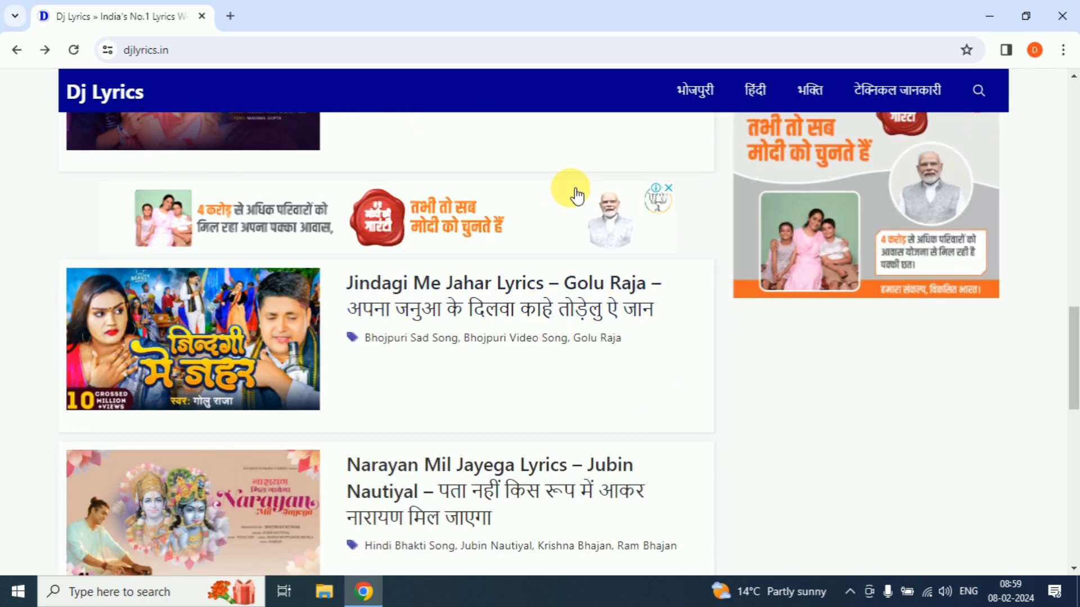
pyautogui.scroll(-7, 495, 460)
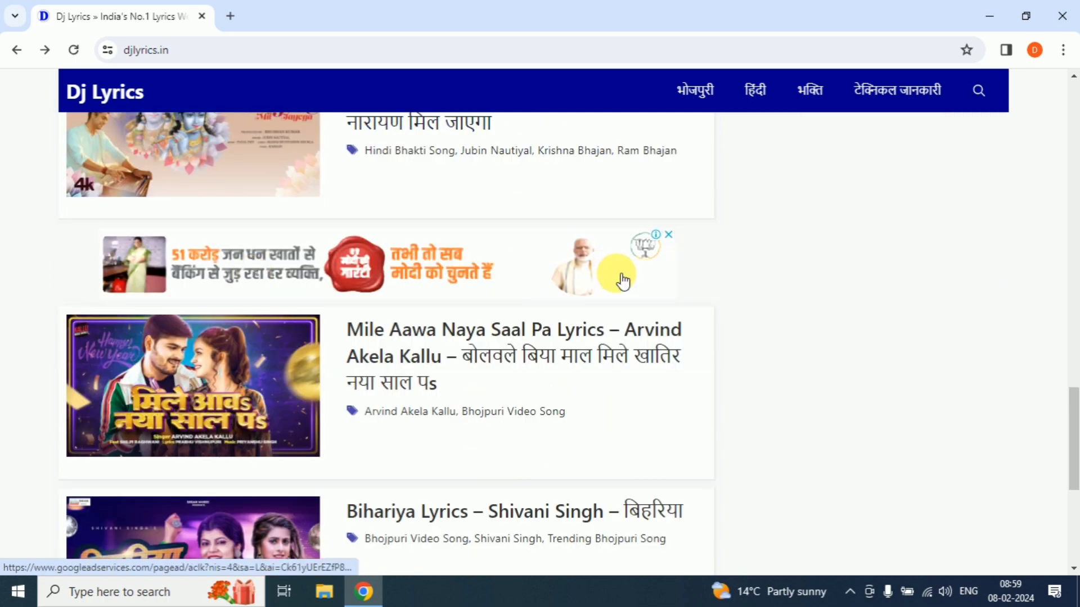
pyautogui.scroll(8, 876, 265)
pyautogui.scroll(13, 950, 219)
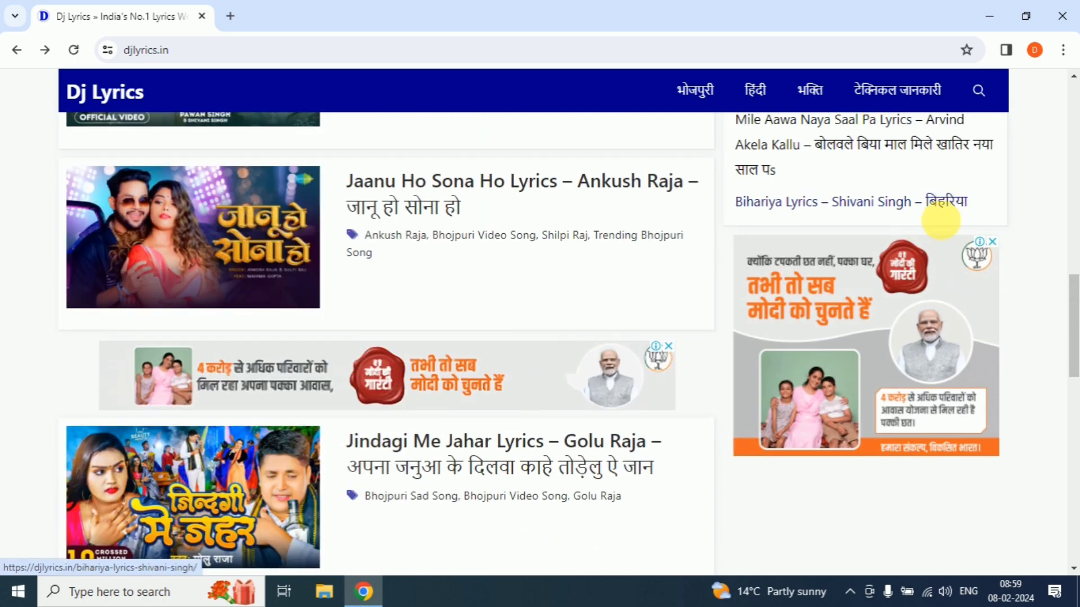
pyautogui.scroll(5, 156, 304)
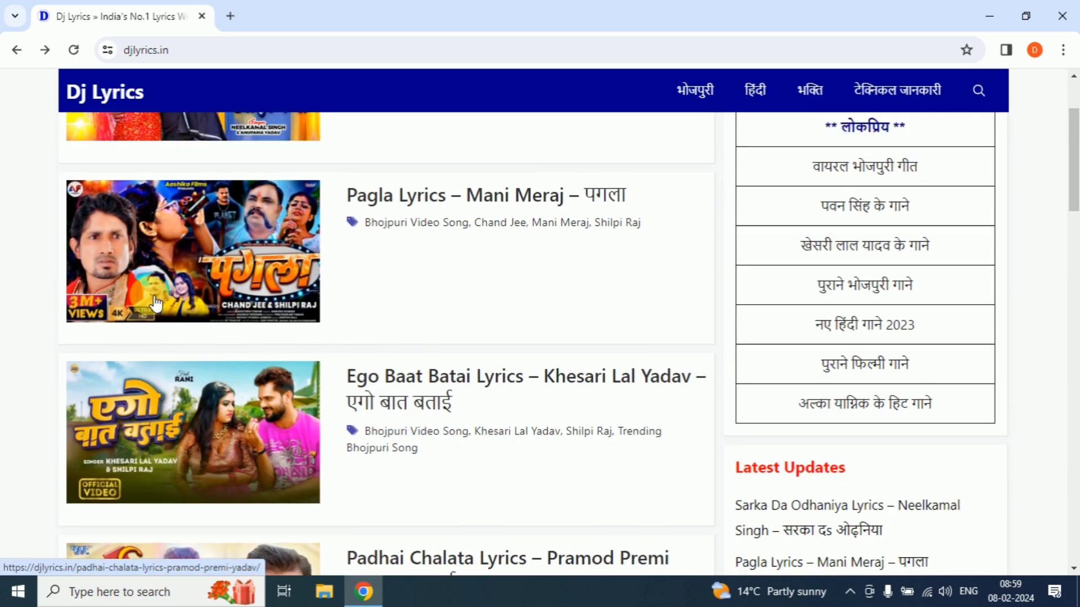
pyautogui.click(164, 207)
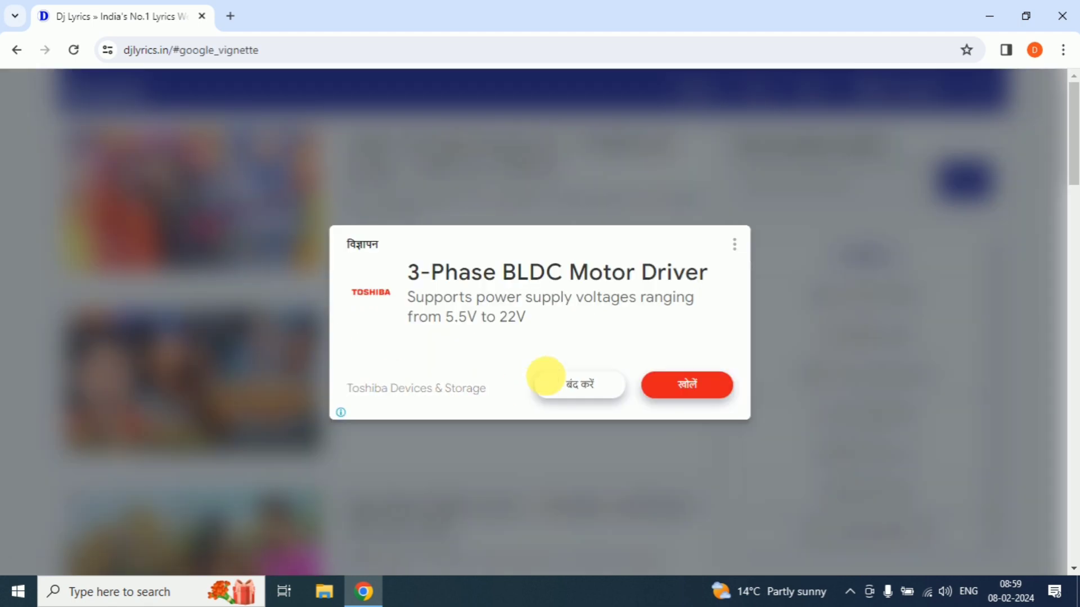
pyautogui.click(582, 388)
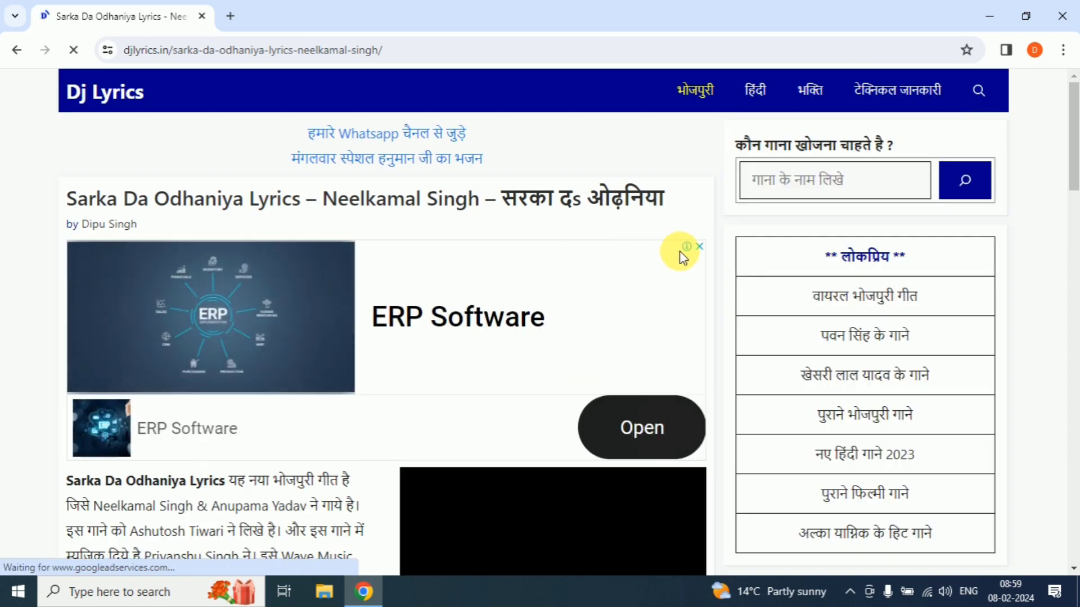
# Close the in-post ad, read through the Sarka Da Odhaniya post, and return to the Dj Lyrics homepage.
pyautogui.click(699, 247)
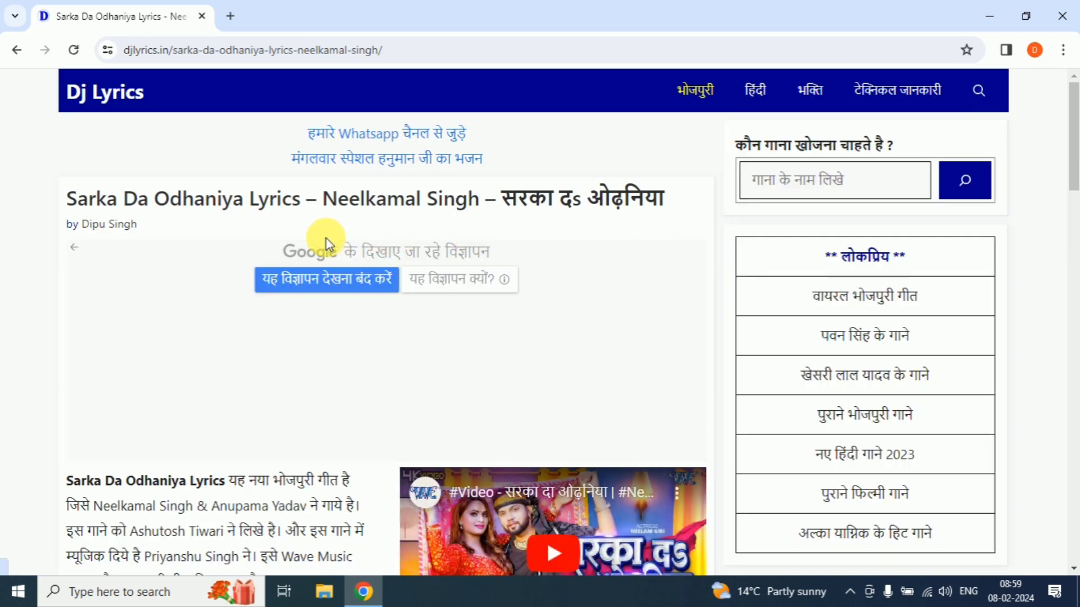
pyautogui.click(77, 249)
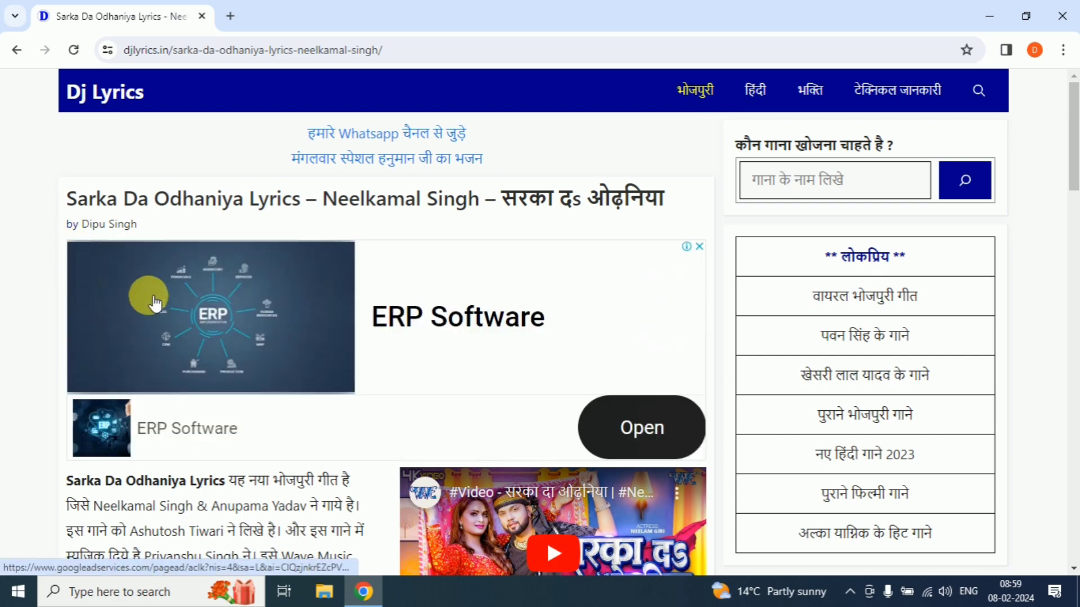
pyautogui.scroll(-15, 152, 298)
pyautogui.scroll(-15, 158, 306)
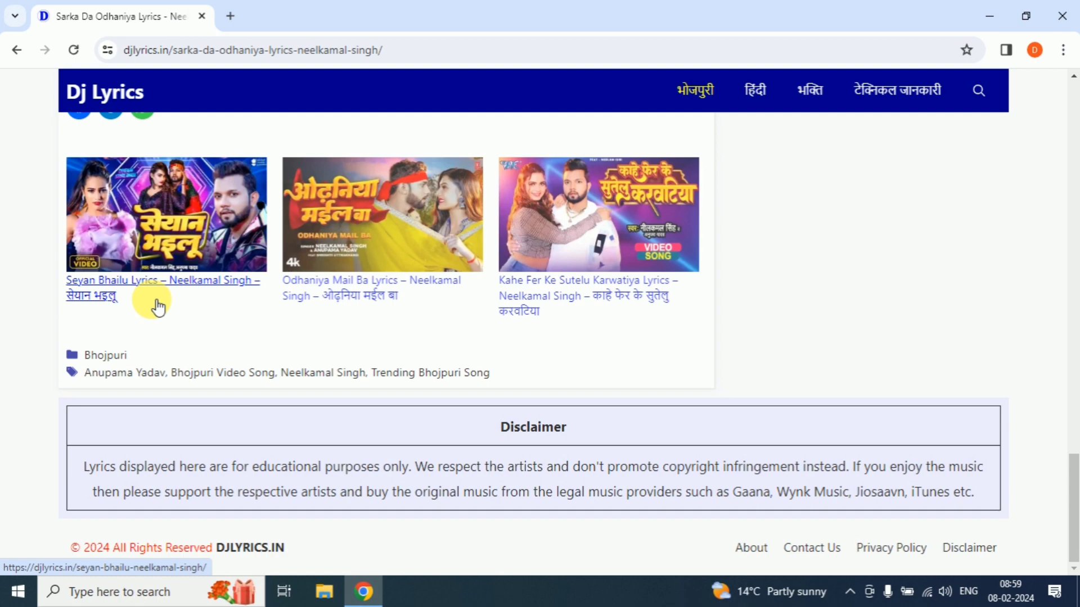
pyautogui.scroll(15, 158, 306)
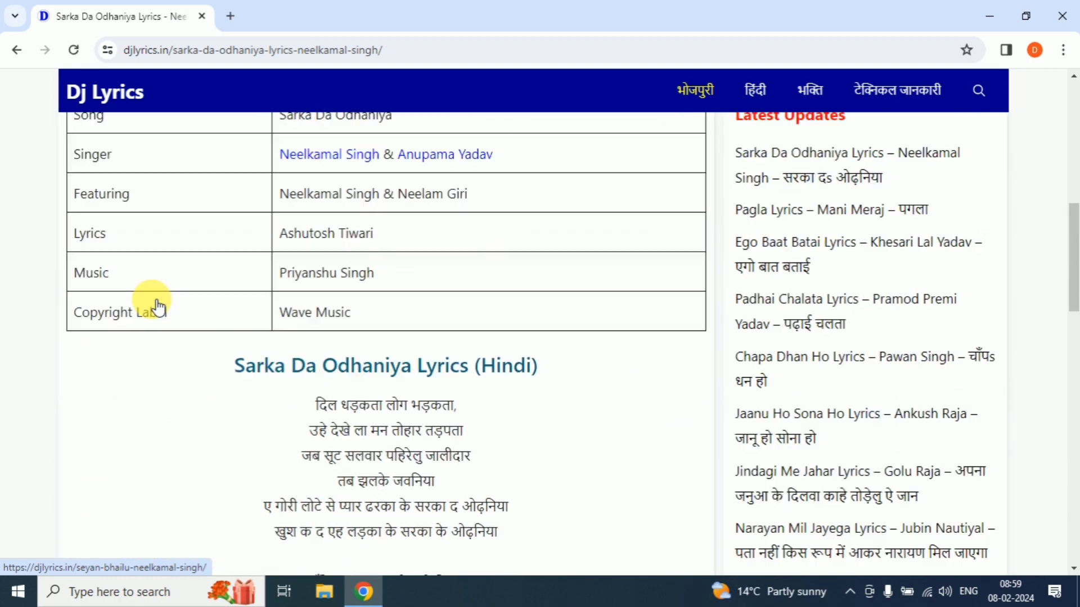
pyautogui.scroll(10, 155, 304)
pyautogui.click(118, 91)
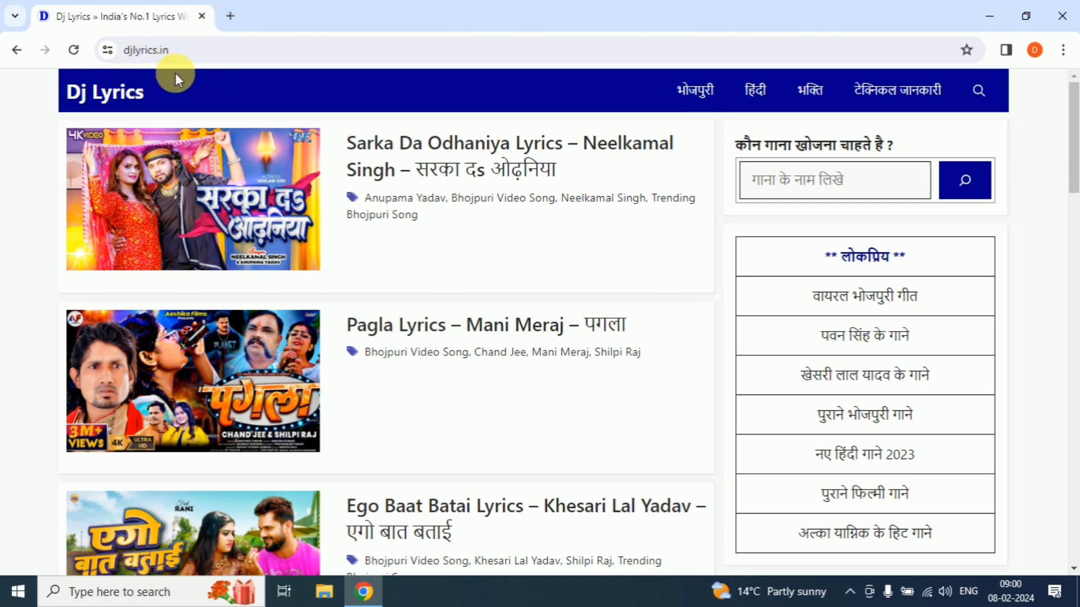
# Load djlyrics.in/wp-admin in a new tab and log in to WordPress.
pyautogui.click(231, 16)
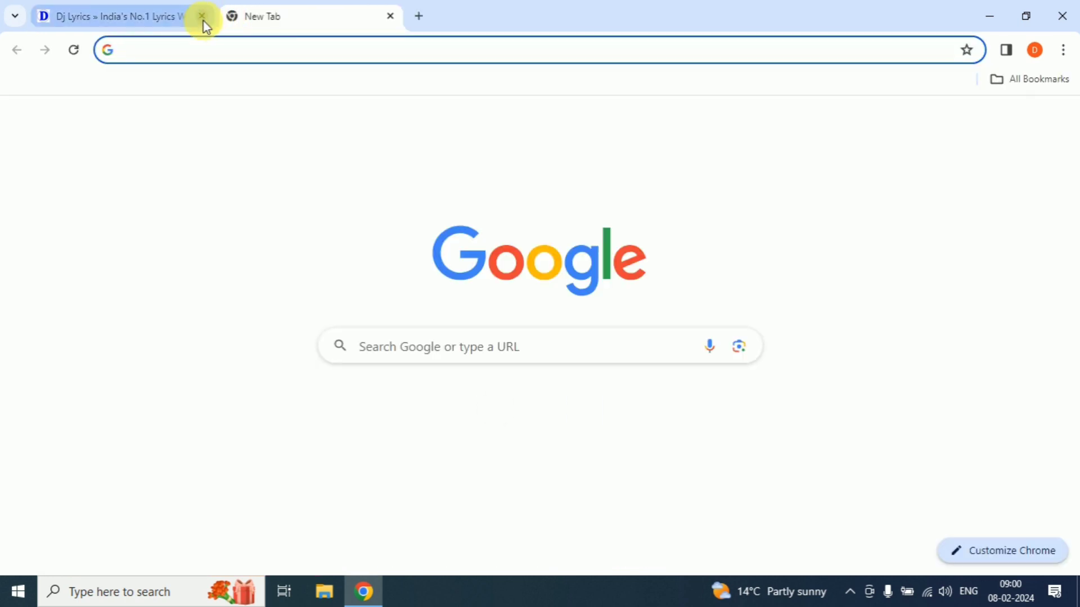
pyautogui.click(234, 60)
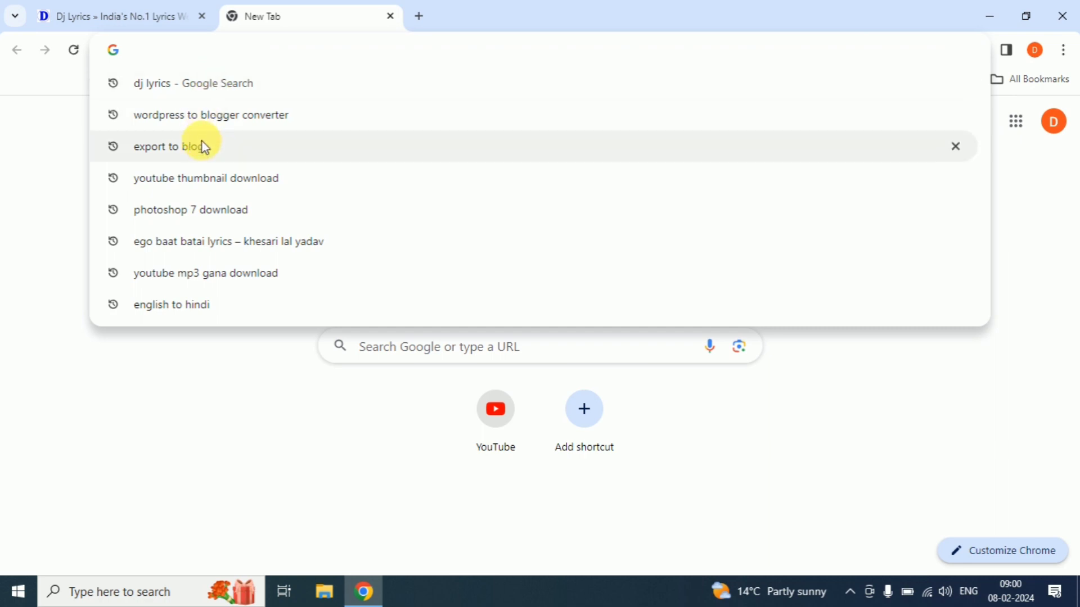
pyautogui.write('d')
pyautogui.press('Return')
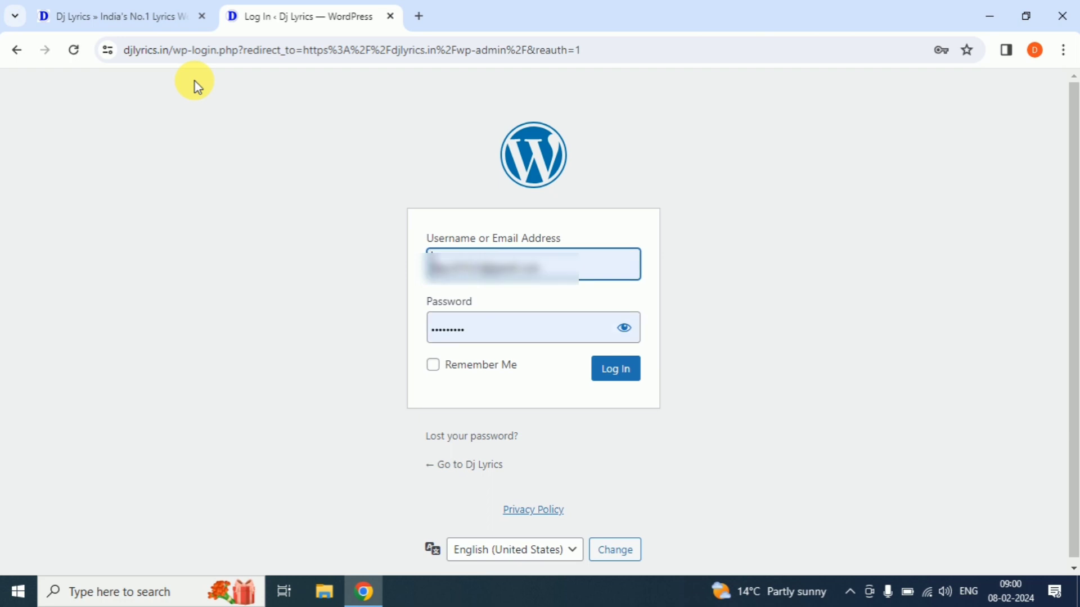
pyautogui.click(615, 378)
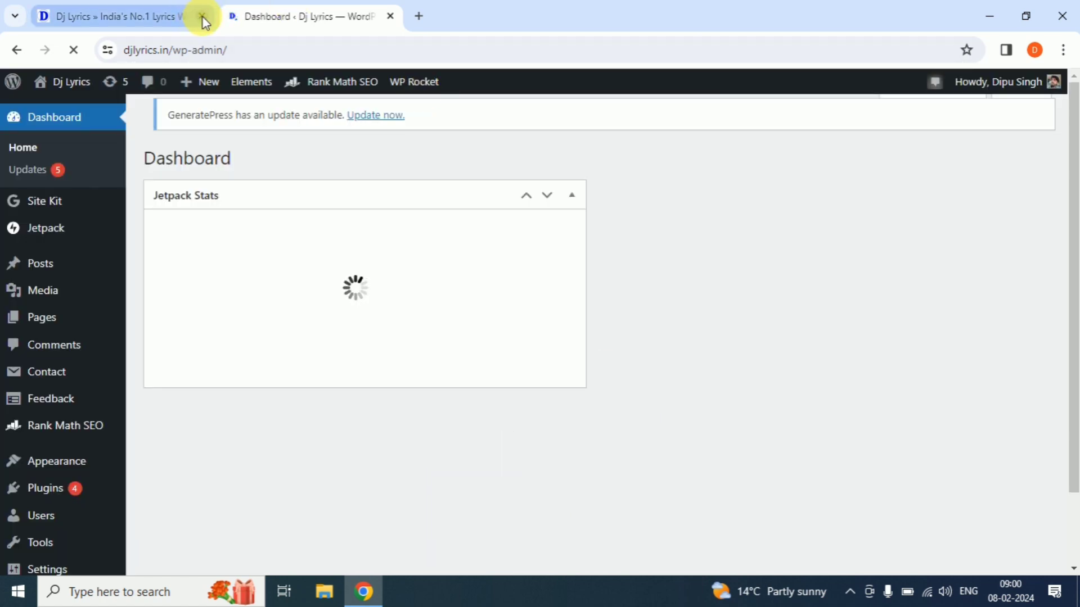
# Close the public homepage tab and view all 296 Dj Lyrics posts.
pyautogui.click(200, 17)
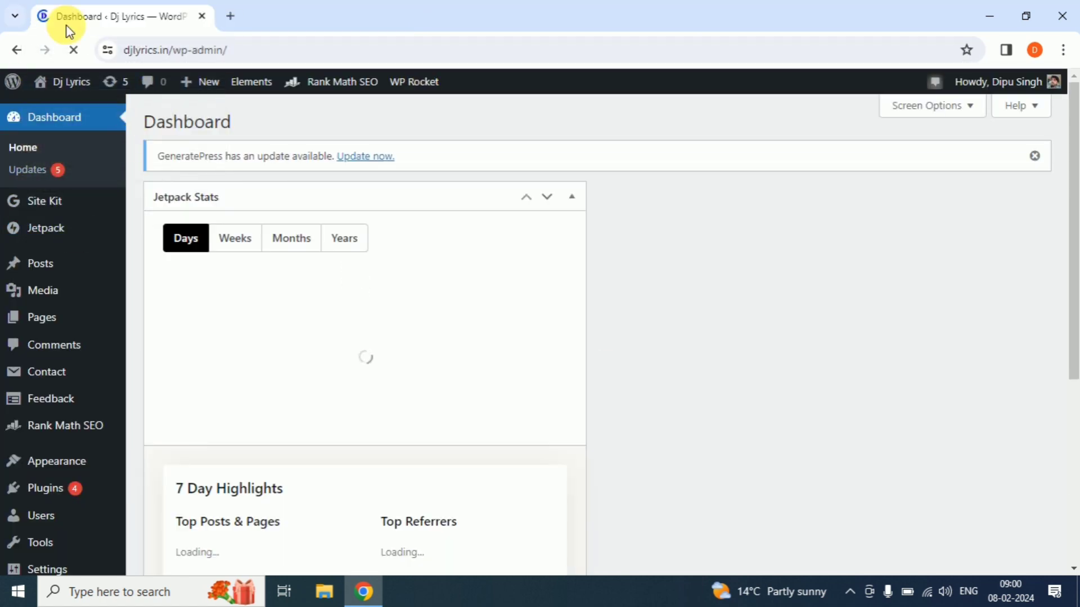
pyautogui.moveTo(53, 284)
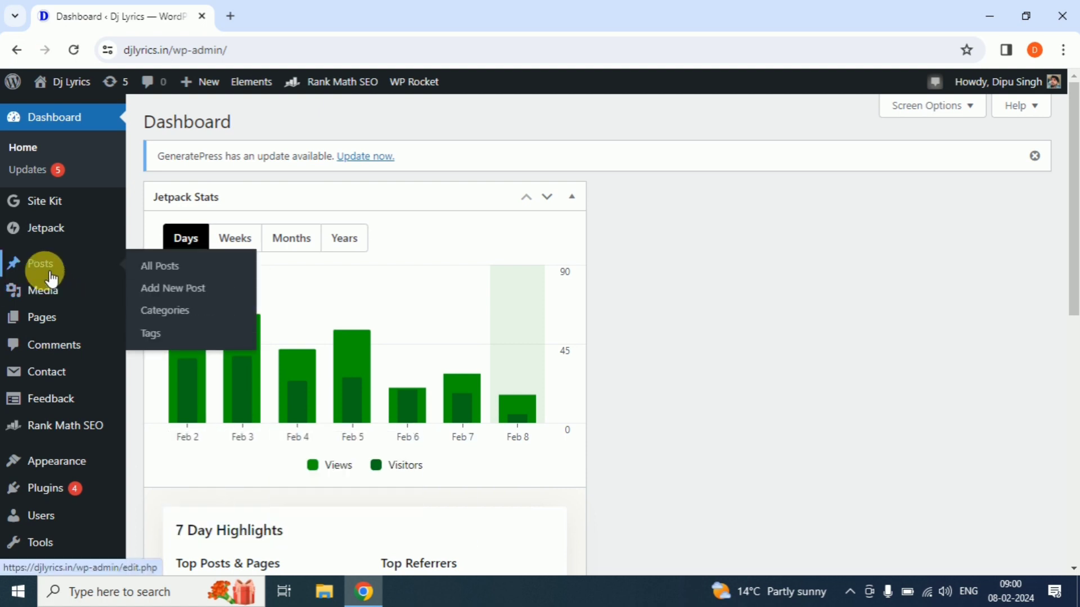
pyautogui.click(51, 275)
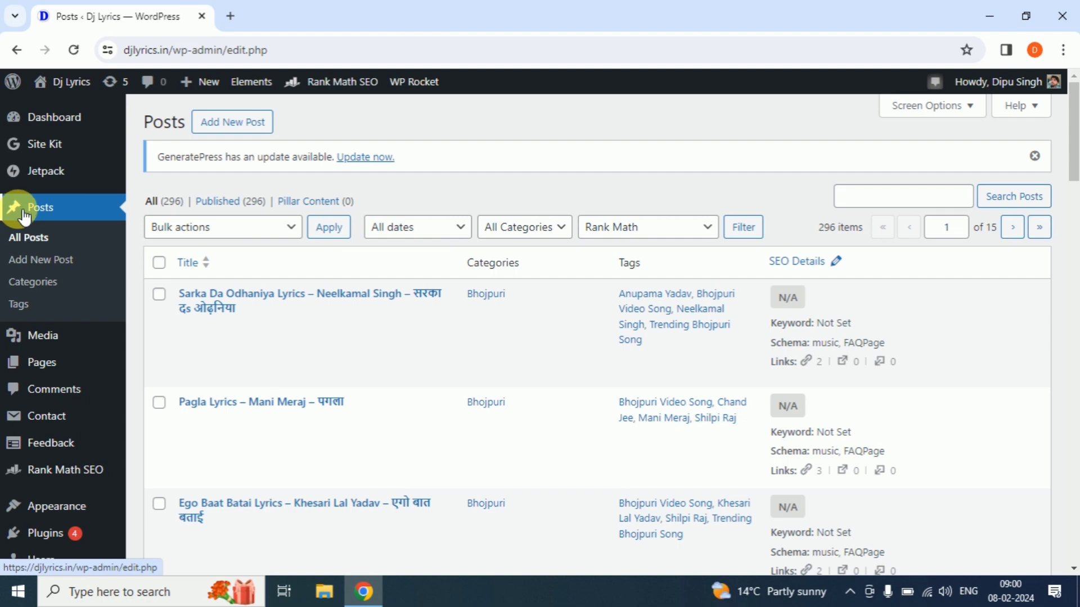
# Review the 5 published pages and the installed plugins list.
pyautogui.moveTo(45, 362)
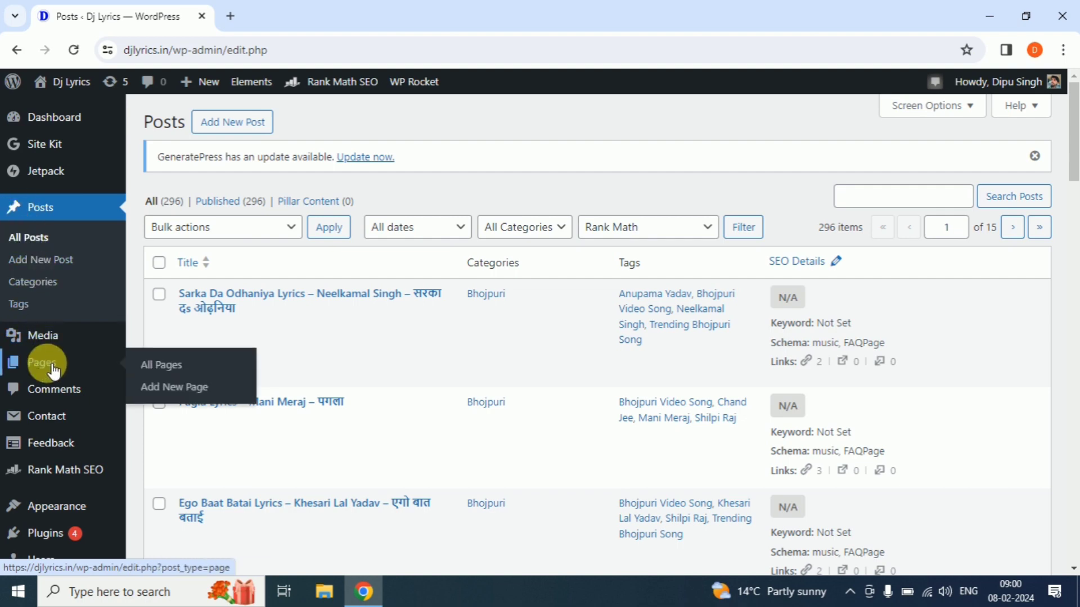
pyautogui.click(140, 368)
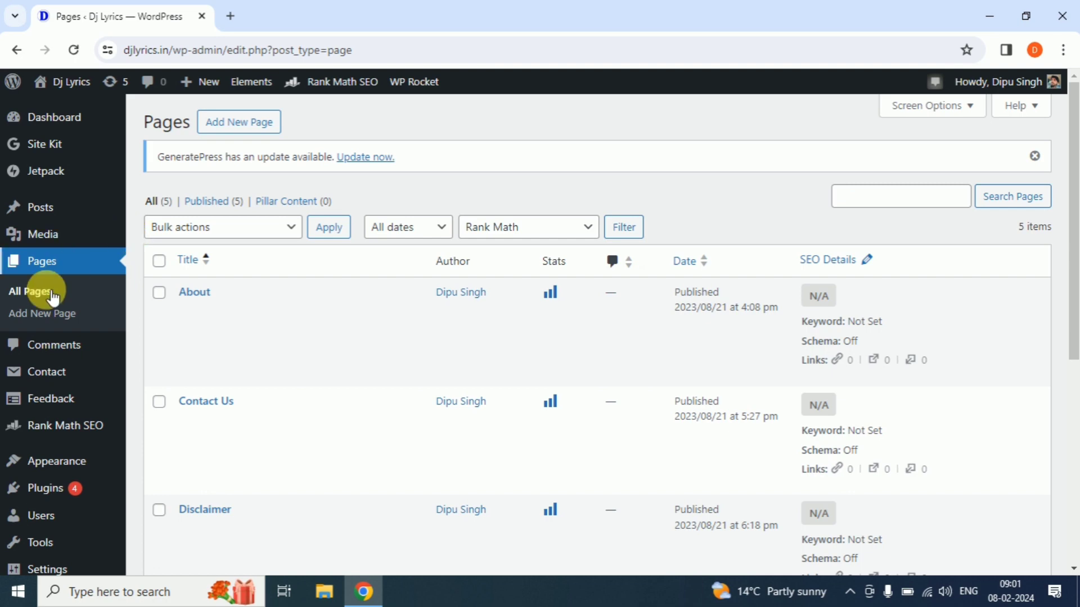
pyautogui.scroll(-3, 124, 327)
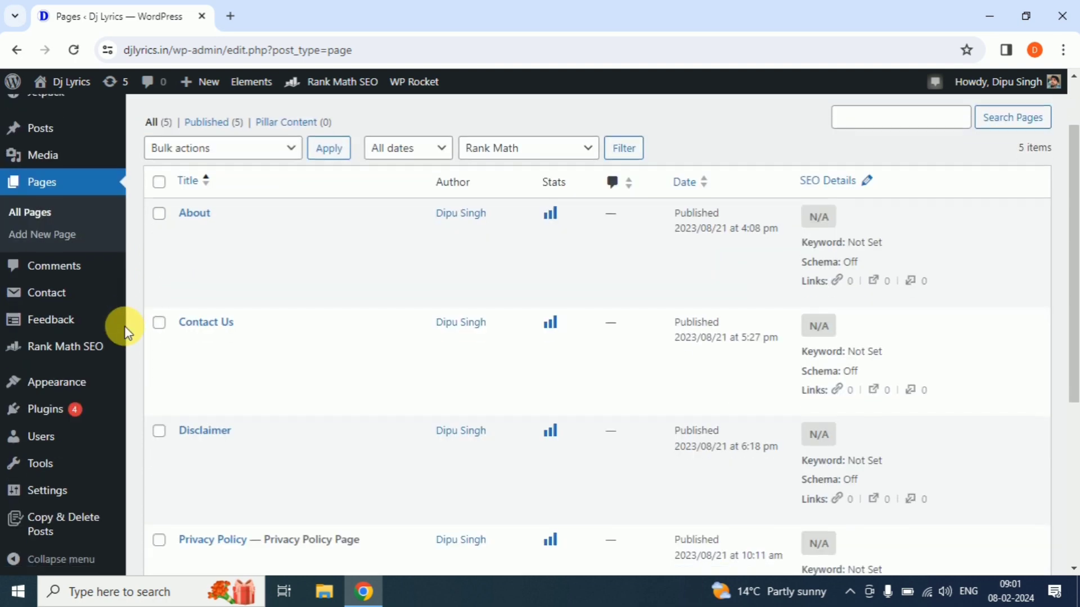
pyautogui.moveTo(44, 416)
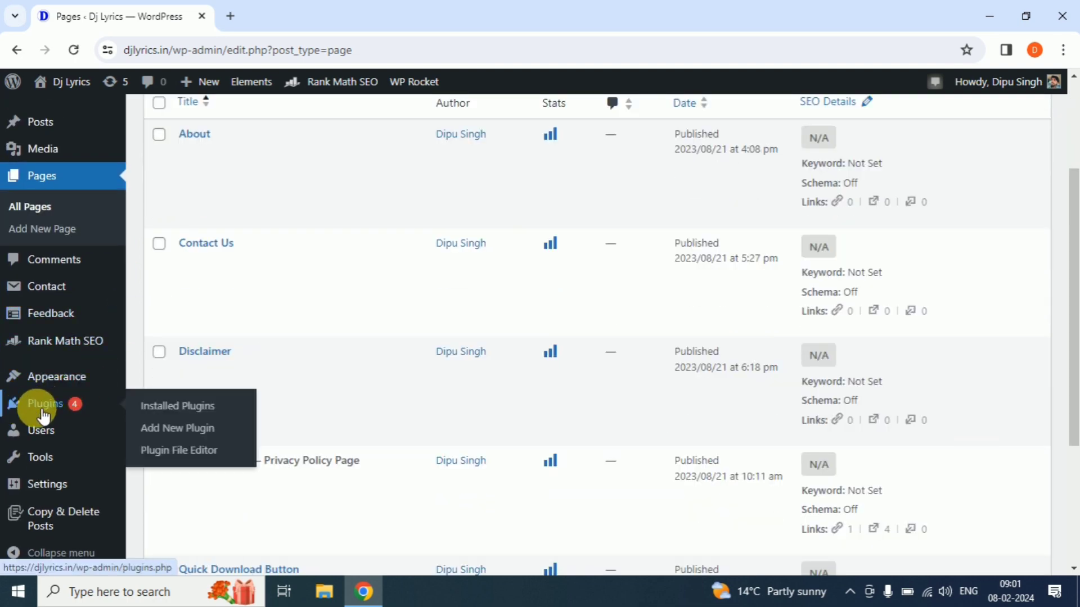
pyautogui.click(73, 408)
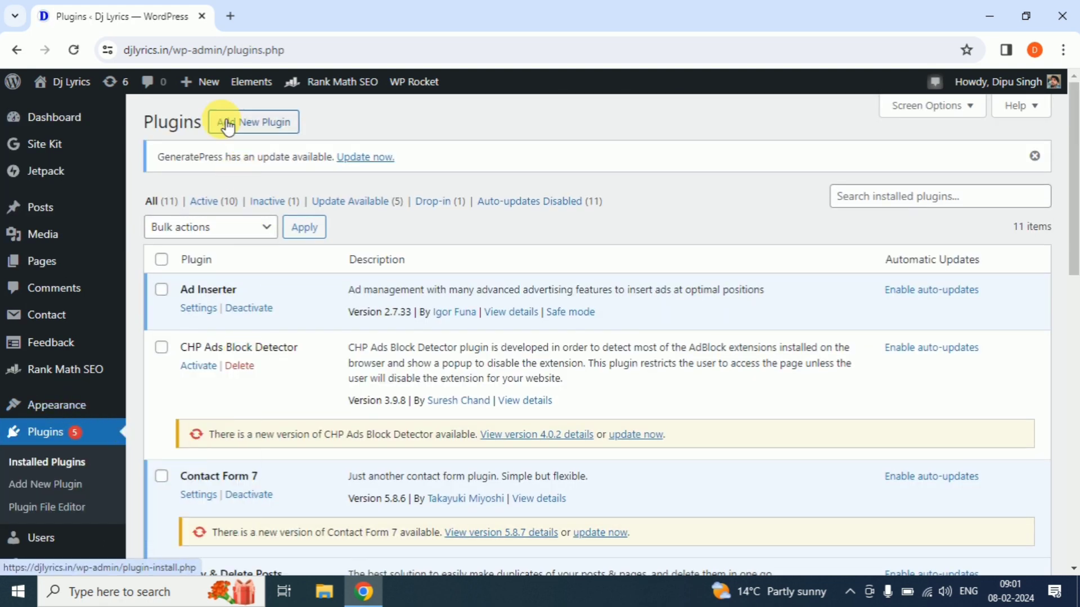
# Search Add Plugins for Export to Blogger, install it, and activate it.
pyautogui.click(274, 135)
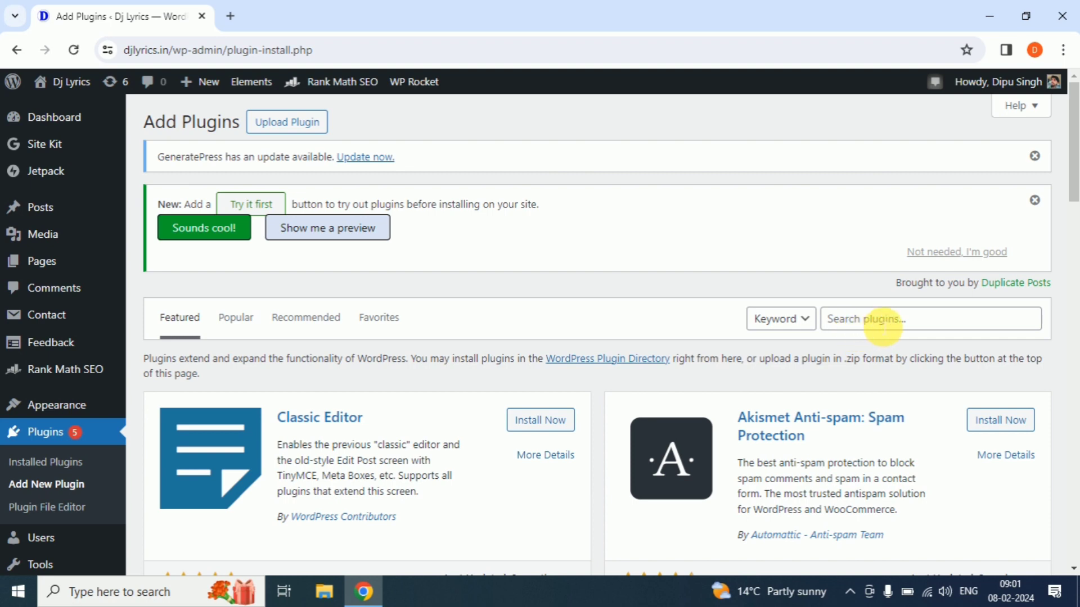
pyautogui.click(872, 330)
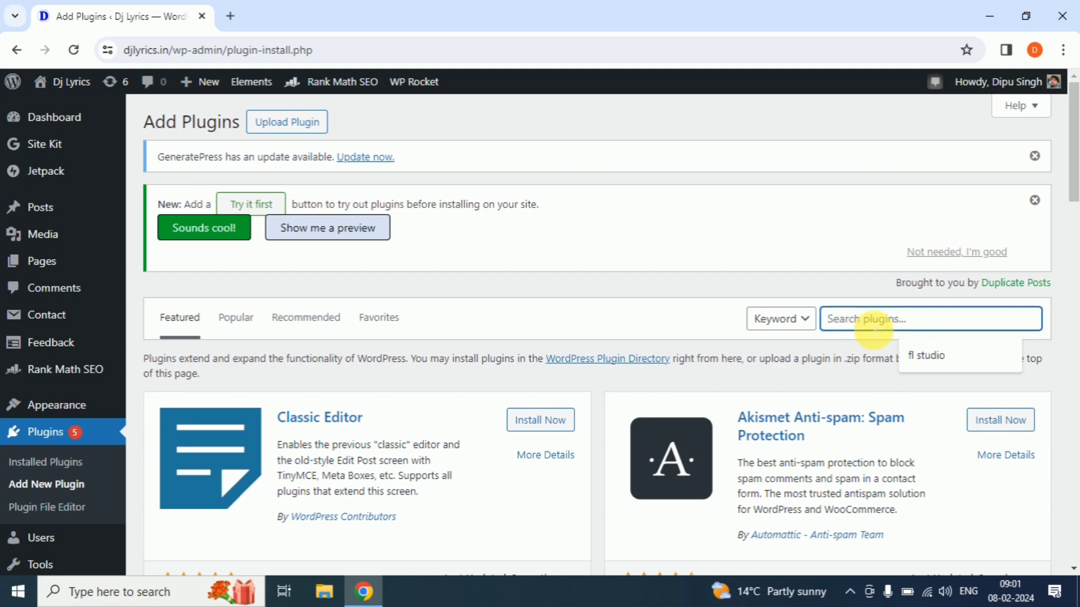
pyautogui.write('Export to Blogger')
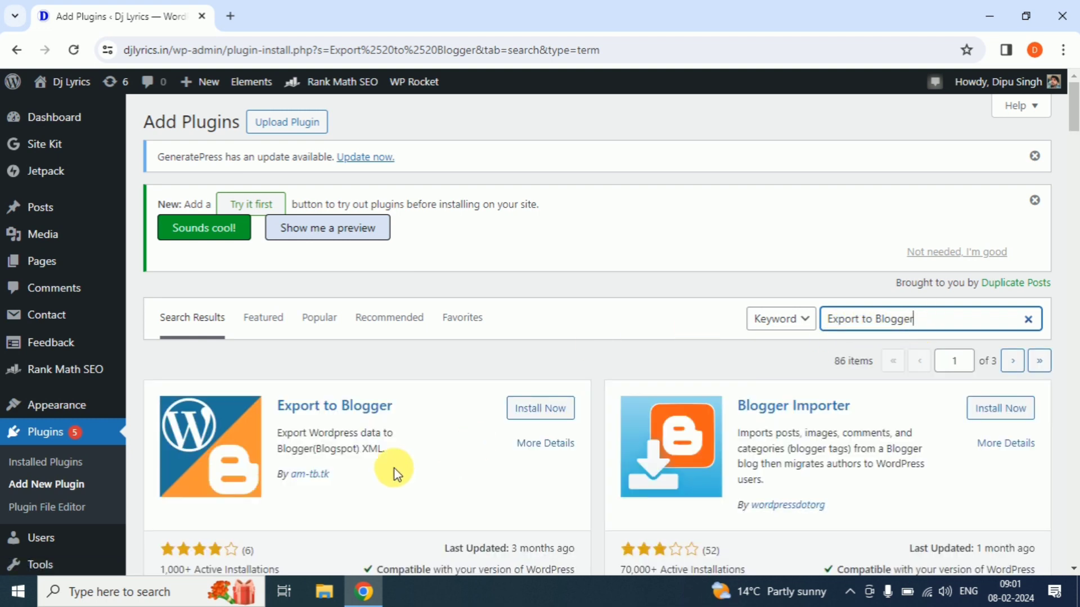
pyautogui.scroll(-1, 355, 439)
pyautogui.scroll(-1, 355, 439)
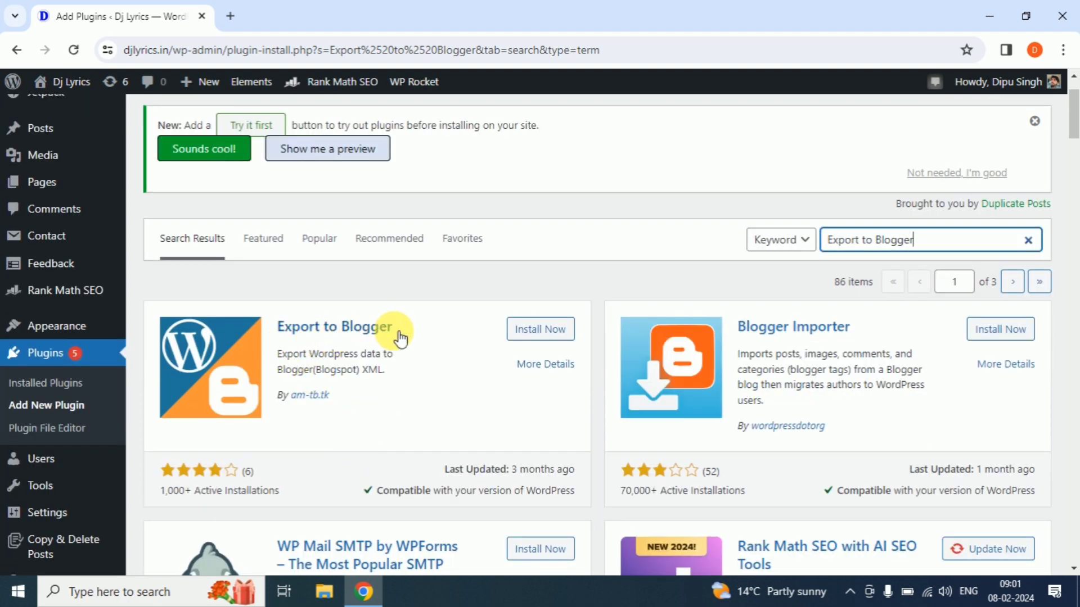
pyautogui.click(539, 330)
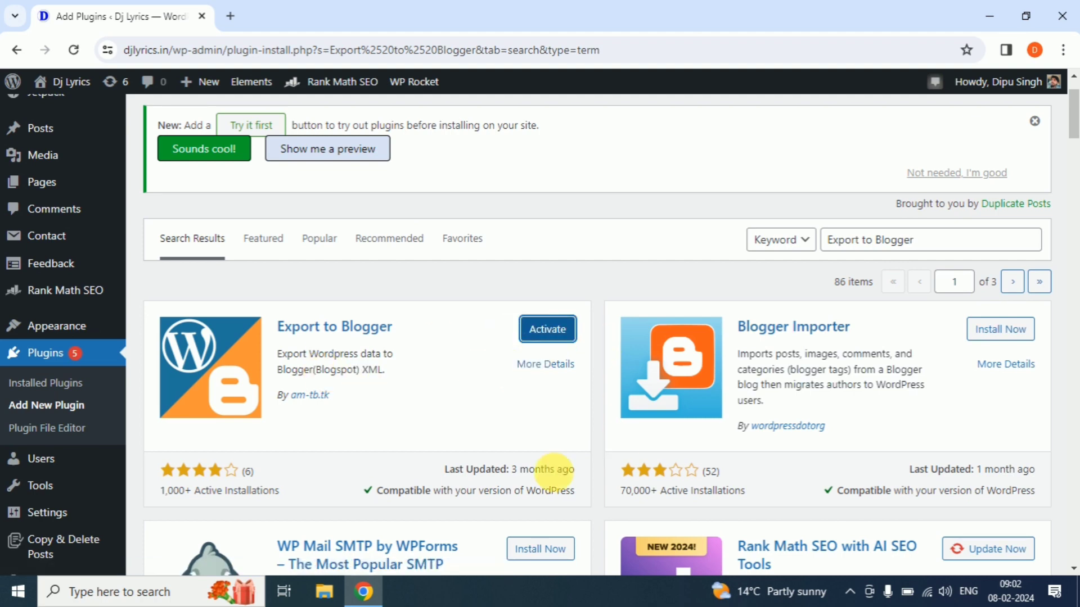
pyautogui.click(561, 340)
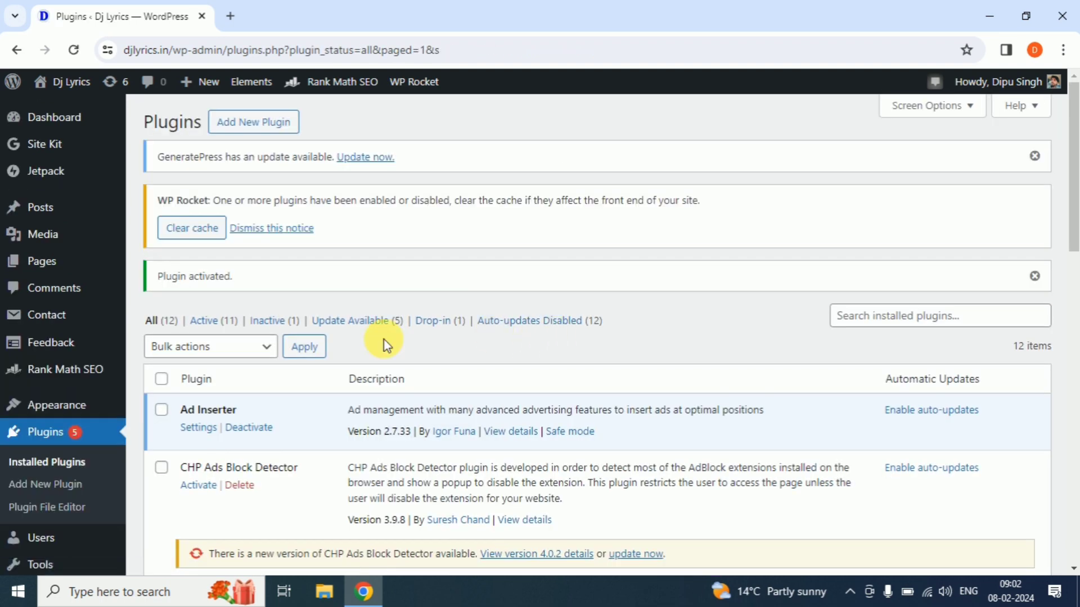
# Scroll to Export to Blogger in the plugins list and open its Setting page.
pyautogui.scroll(-5, 245, 410)
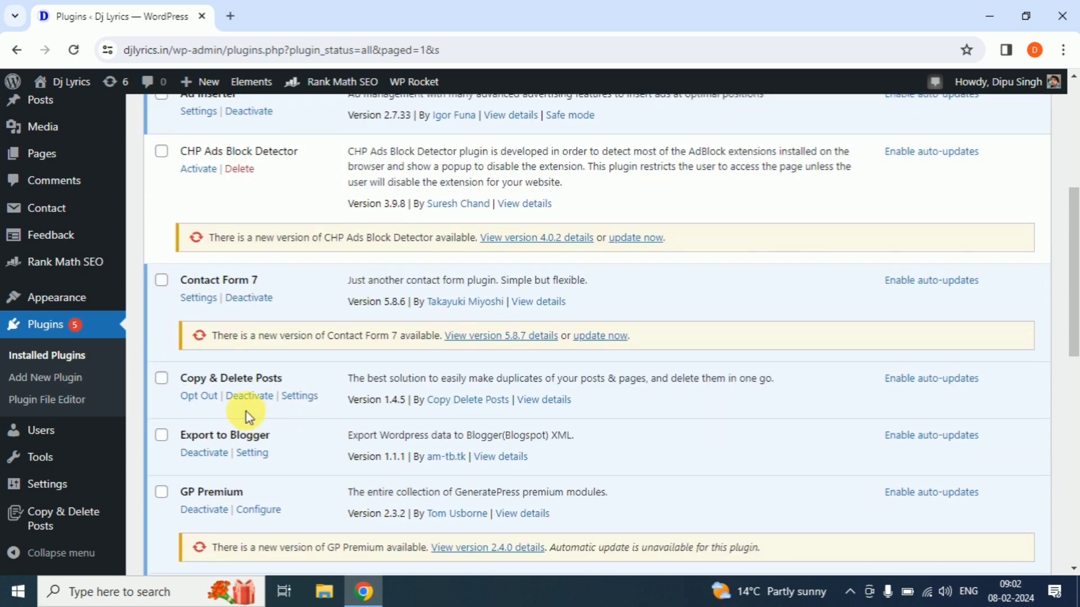
pyautogui.scroll(-3, 247, 413)
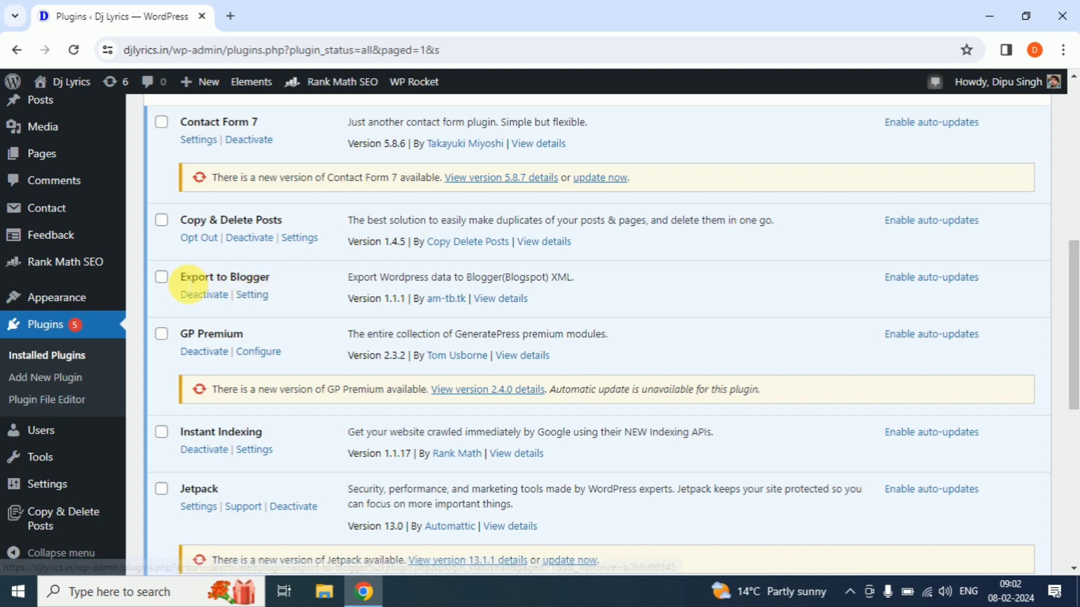
pyautogui.click(262, 298)
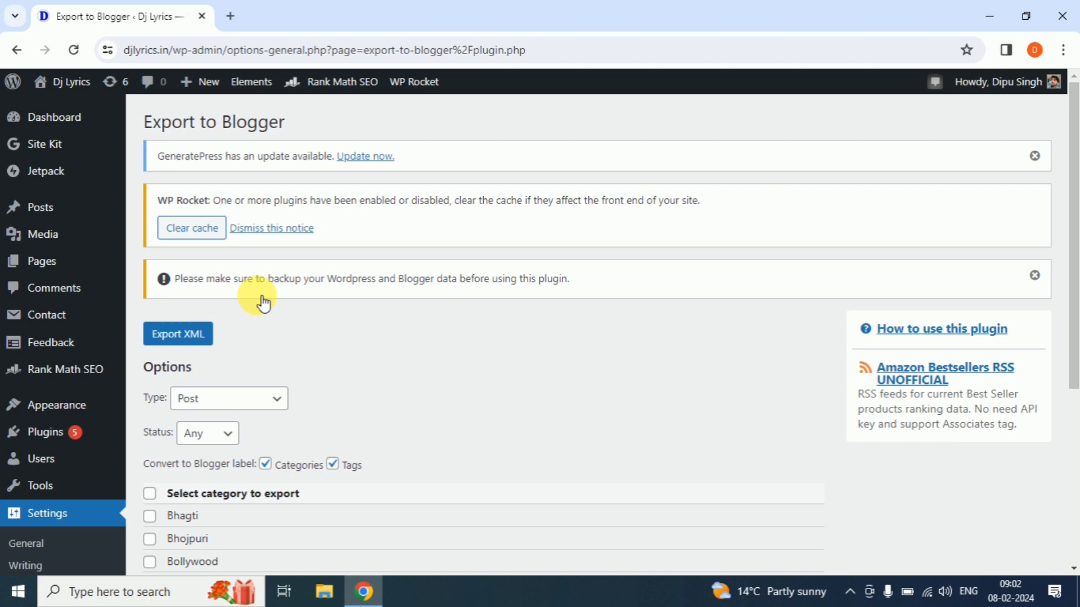
# Export all posts from the Bhagti, Bhojpuri, Bollywood and Tech categories to djlyrics.WordPress.2024-02-08.xml.
pyautogui.scroll(-3, 260, 299)
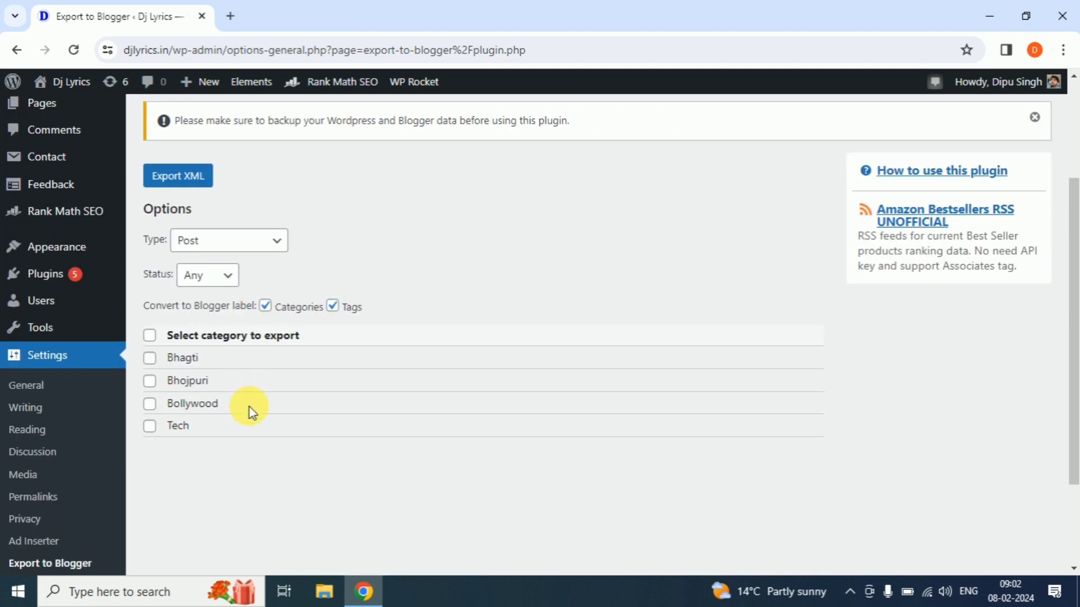
pyautogui.scroll(3, 250, 407)
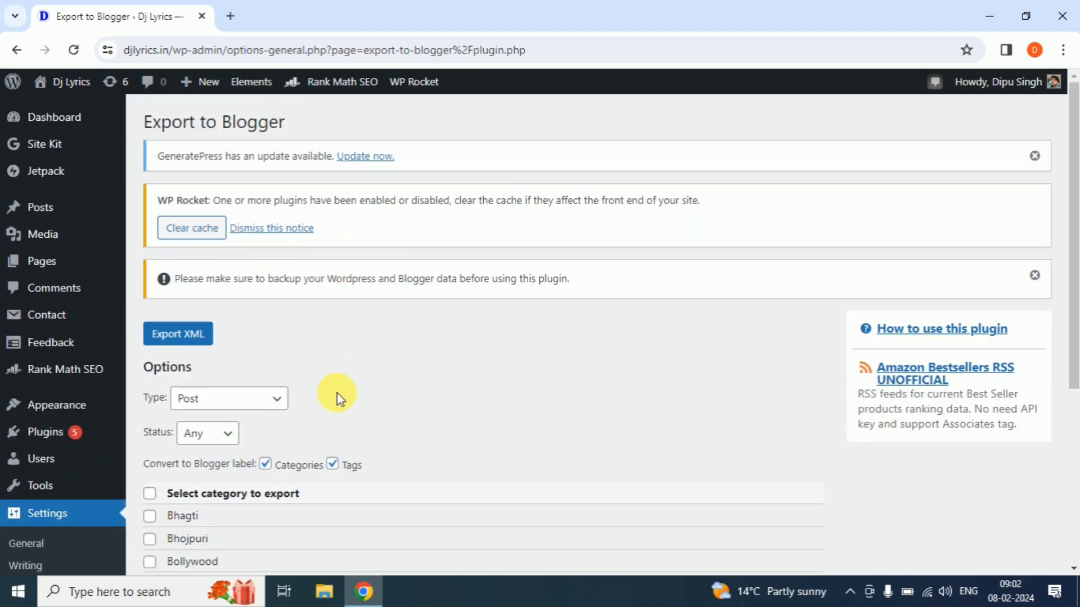
pyautogui.scroll(-3, 339, 398)
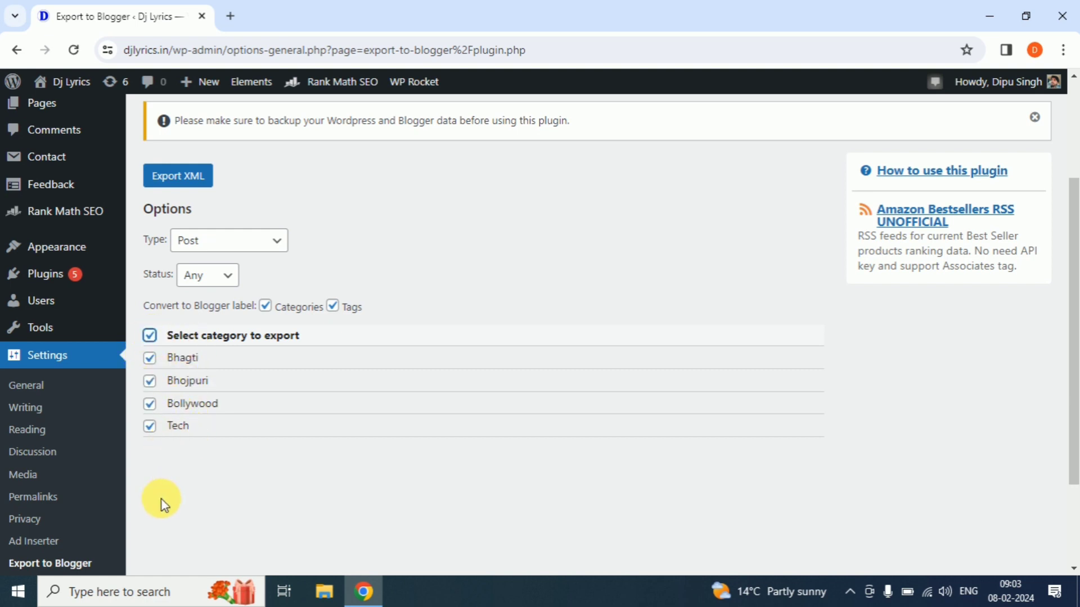
pyautogui.scroll(1, 216, 443)
pyautogui.scroll(1, 217, 443)
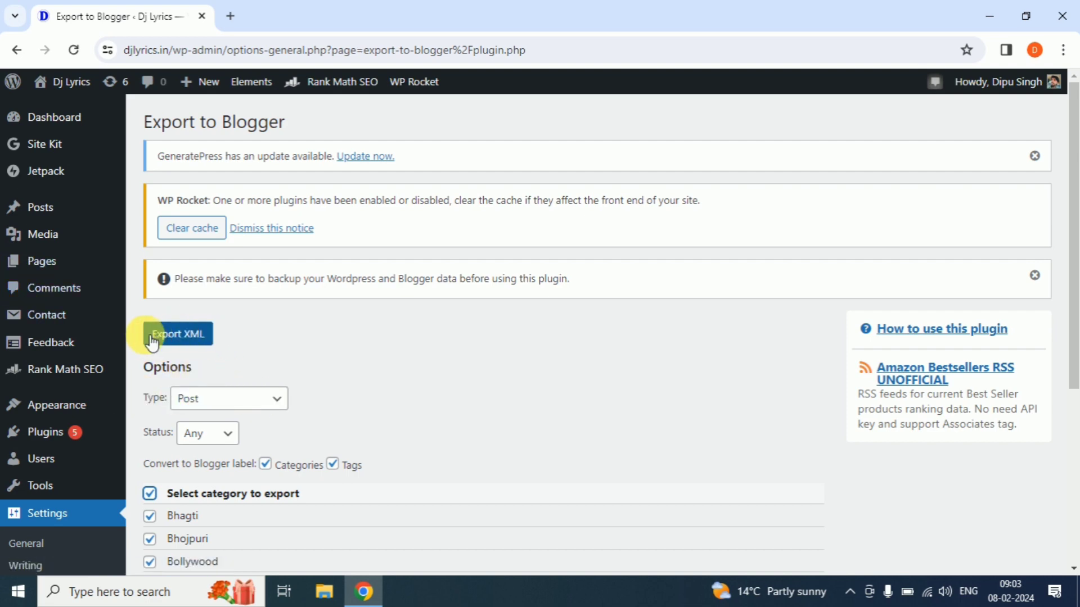
pyautogui.click(177, 339)
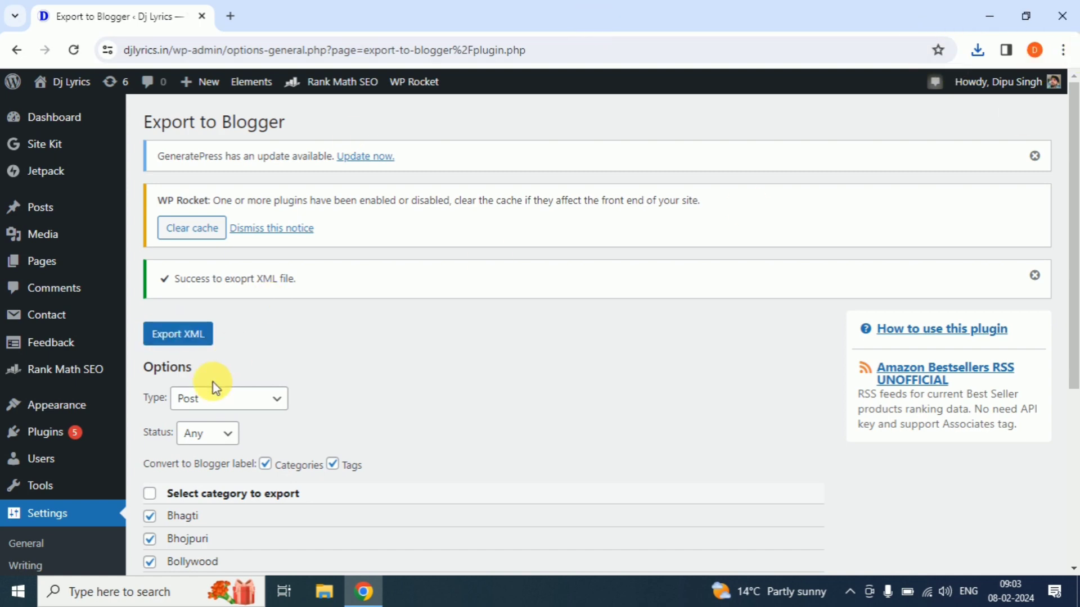
pyautogui.scroll(-3, 379, 339)
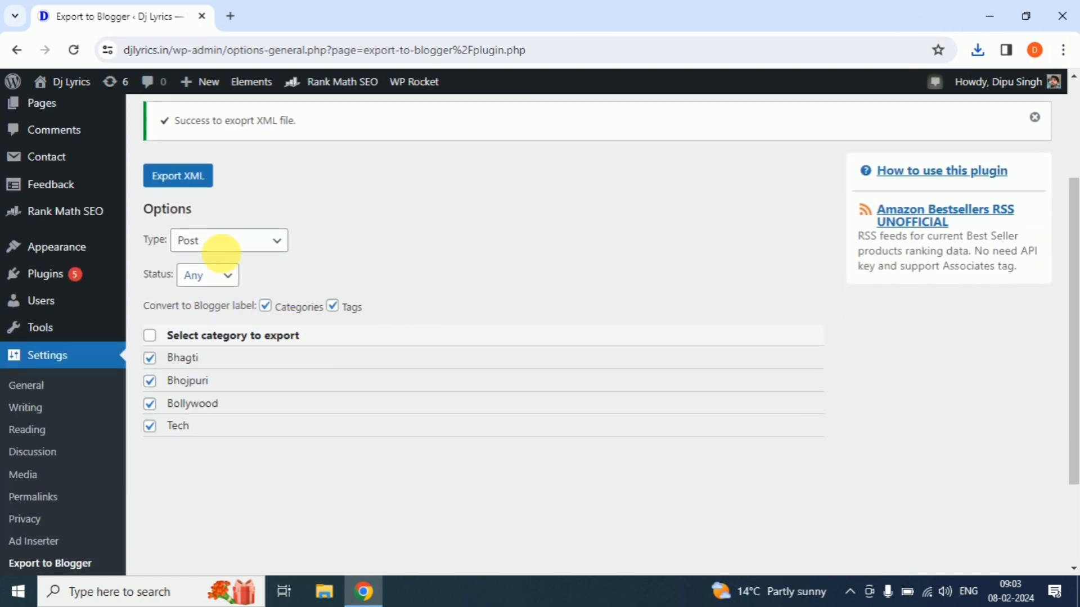
pyautogui.click(275, 246)
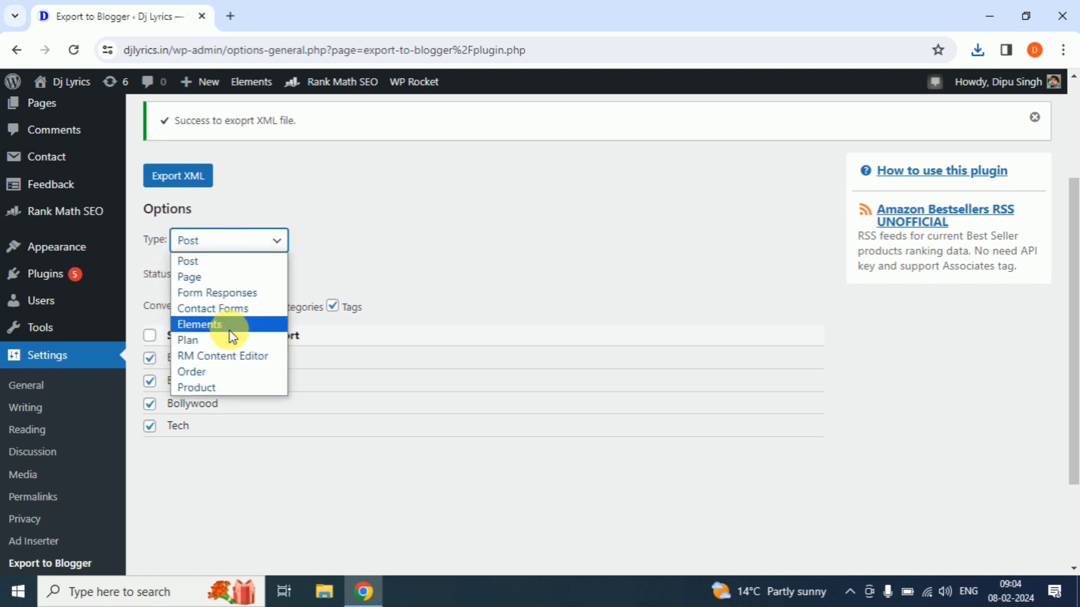
# Switch the export Type to Page and download the 19.0 KB pages XML file.
pyautogui.click(194, 277)
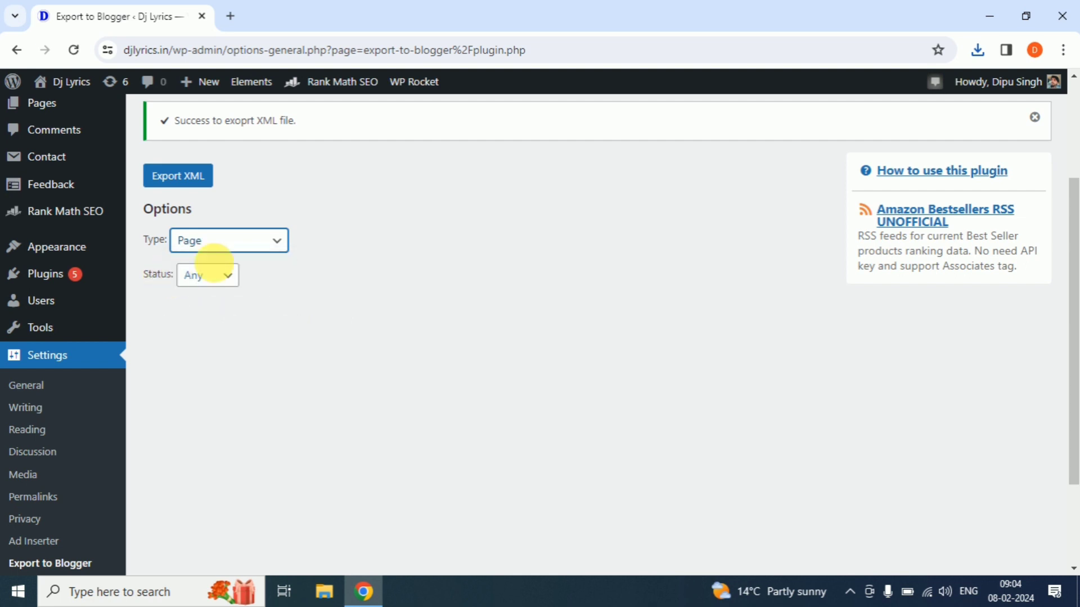
pyautogui.scroll(1, 299, 312)
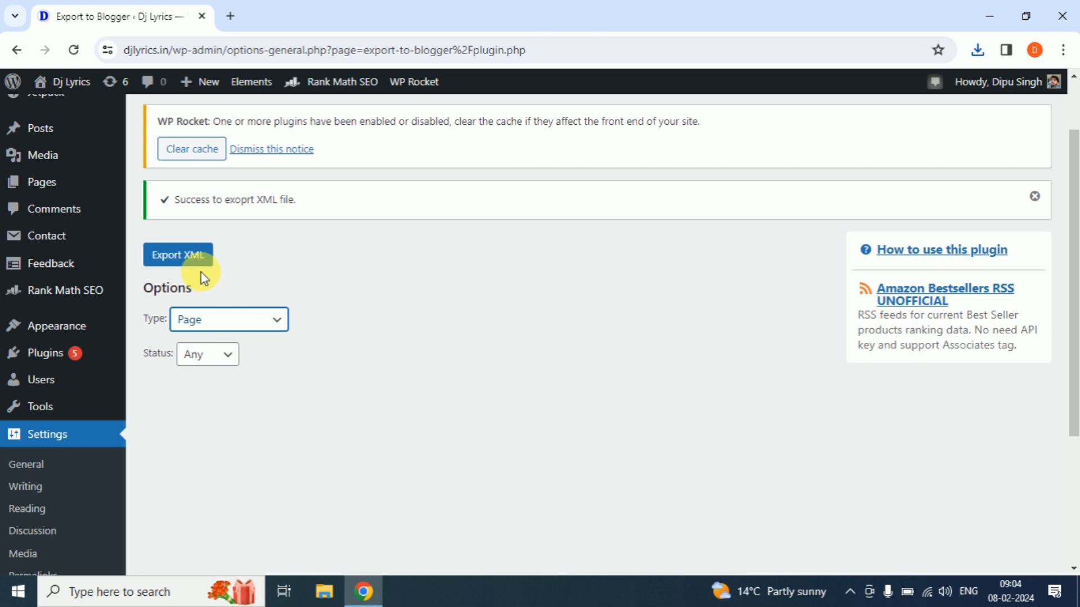
pyautogui.scroll(1, 200, 275)
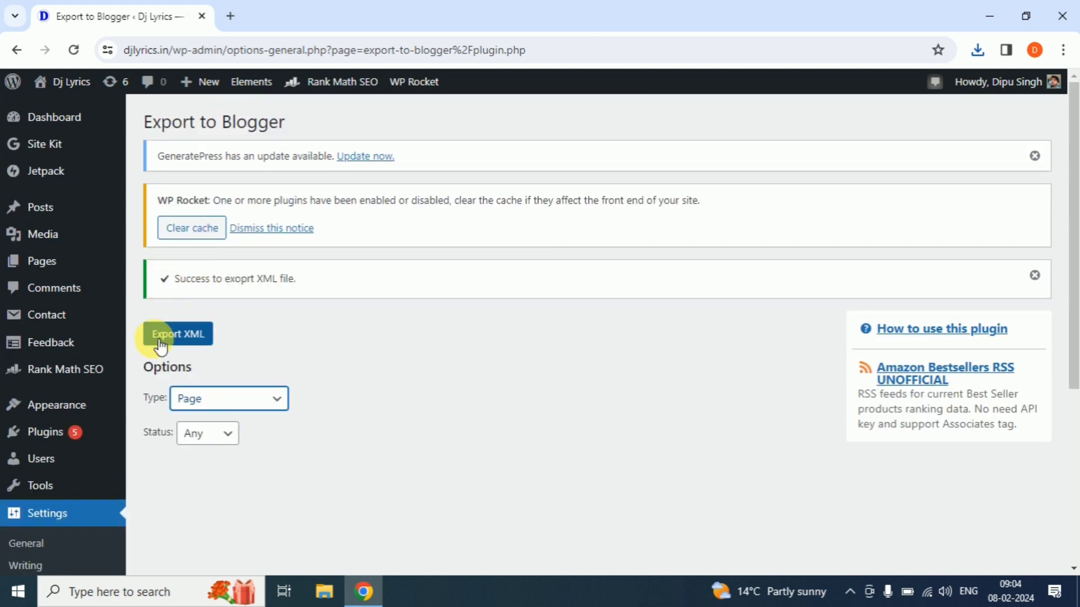
pyautogui.click(196, 339)
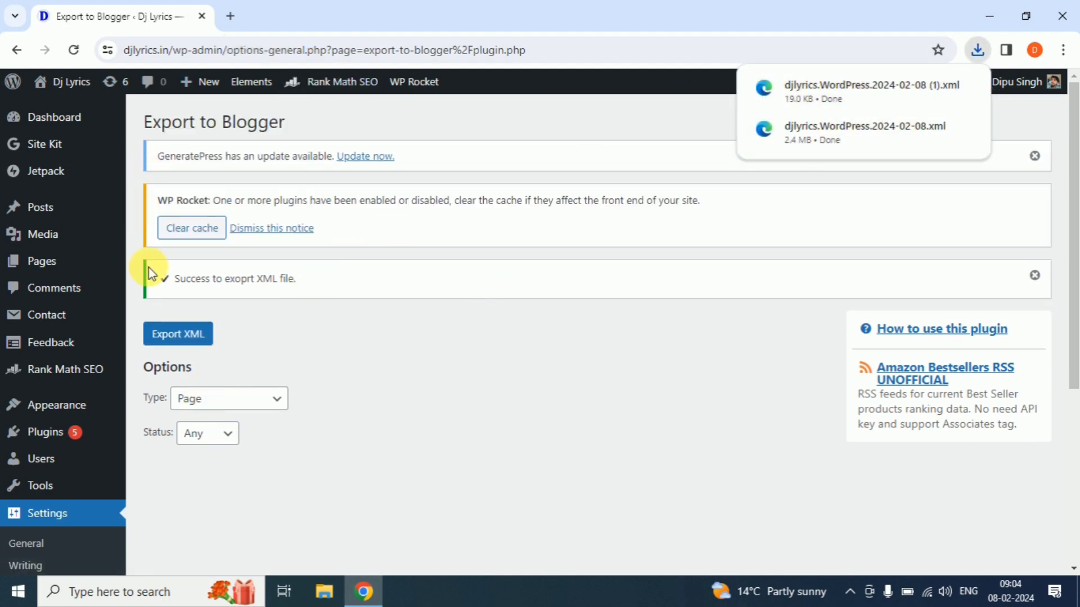
pyautogui.click(235, 20)
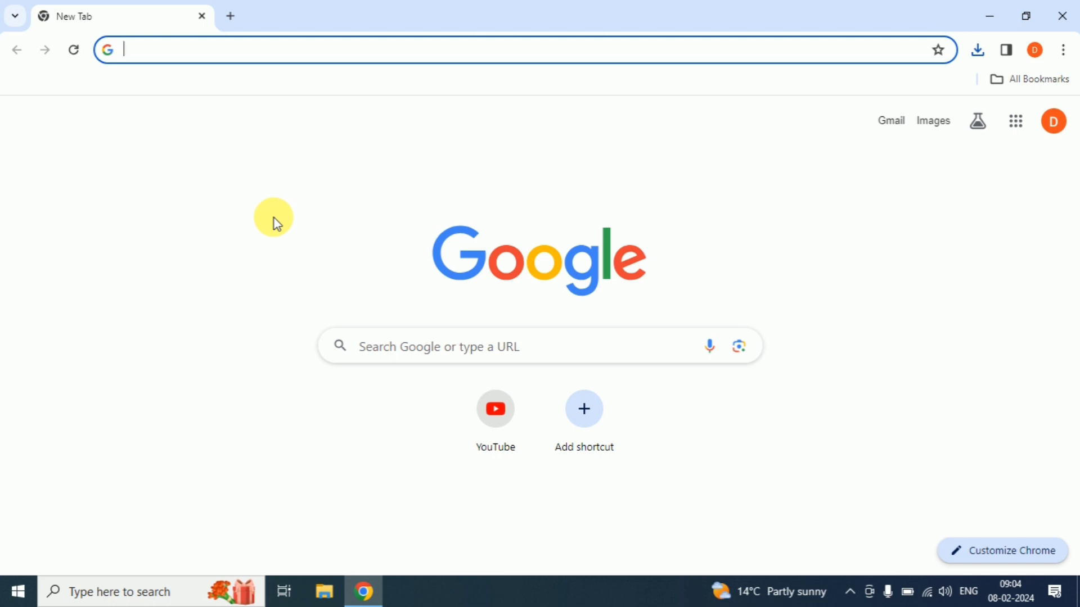
# Reach Blogger from the Google apps grid and choose Create Your Blog.
pyautogui.click(1024, 136)
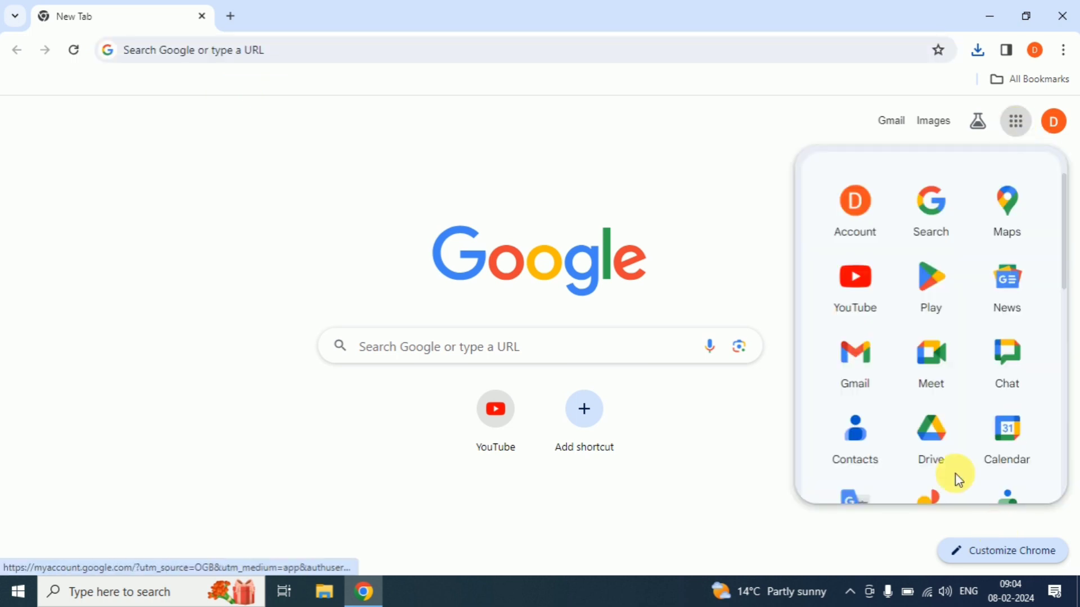
pyautogui.scroll(-4, 922, 383)
pyautogui.scroll(-2, 995, 362)
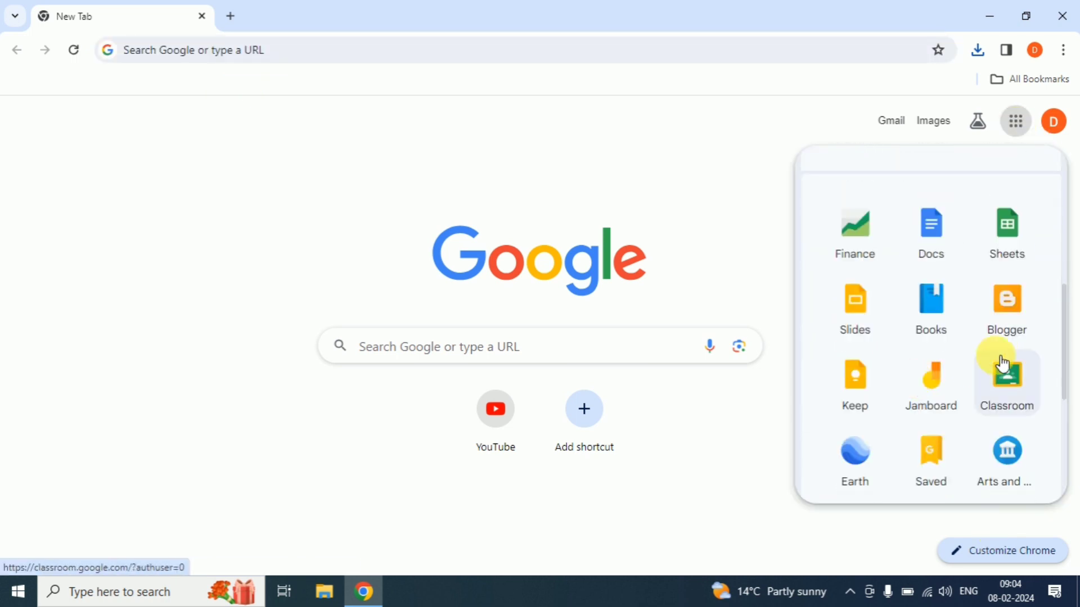
pyautogui.click(1011, 319)
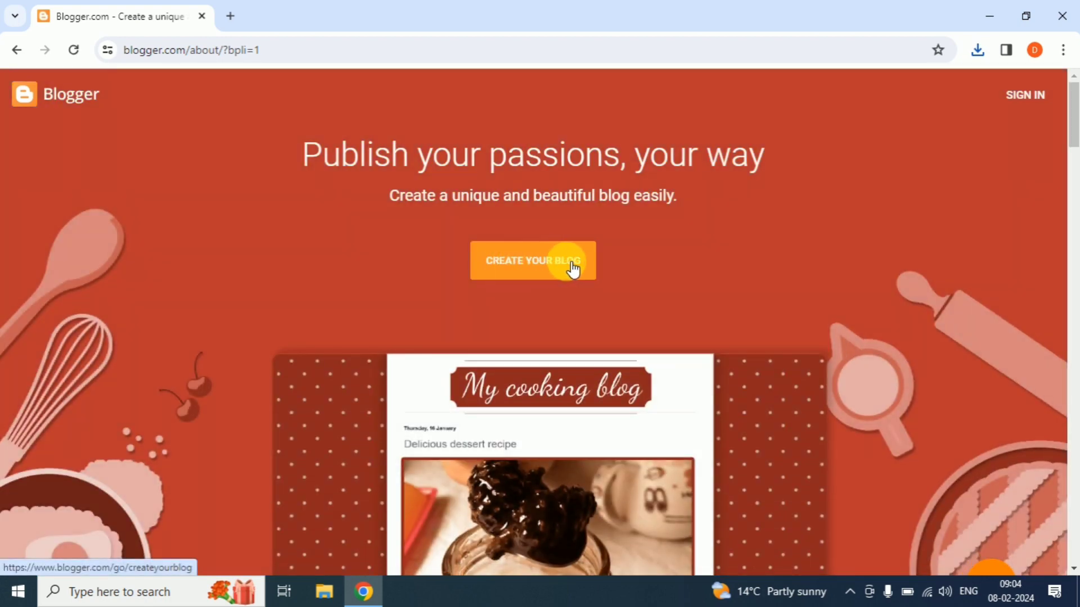
pyautogui.click(573, 270)
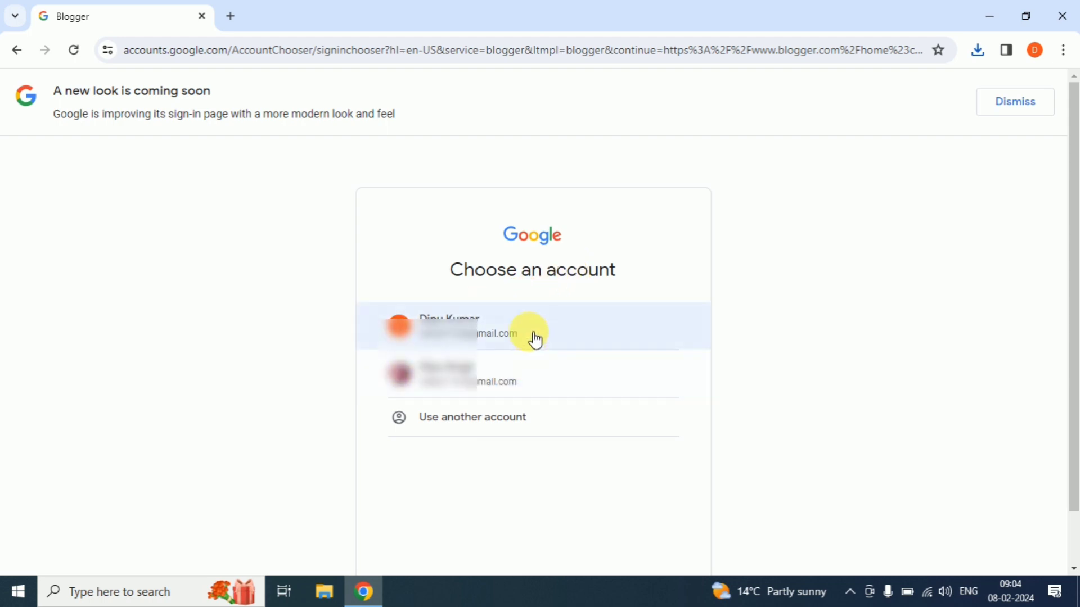
# Choose another account and start creating a new Google account for personal use.
pyautogui.click(477, 418)
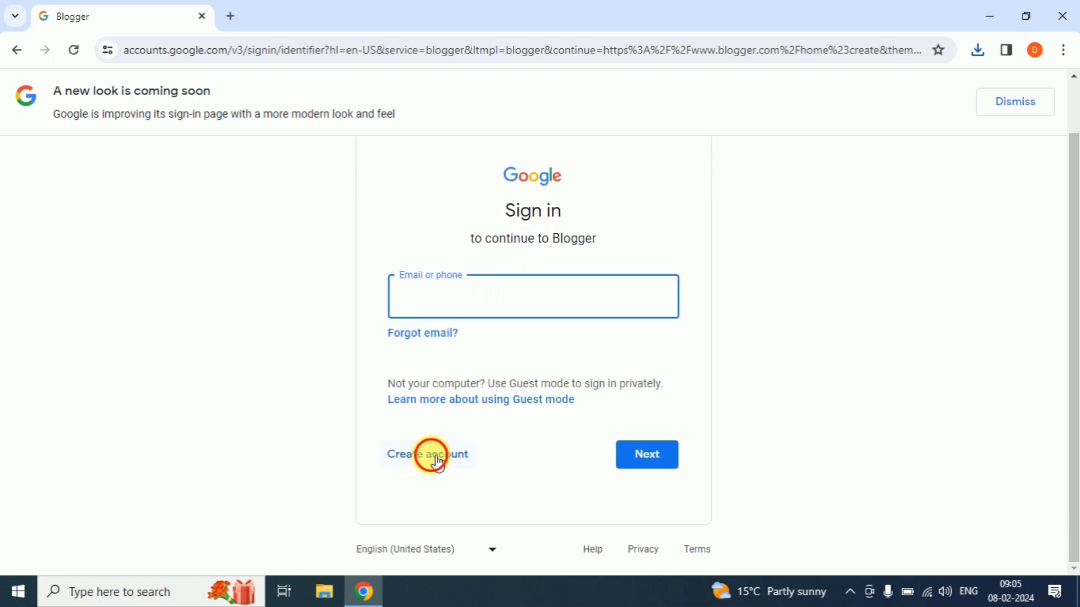
pyautogui.click(438, 464)
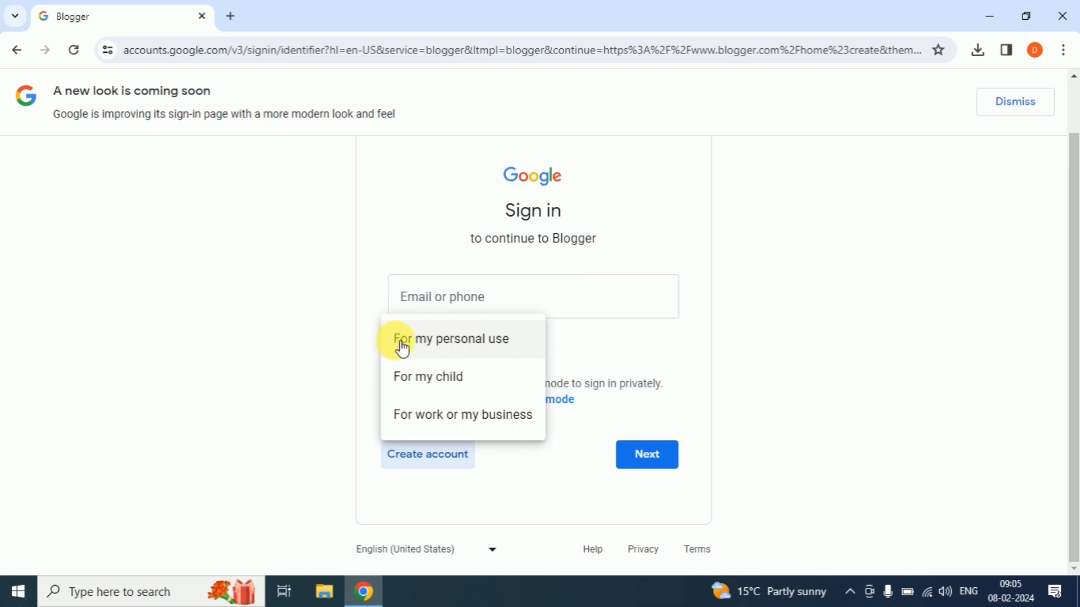
pyautogui.click(496, 341)
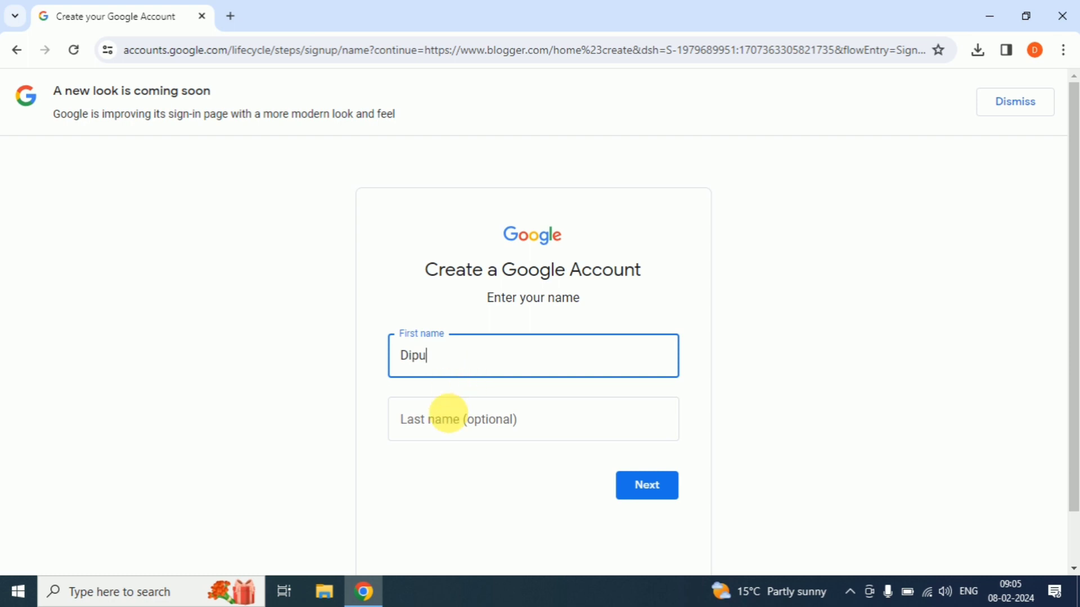
pyautogui.click(436, 430)
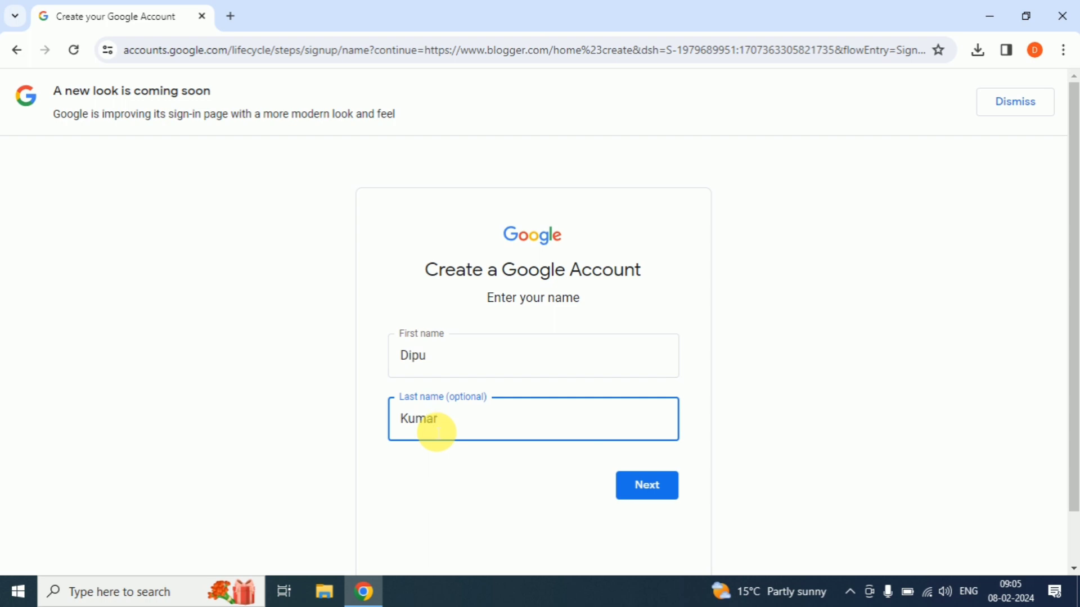
pyautogui.click(647, 489)
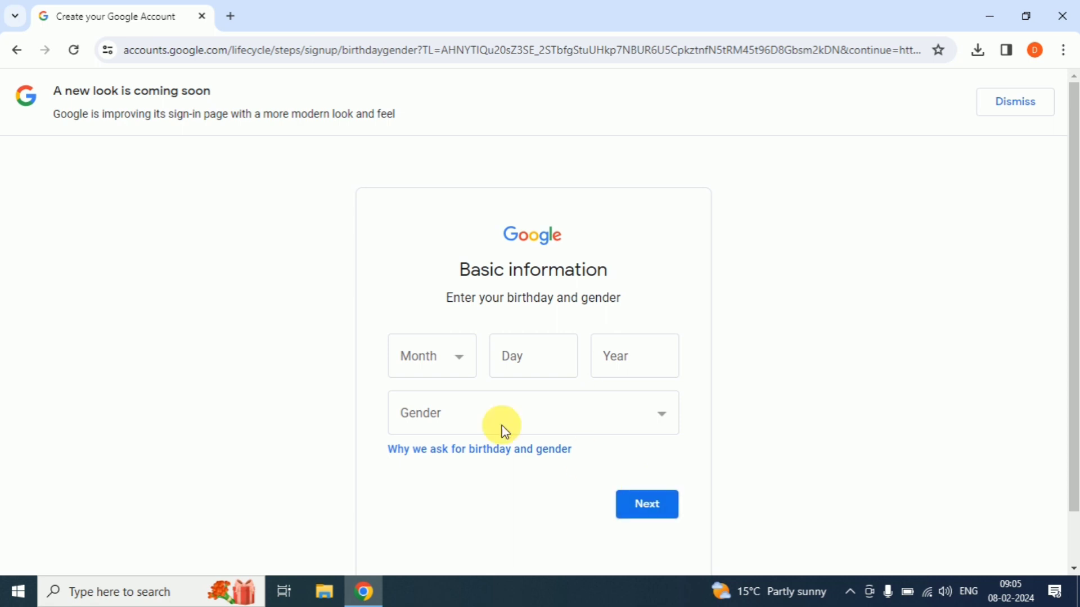
pyautogui.click(456, 362)
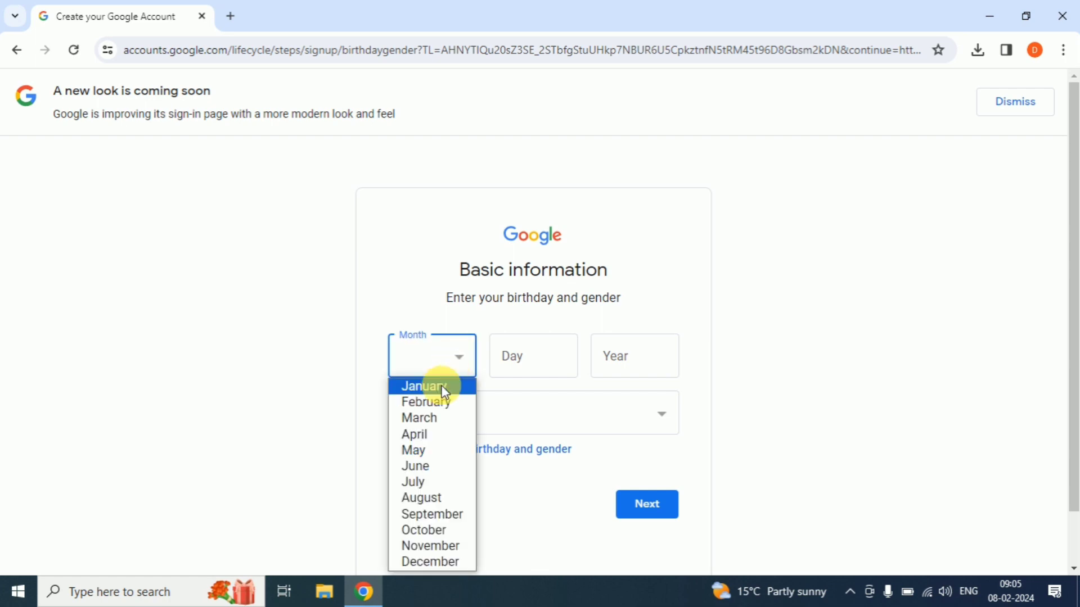
pyautogui.click(423, 454)
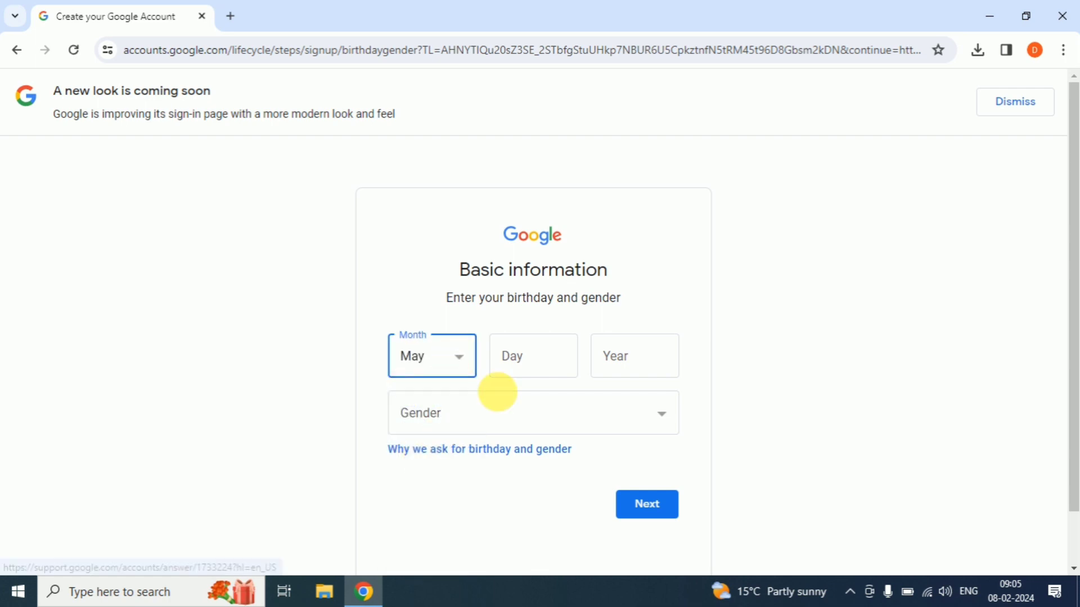
pyautogui.click(530, 362)
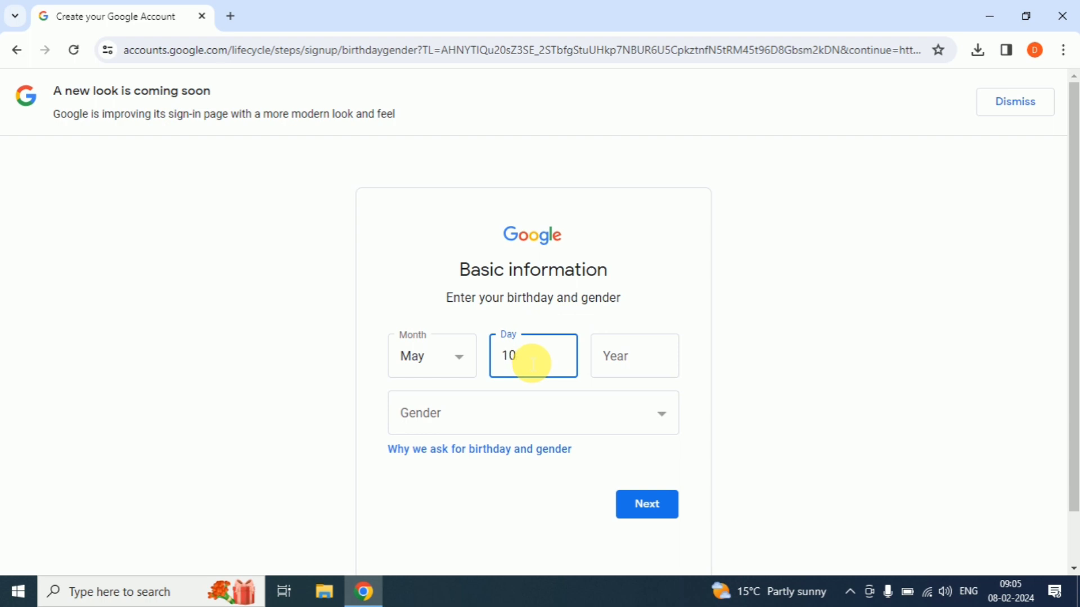
pyautogui.click(617, 362)
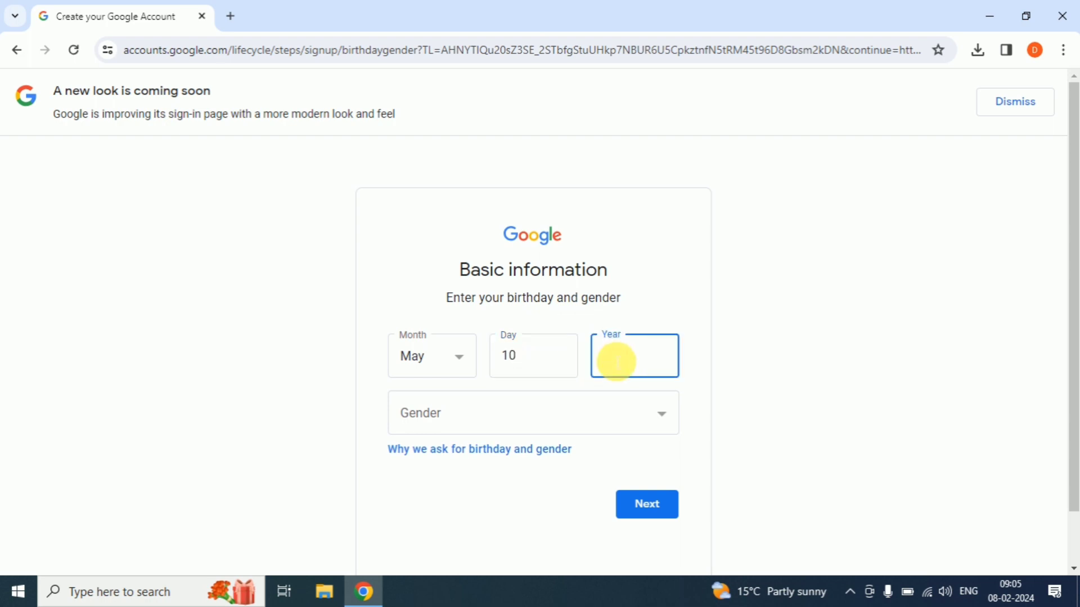
pyautogui.write('1999')
pyautogui.click(459, 409)
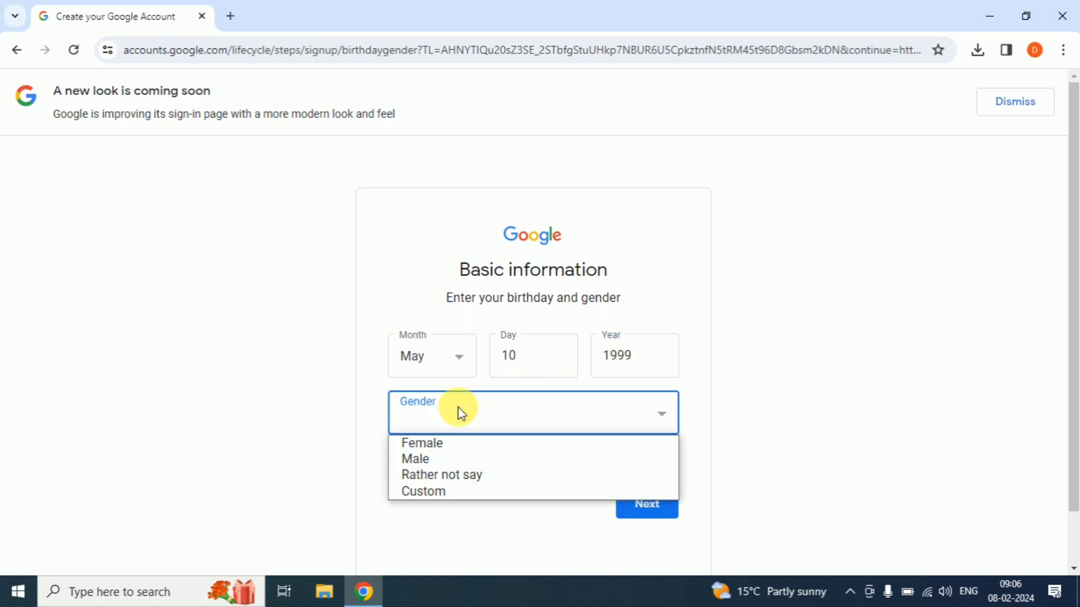
pyautogui.click(451, 460)
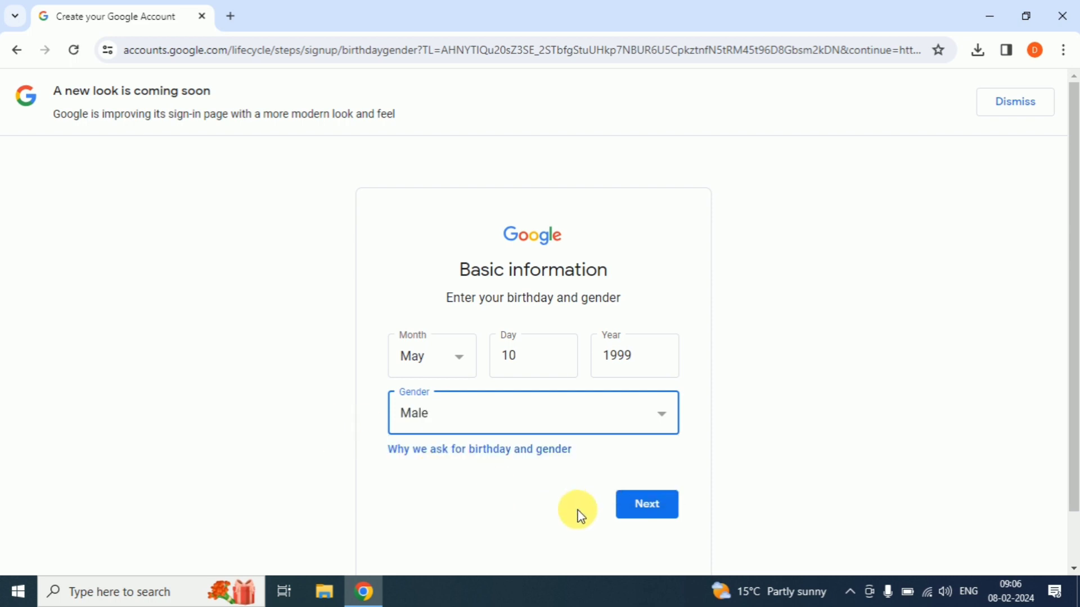
pyautogui.click(665, 512)
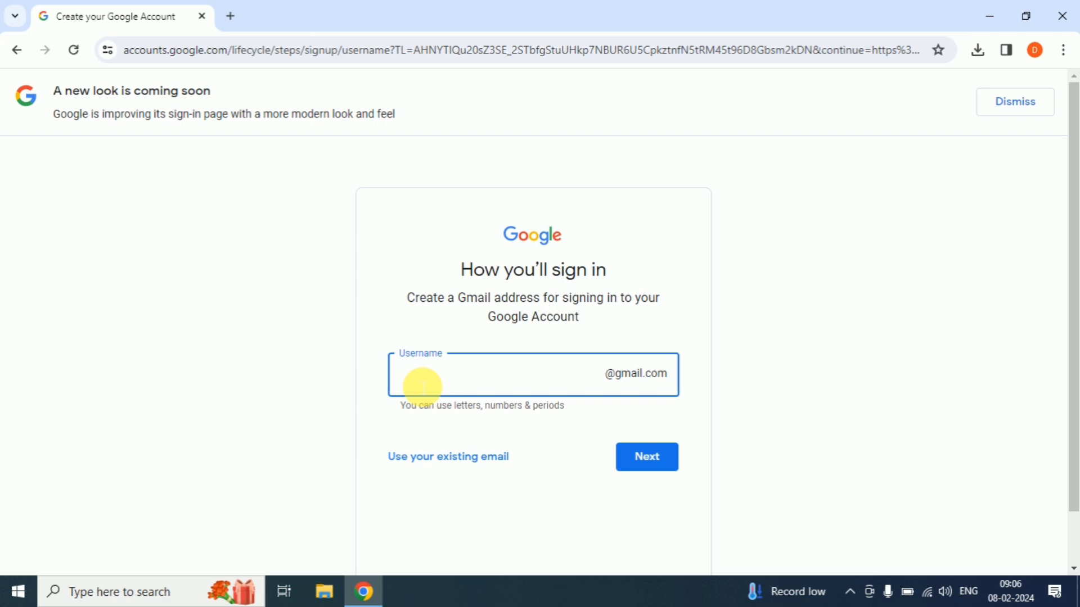
# Enter the chosen Gmail username, partly pasted, and submit it.
pyautogui.write('djl')
pyautogui.write('y')
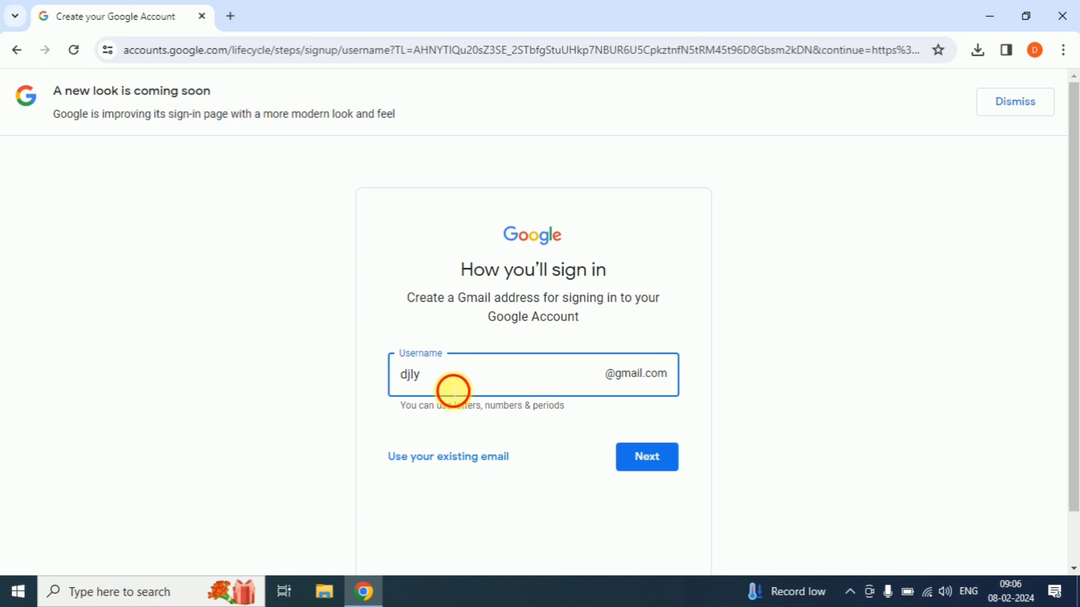
pyautogui.moveTo(450, 388); pyautogui.dragTo(390, 386)
pyautogui.rightClick(411, 375)
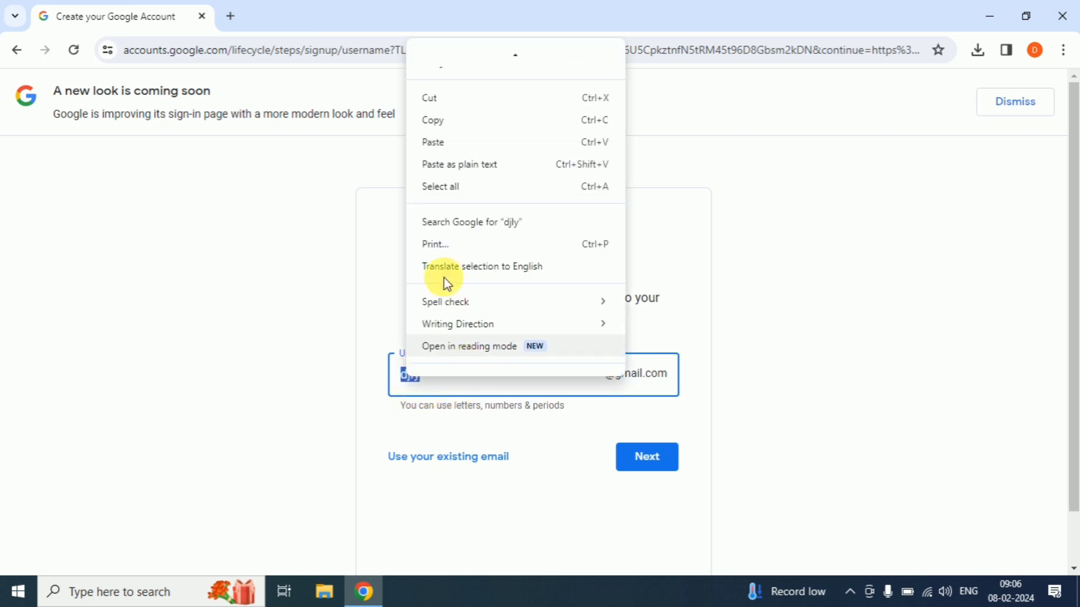
pyautogui.click(441, 140)
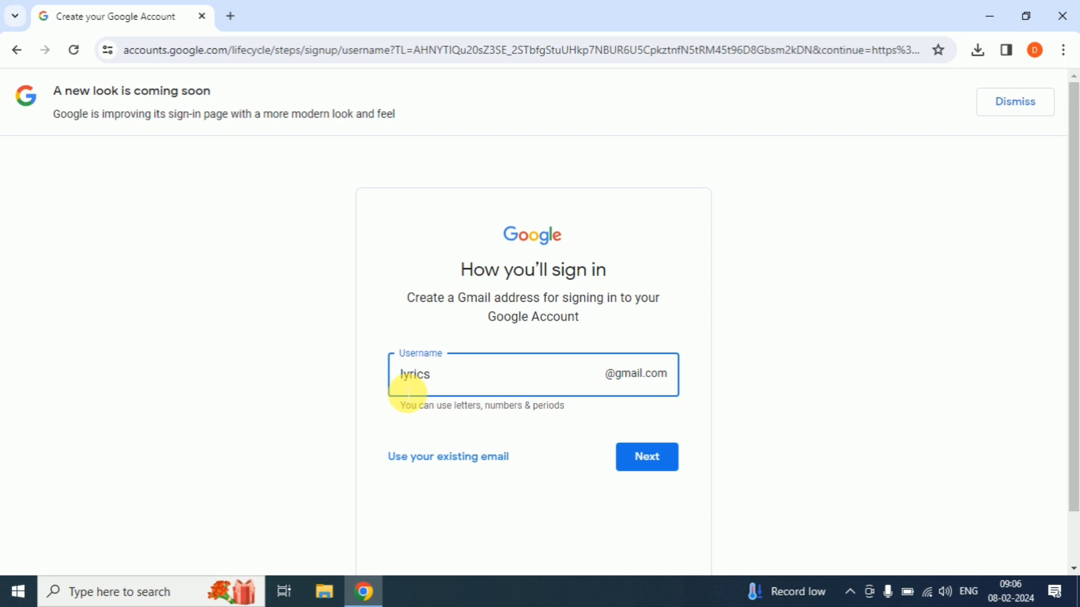
pyautogui.write('dj')
pyautogui.click(458, 380)
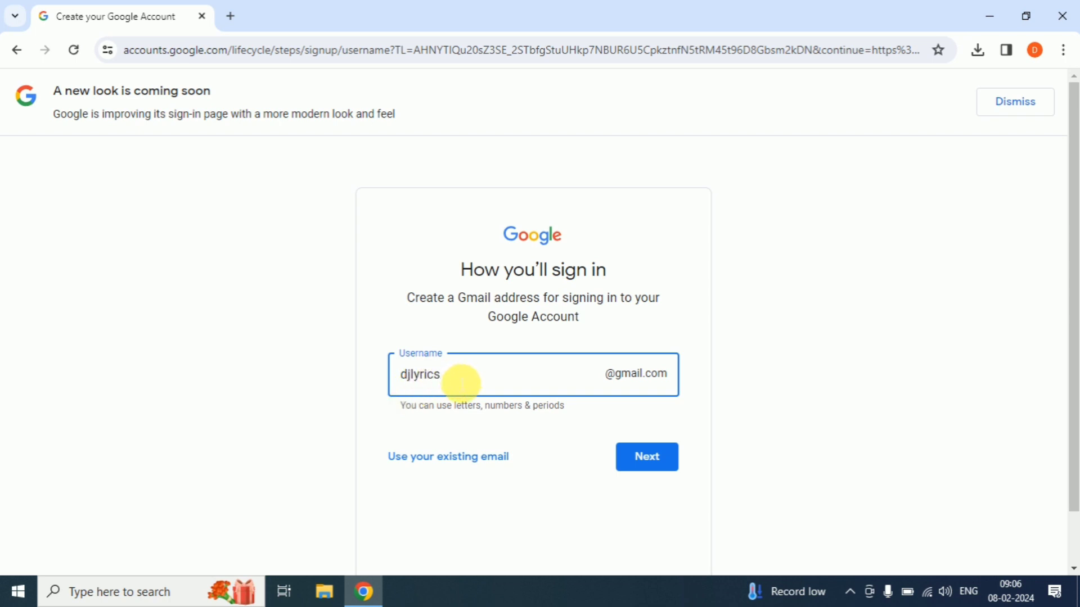
pyautogui.write('216')
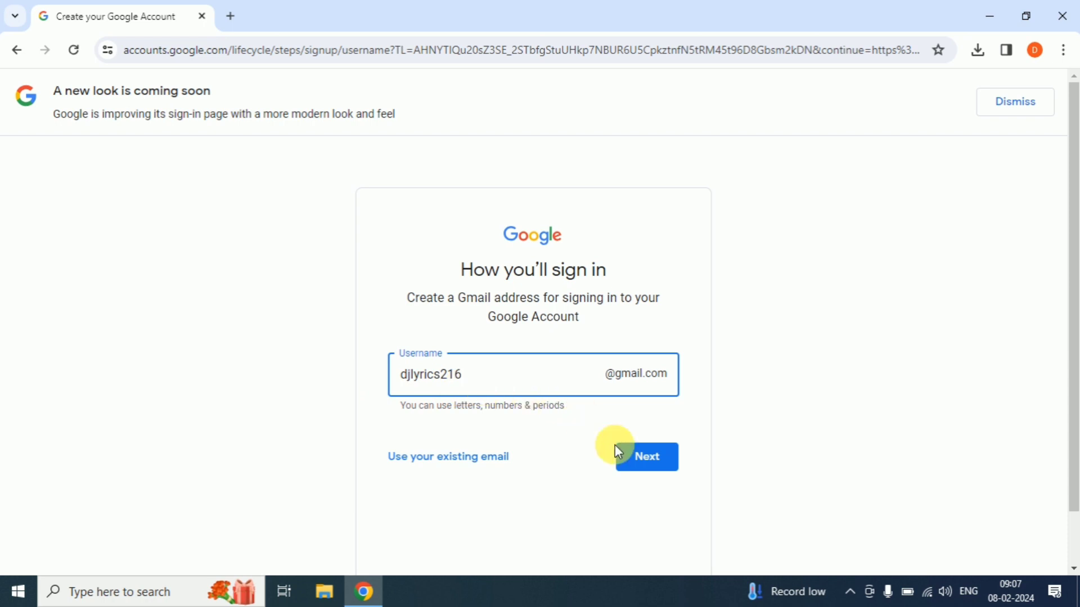
pyautogui.click(650, 467)
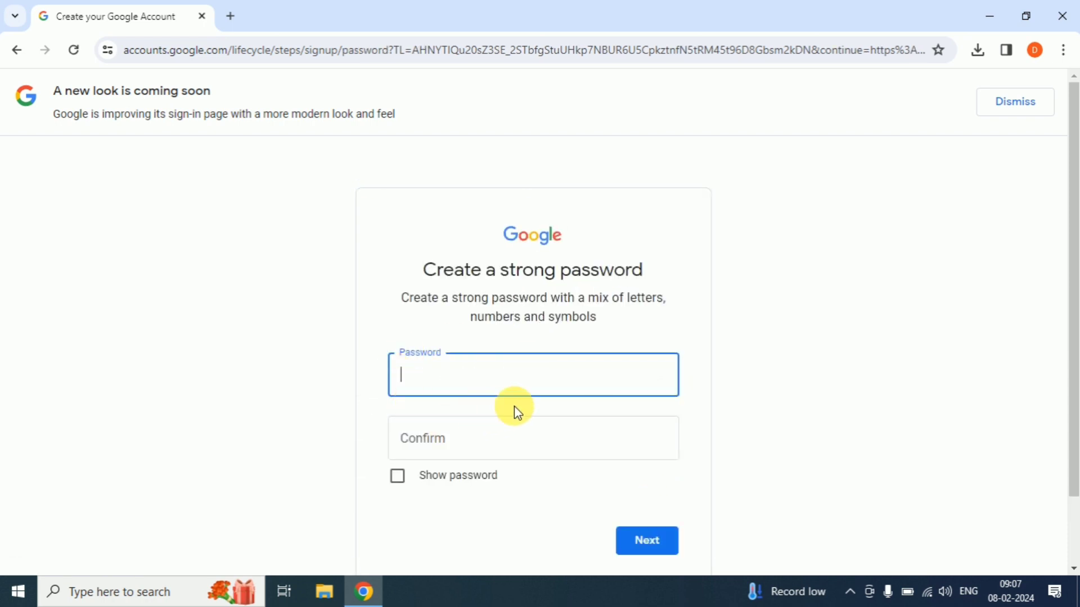
# Enter and confirm the new account password, then submit it.
pyautogui.click(520, 381)
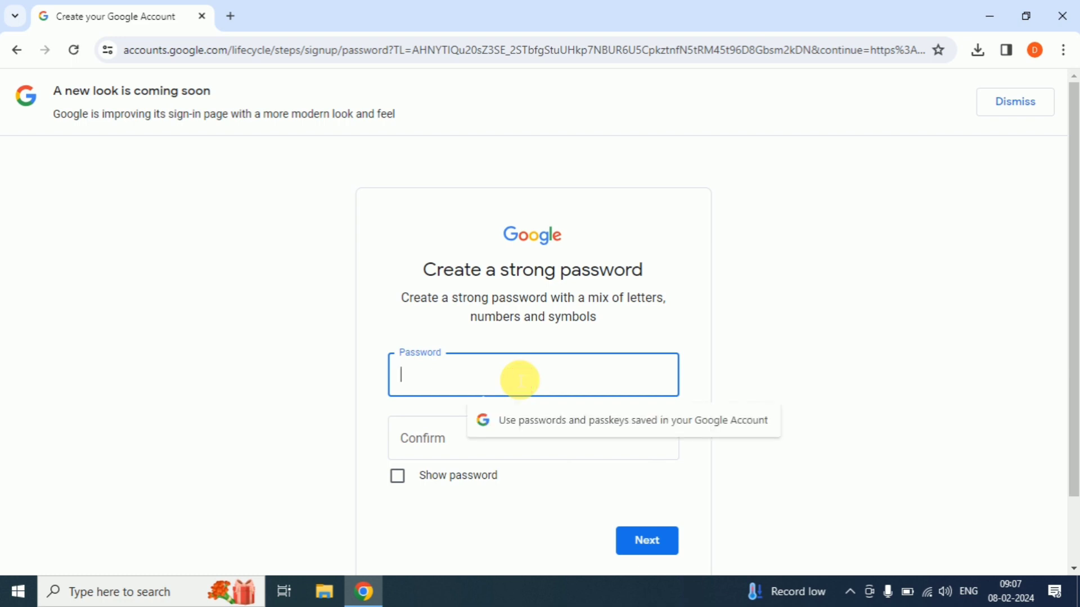
pyautogui.hotkey('ctrl', 'v')
pyautogui.click(466, 453)
pyautogui.hotkey('ctrl', 'v')
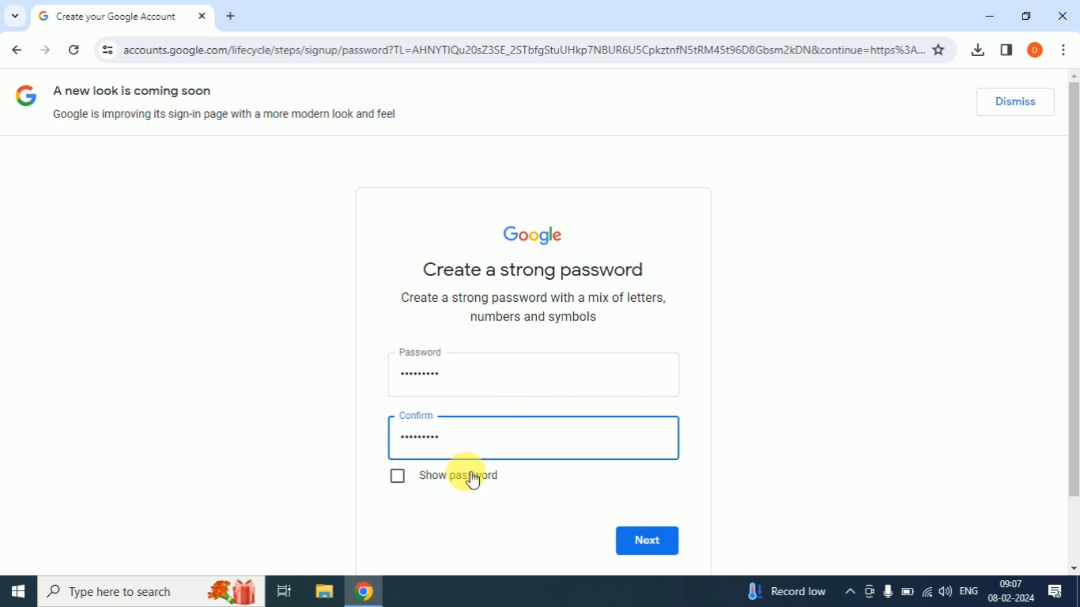
pyautogui.click(656, 544)
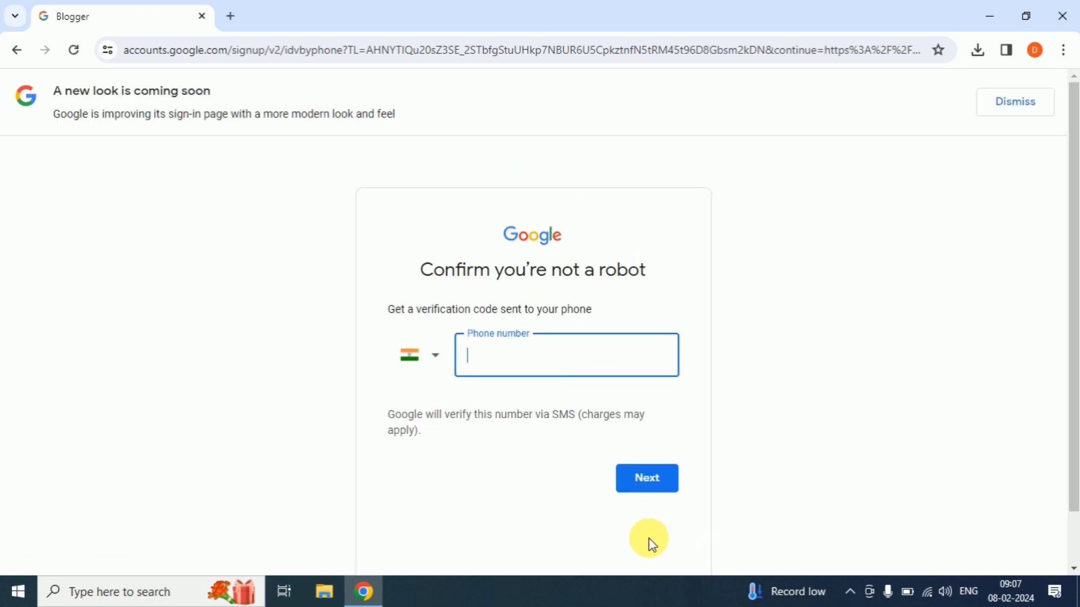
# Verify the account's phone number with the SMS code.
pyautogui.click(507, 364)
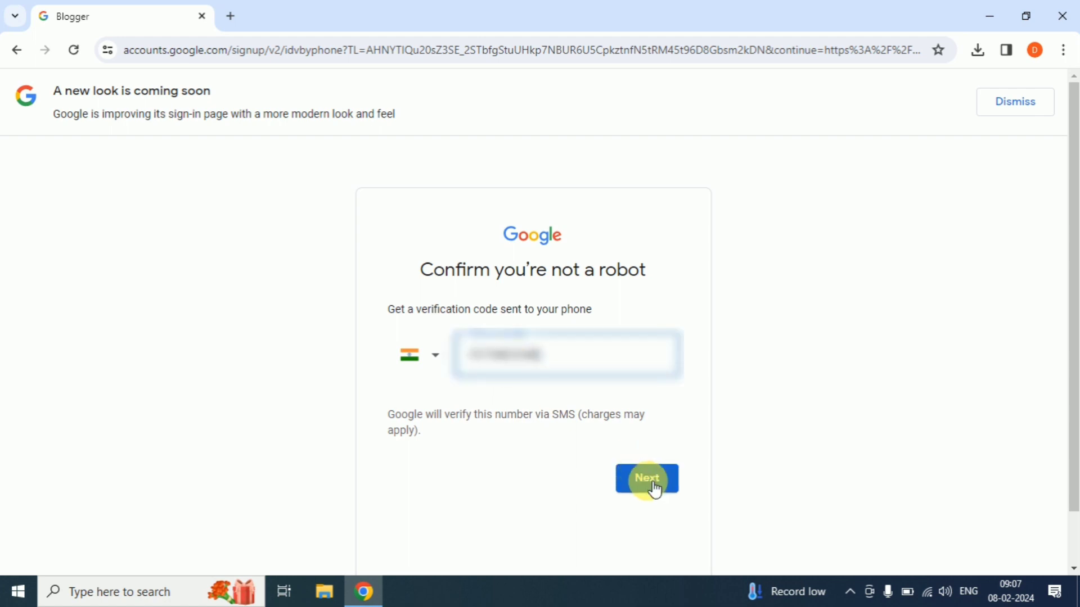
pyautogui.click(654, 485)
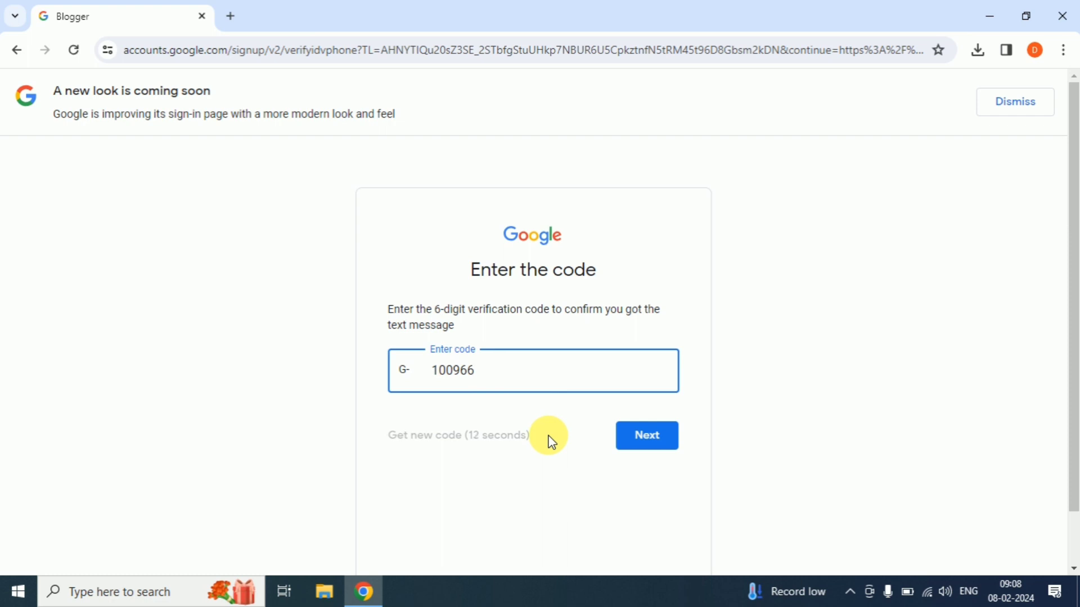
pyautogui.click(657, 441)
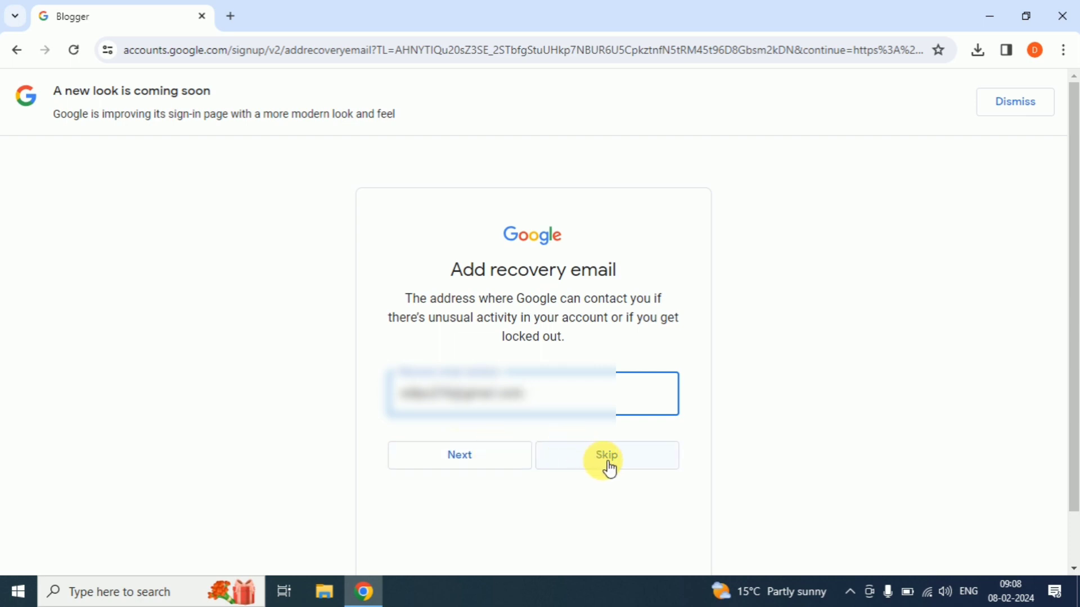
# Skip the recovery email, confirm the account review, and accept the terms.
pyautogui.click(458, 456)
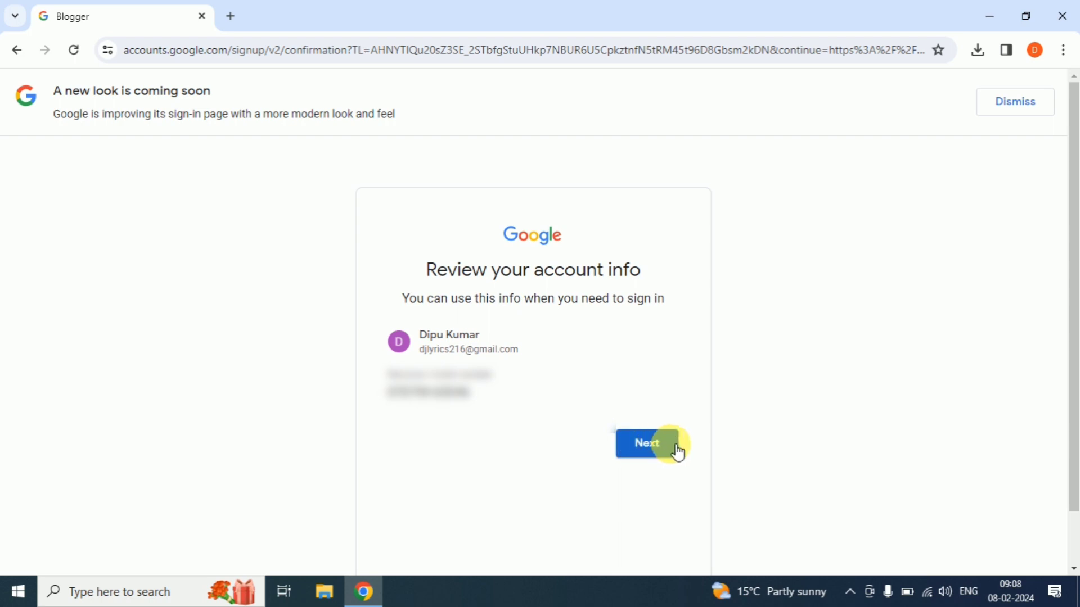
pyautogui.click(678, 452)
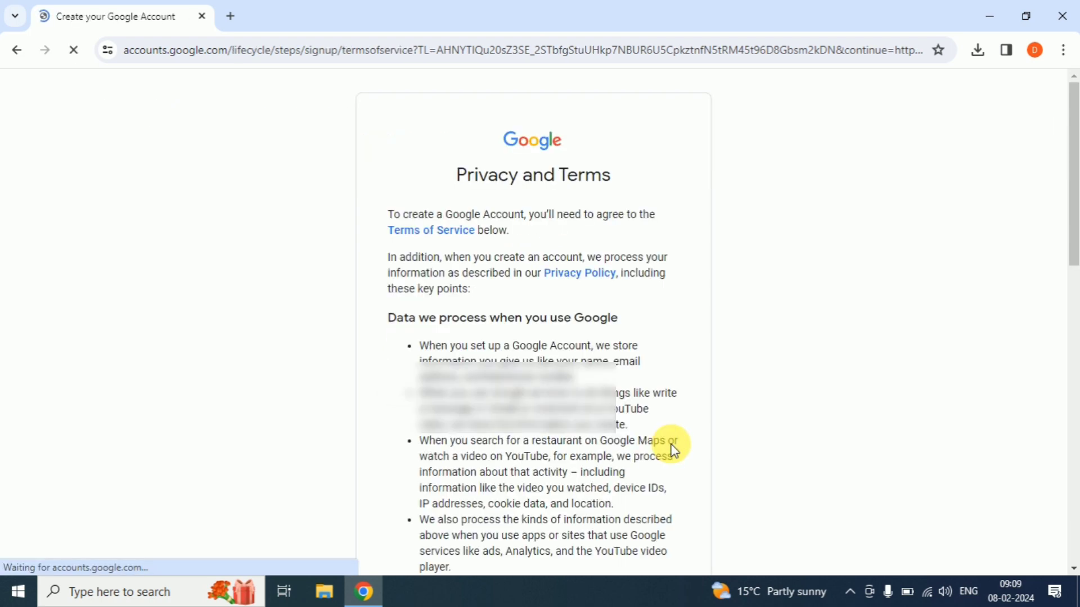
pyautogui.scroll(-15, 615, 421)
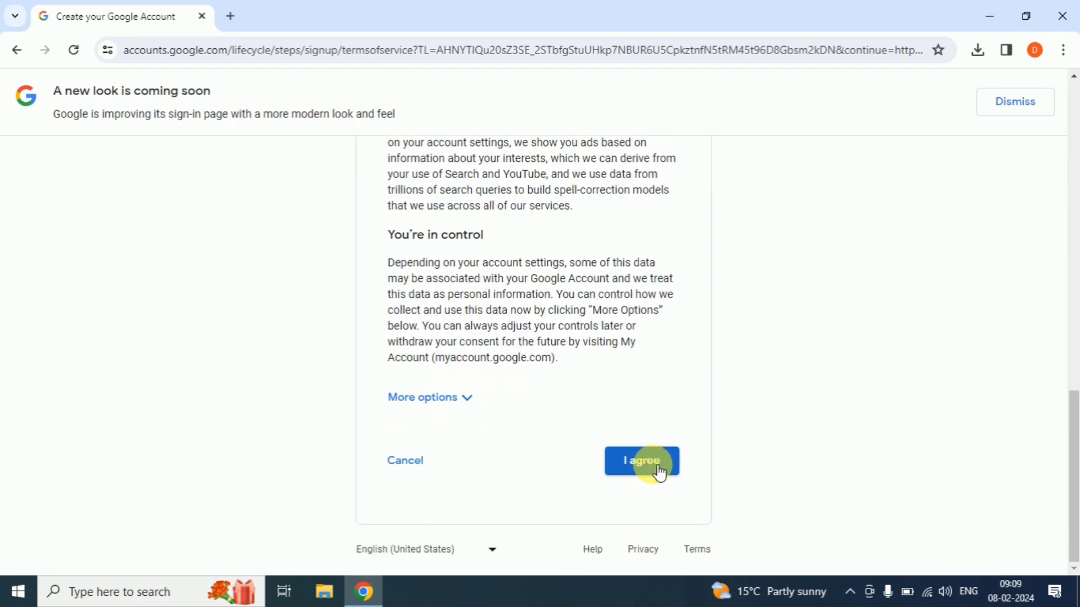
pyautogui.click(659, 473)
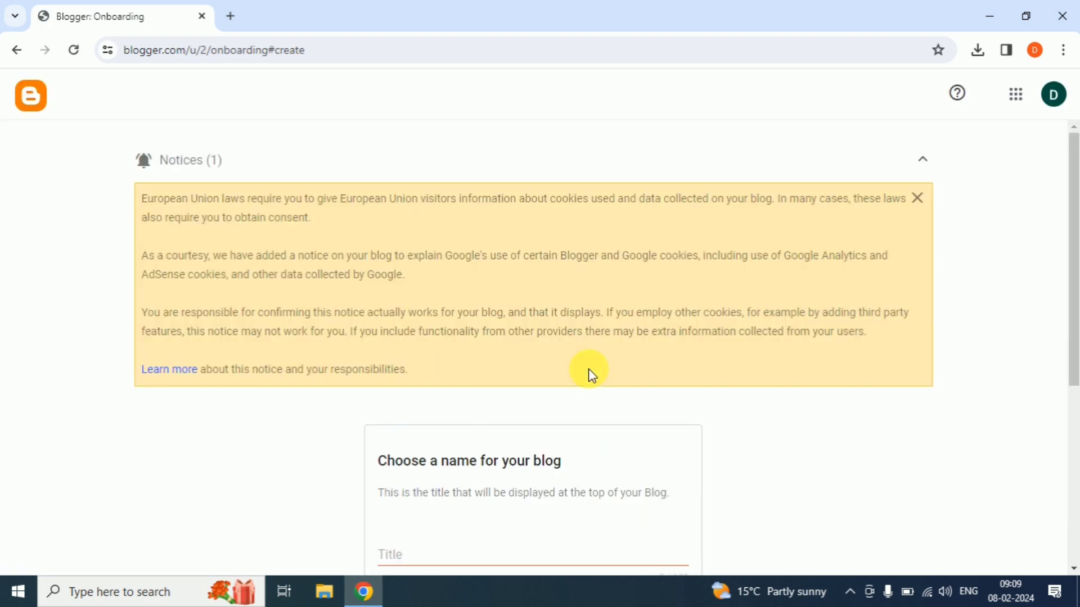
# Set the blog title to 'Dj Lyrics'.
pyautogui.scroll(-4, 588, 369)
pyautogui.scroll(-2, 588, 369)
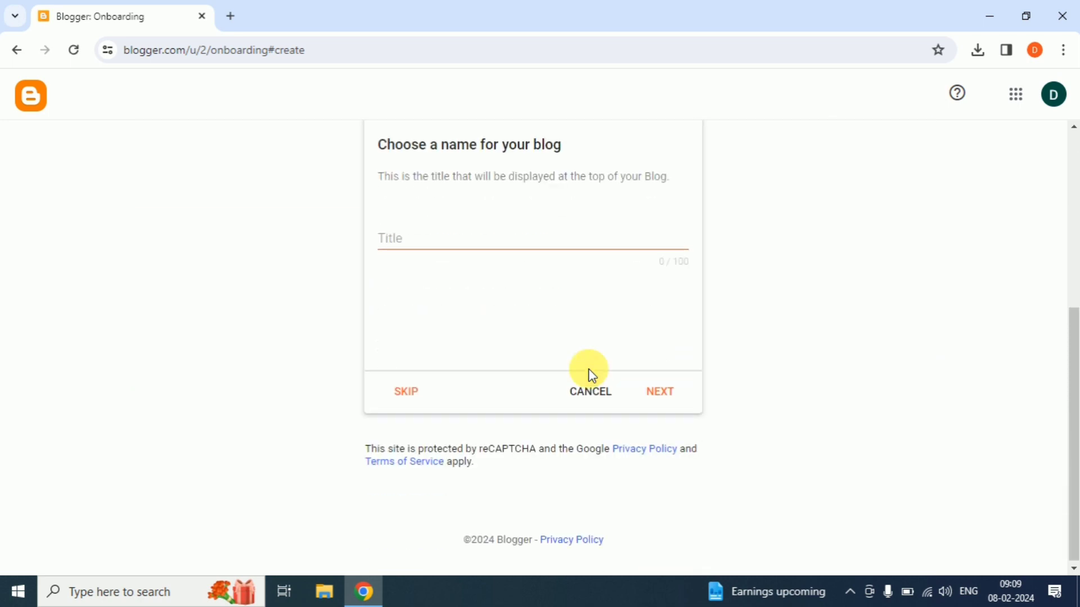
pyautogui.click(434, 251)
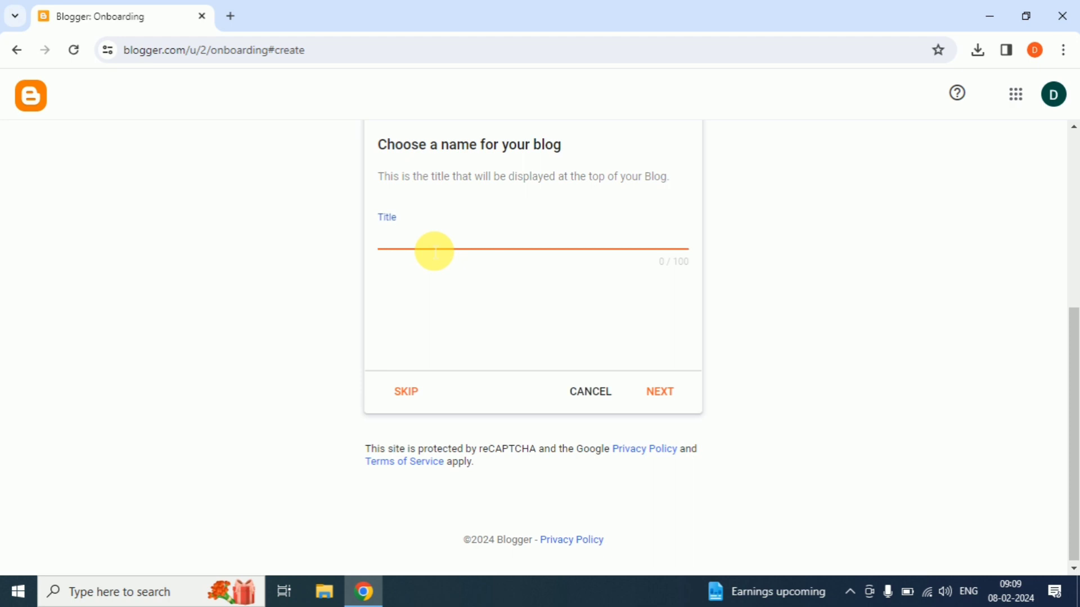
pyautogui.write('lyrics')
pyautogui.press('Home')
pyautogui.press('Delete')
pyautogui.write('Dj L')
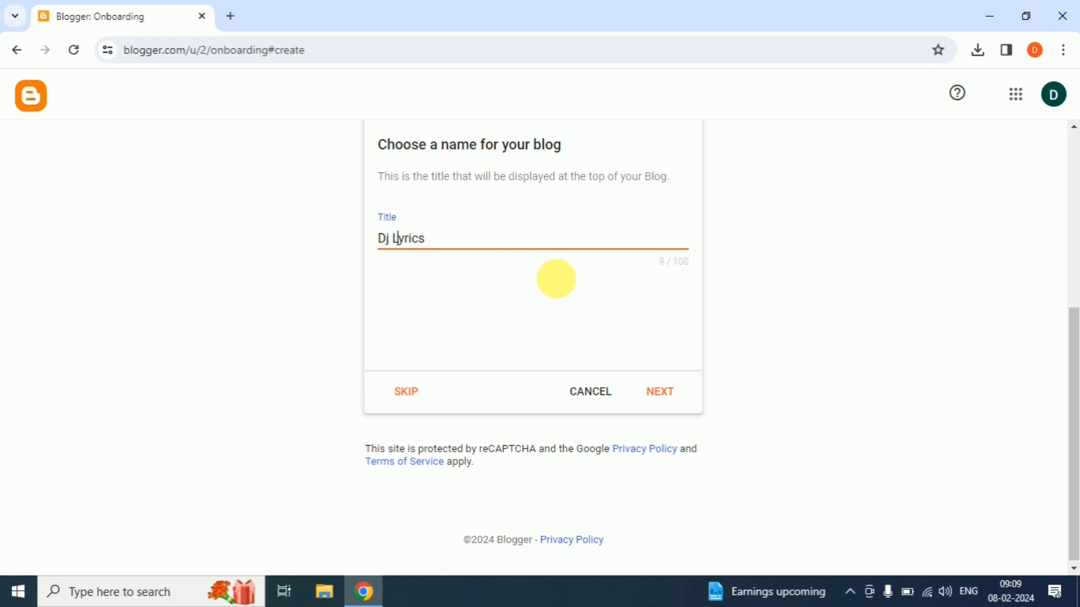
pyautogui.click(664, 393)
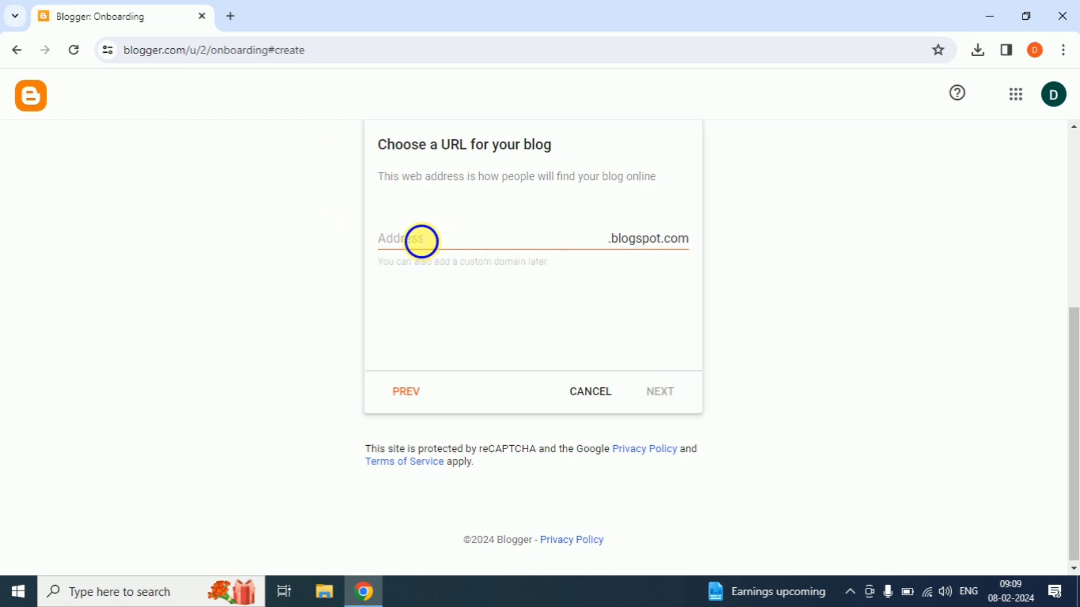
# Try blog addresses after djlyrics is refused until djlyrics99 shows as available.
pyautogui.rightClick(419, 240)
pyautogui.click(457, 392)
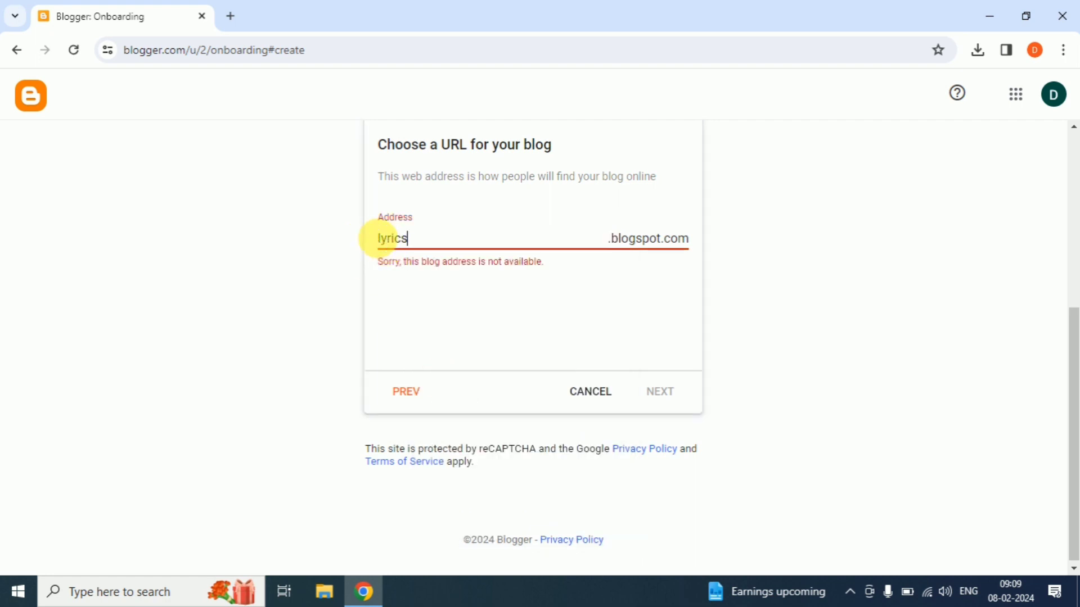
pyautogui.click(378, 239)
pyautogui.write('di')
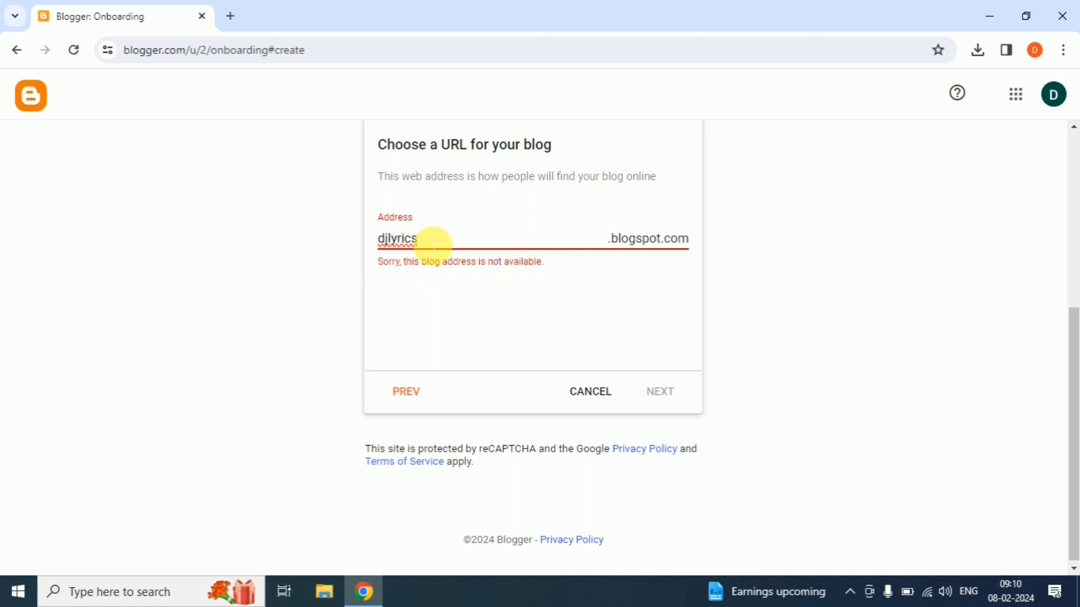
pyautogui.press('BackSpace')
pyautogui.write('s')
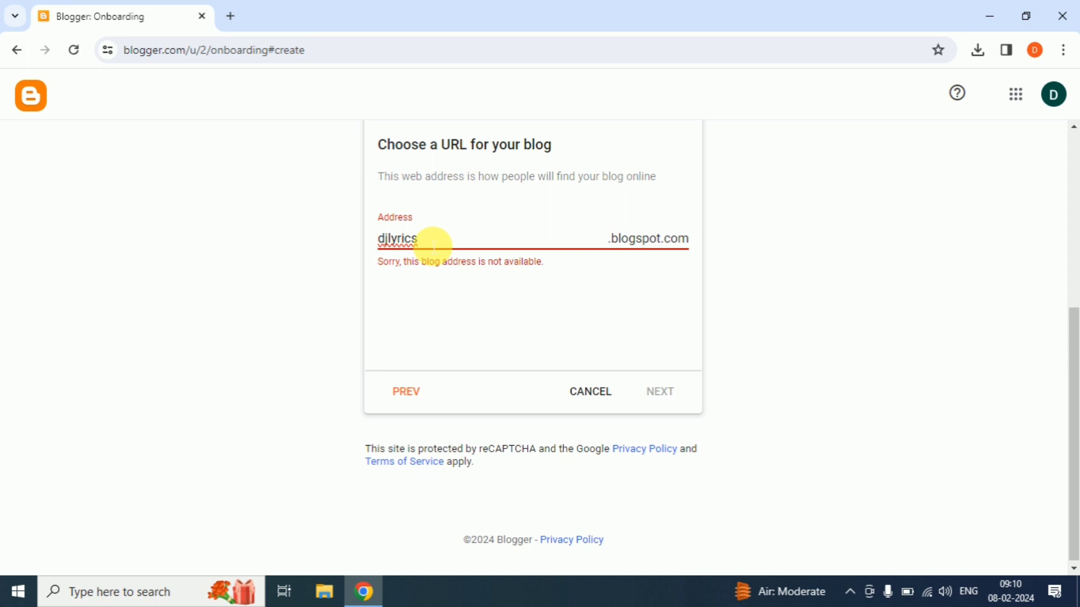
pyautogui.write('hindi')
pyautogui.press('BackSpace')
pyautogui.press('BackSpace')
pyautogui.press('BackSpace')
pyautogui.press('BackSpace')
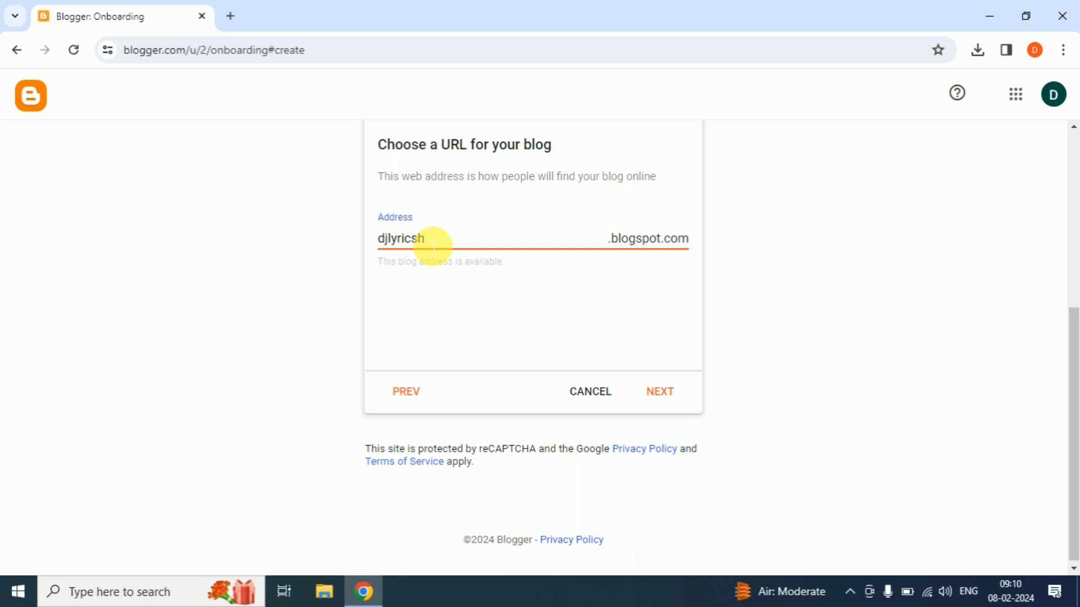
pyautogui.press('BackSpace')
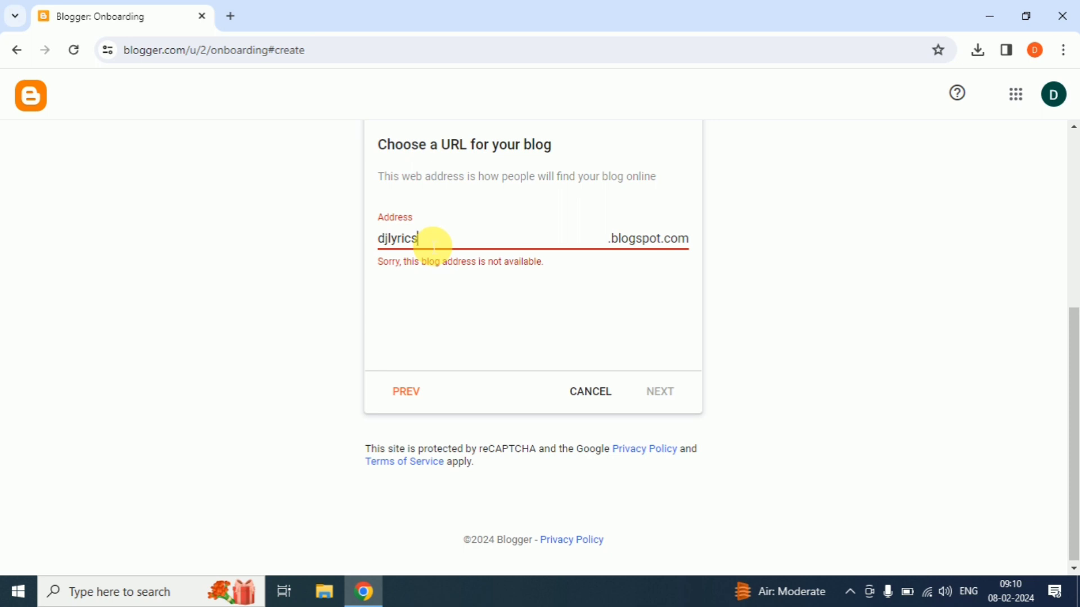
pyautogui.write('99')
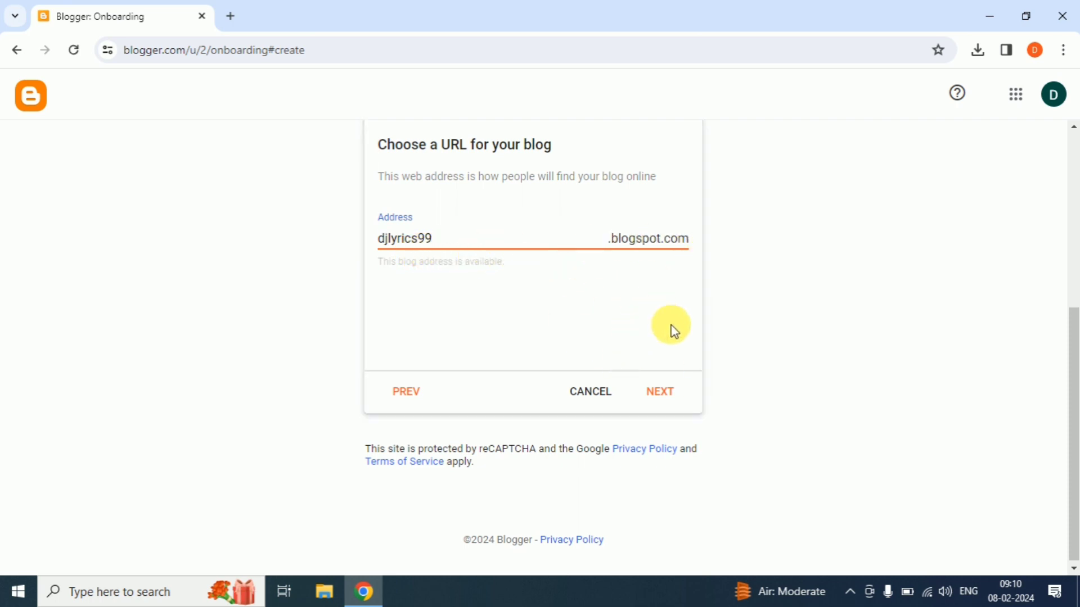
# Accept djlyrics99, set display name 'Dj Lyrics', and finish creating the blog.
pyautogui.click(665, 393)
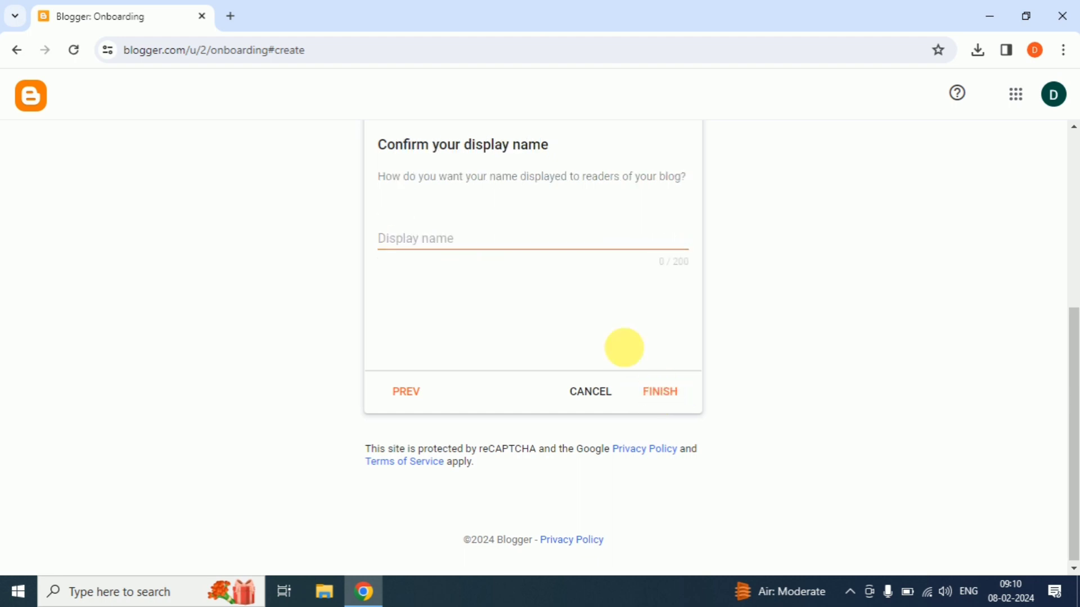
pyautogui.click(425, 244)
pyautogui.rightClick(426, 245)
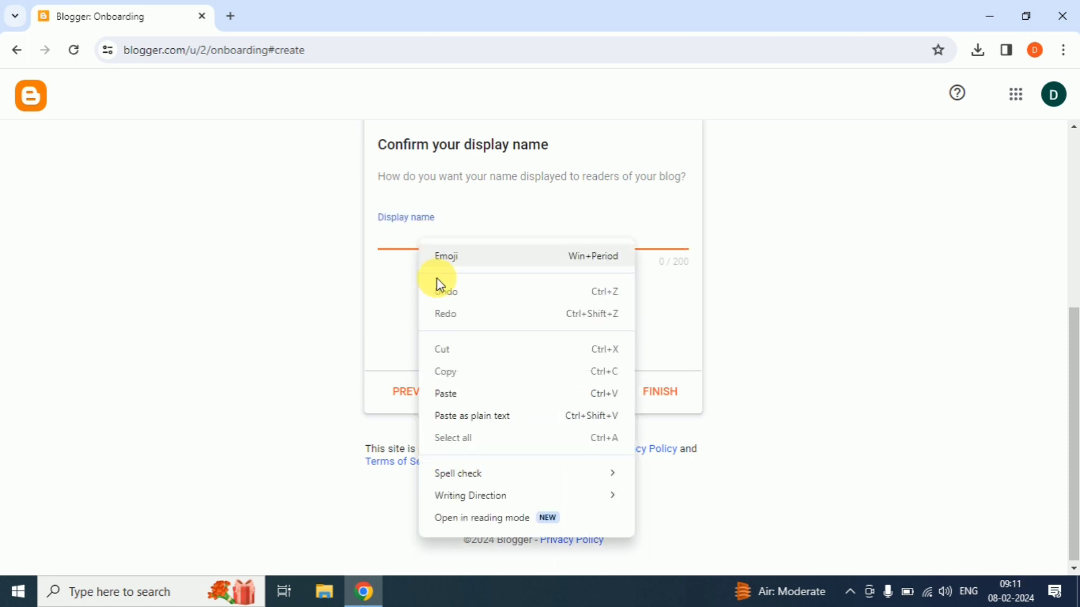
pyautogui.click(458, 395)
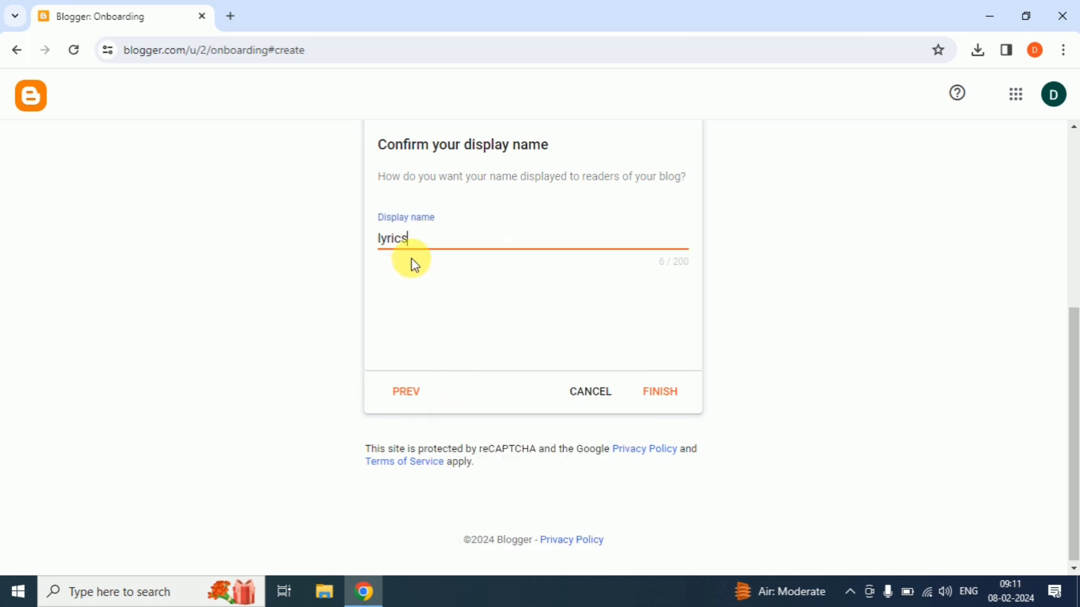
pyautogui.press('Delete')
pyautogui.write('L')
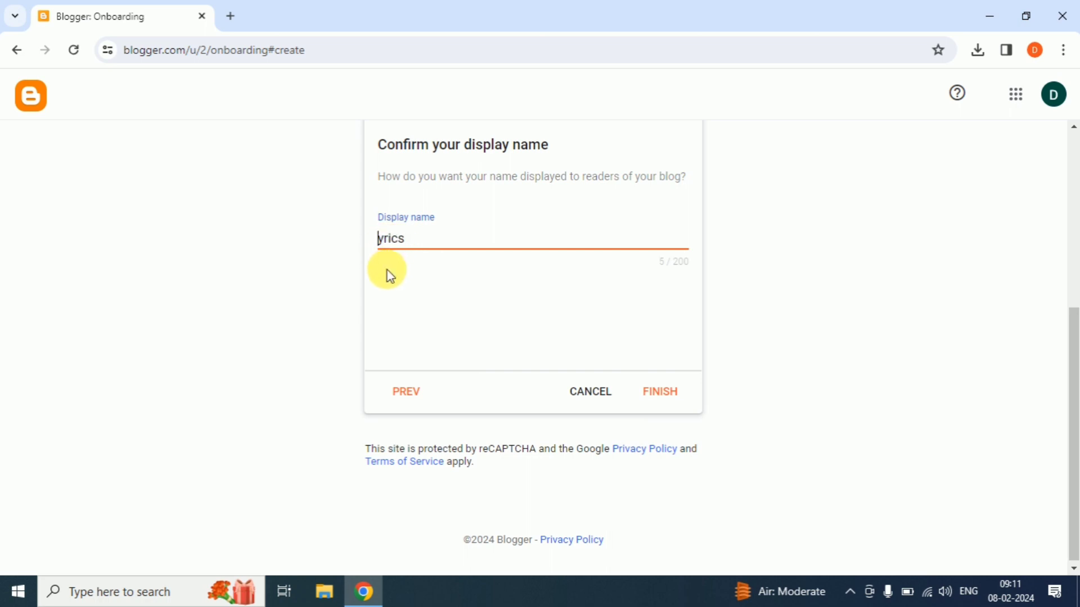
pyautogui.press('Left')
pyautogui.write('Dj')
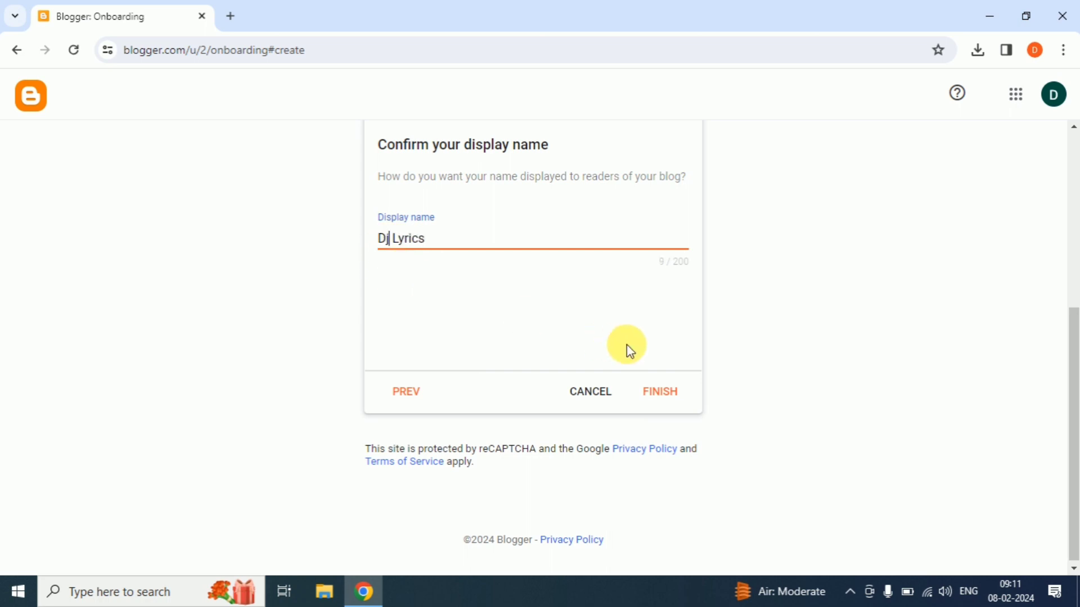
pyautogui.click(668, 400)
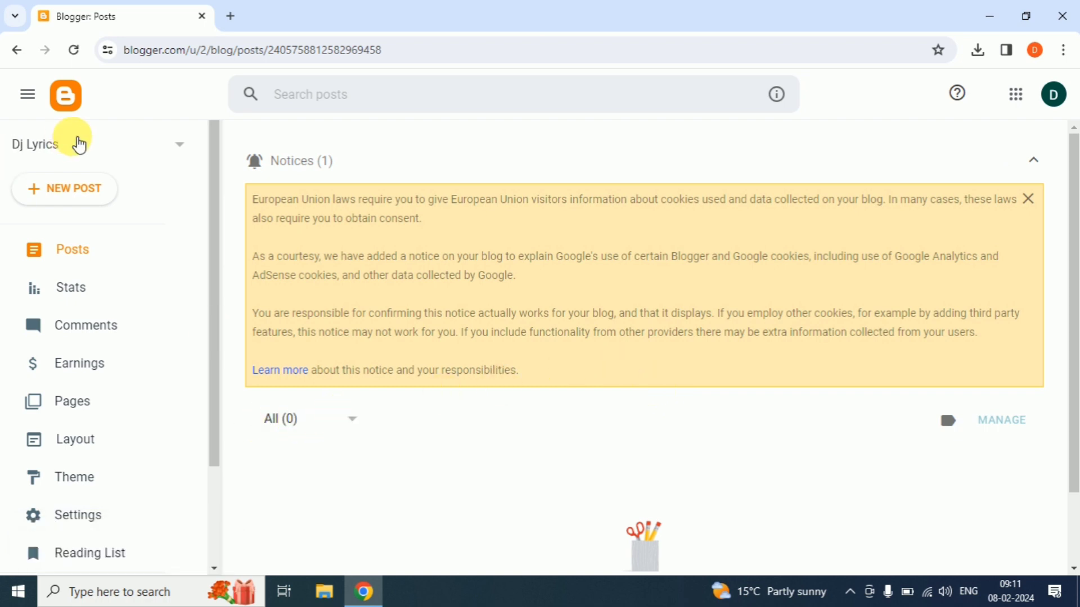
# Open djlyrics99.blogspot.com in a new tab, see it empty, and return to Posts.
pyautogui.scroll(-2, 112, 362)
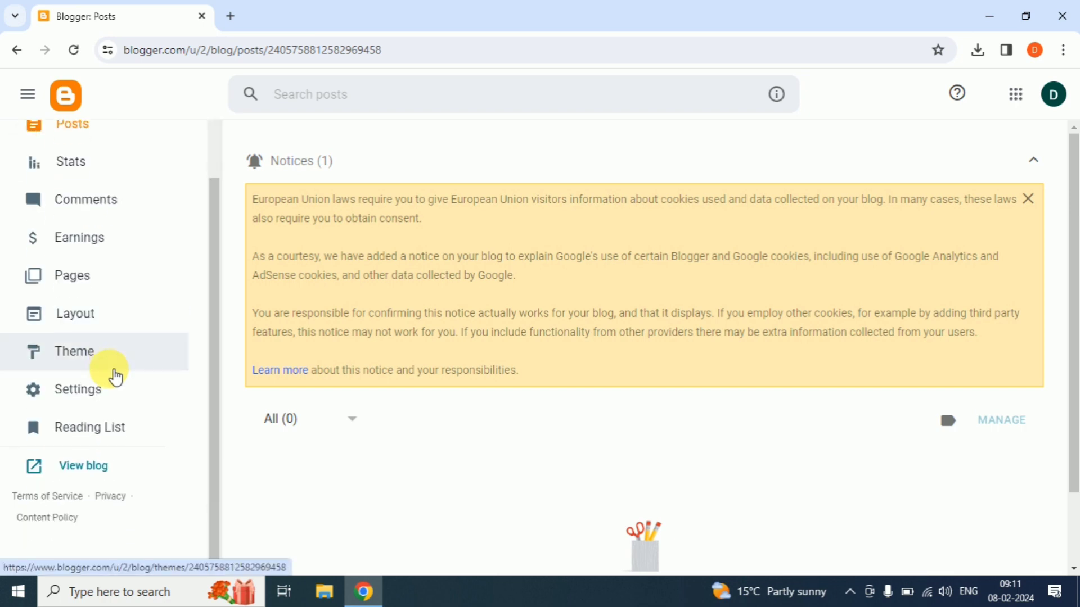
pyautogui.rightClick(83, 473)
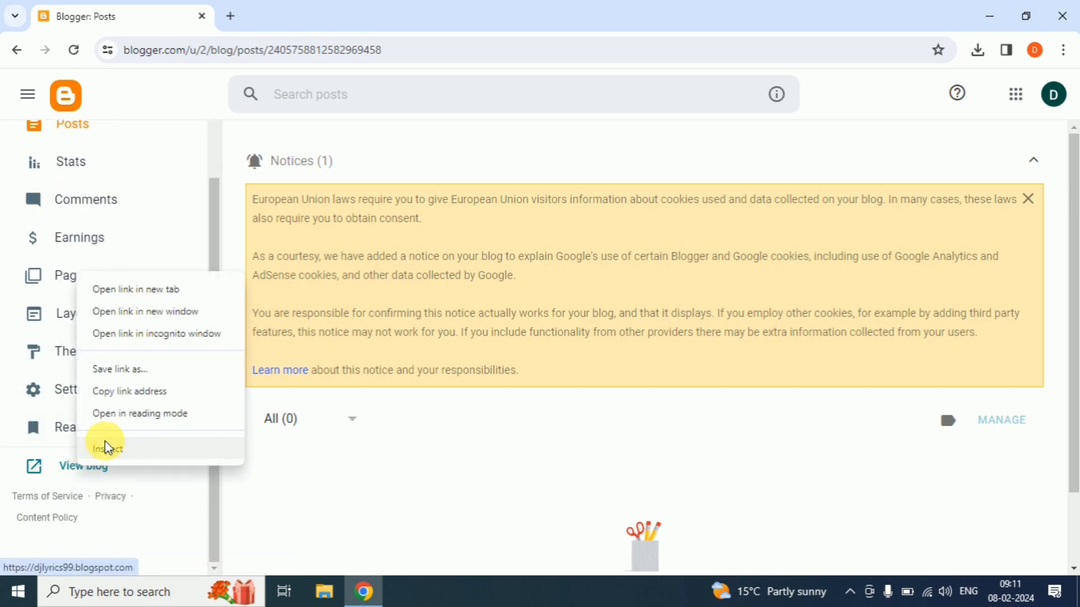
pyautogui.click(159, 292)
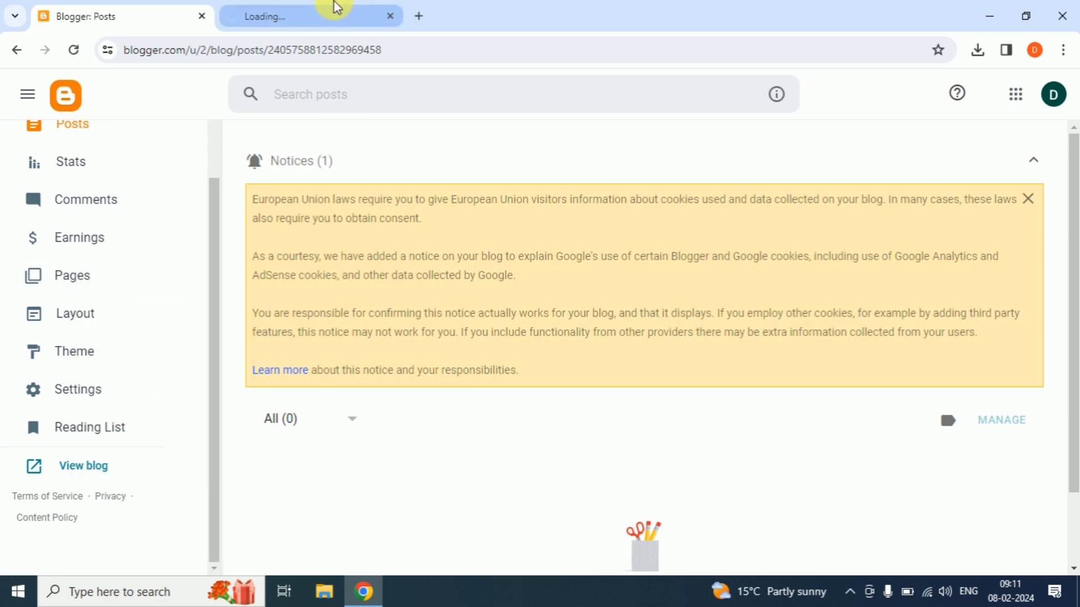
pyautogui.click(292, 11)
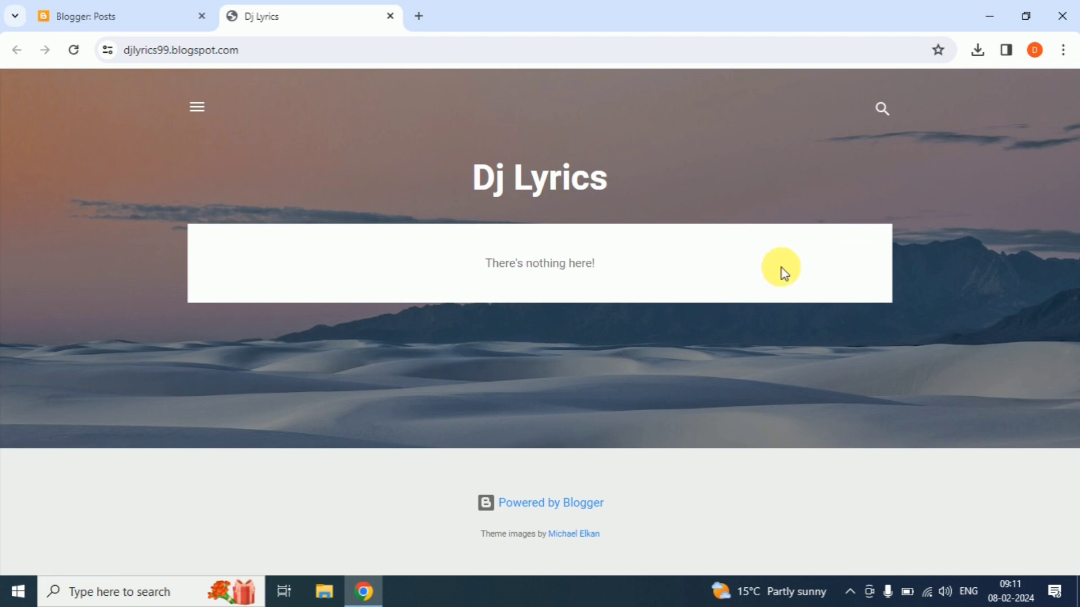
pyautogui.click(112, 11)
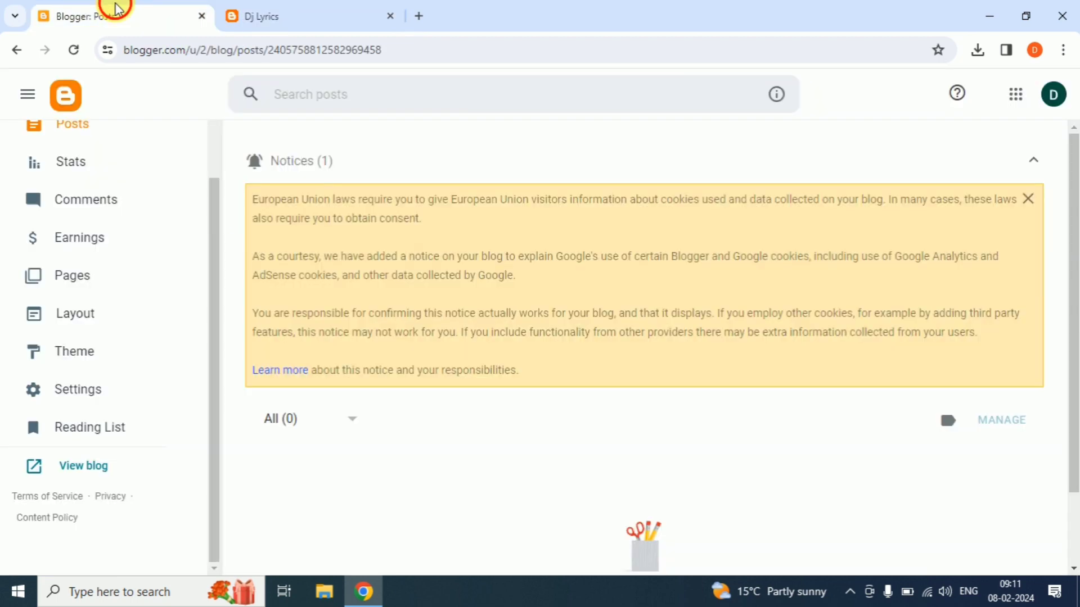
pyautogui.scroll(-2, 387, 318)
pyautogui.scroll(2, 387, 319)
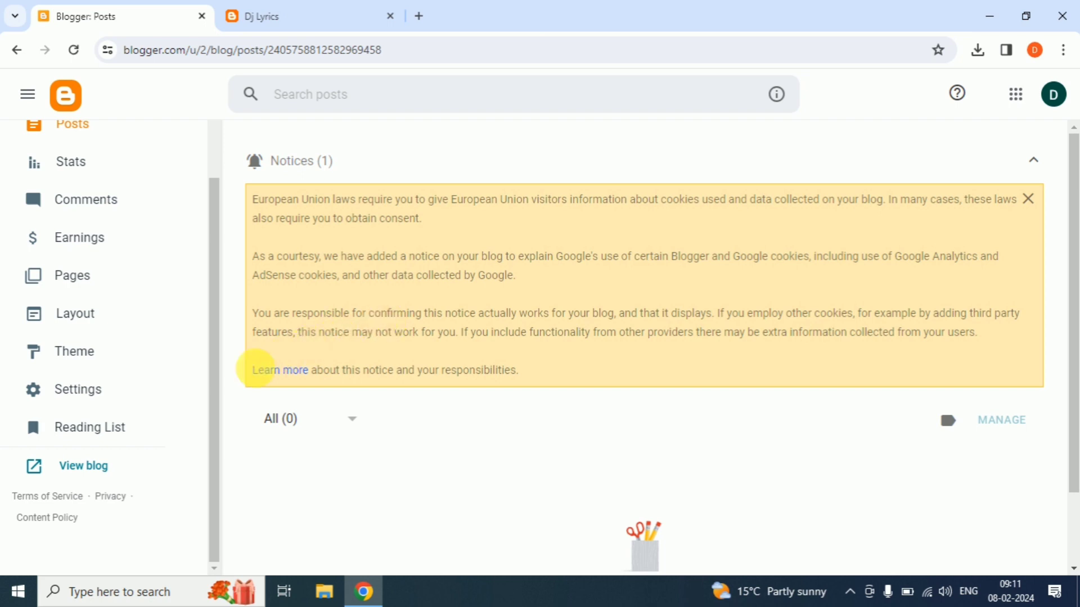
# Go to Settings, scroll down to Manage Blog, and start Import content.
pyautogui.click(93, 403)
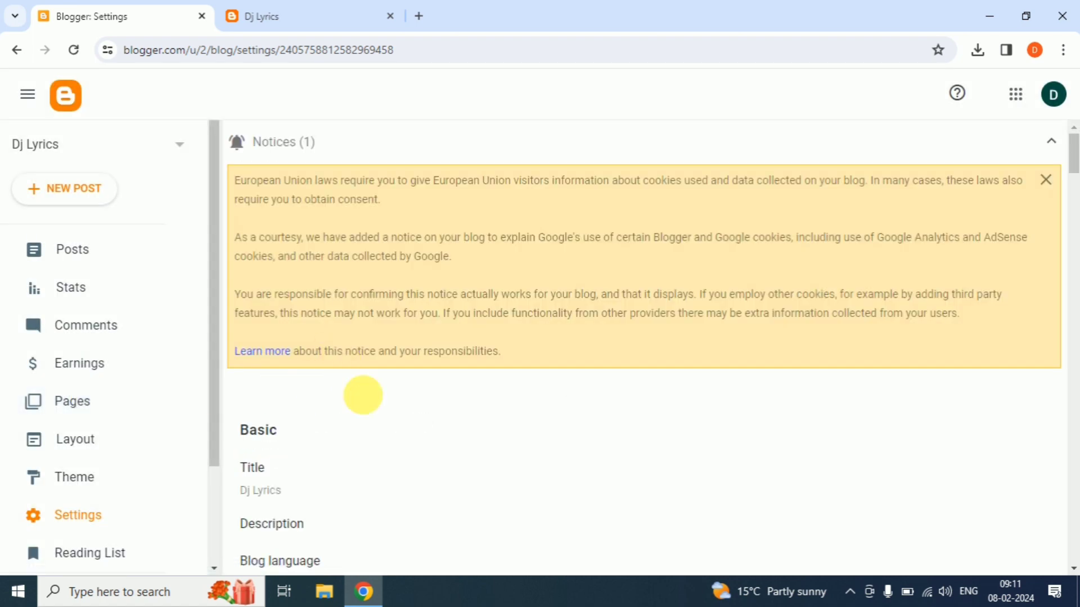
pyautogui.scroll(-20, 363, 395)
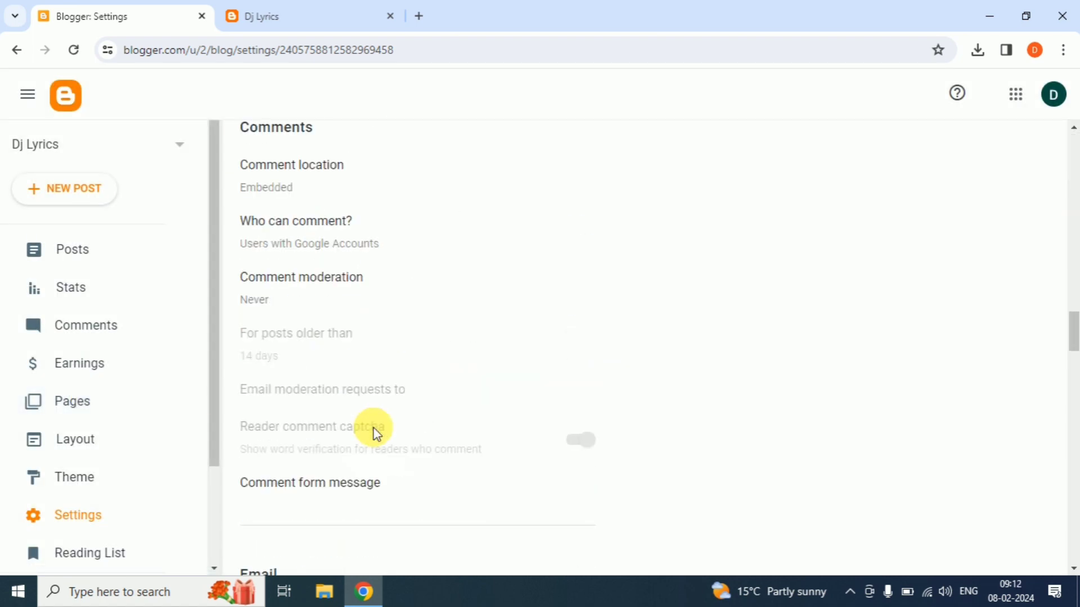
pyautogui.scroll(5, 376, 433)
pyautogui.scroll(-2, 375, 434)
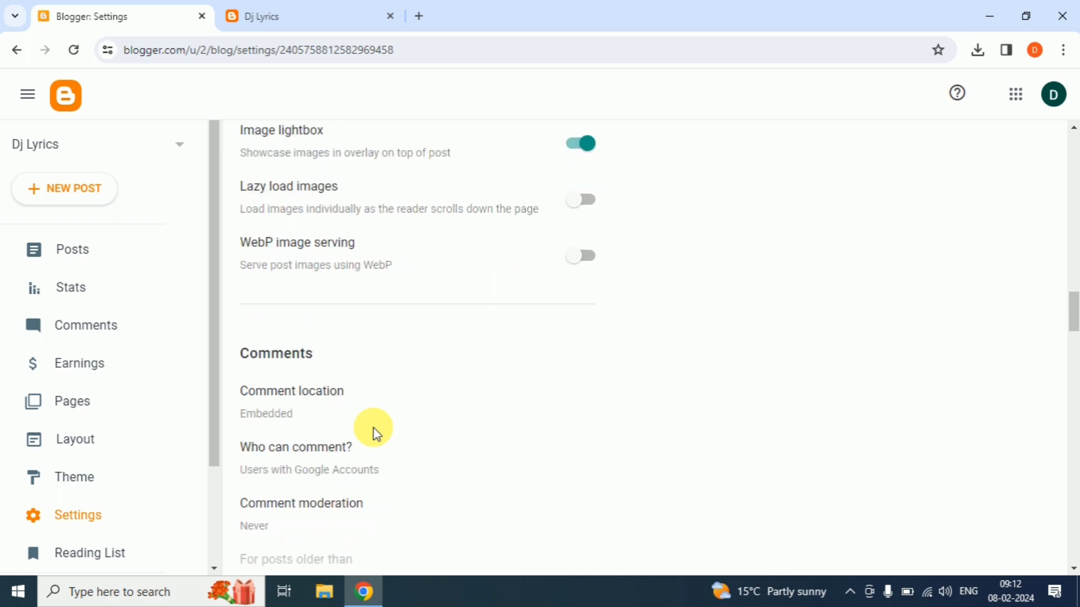
pyautogui.scroll(-4, 374, 433)
pyautogui.scroll(-4, 337, 281)
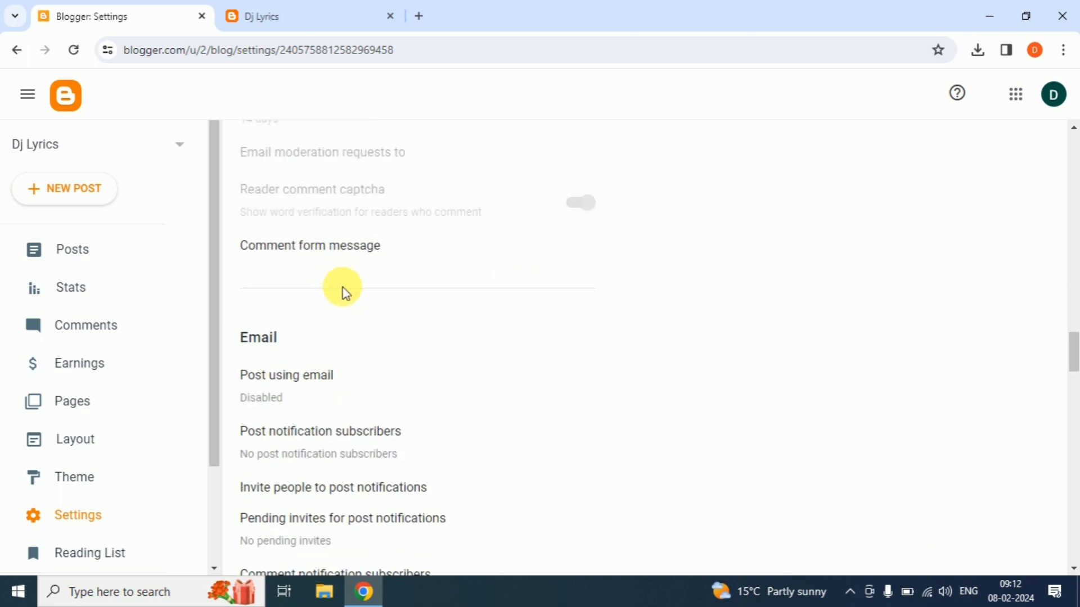
pyautogui.scroll(-15, 344, 292)
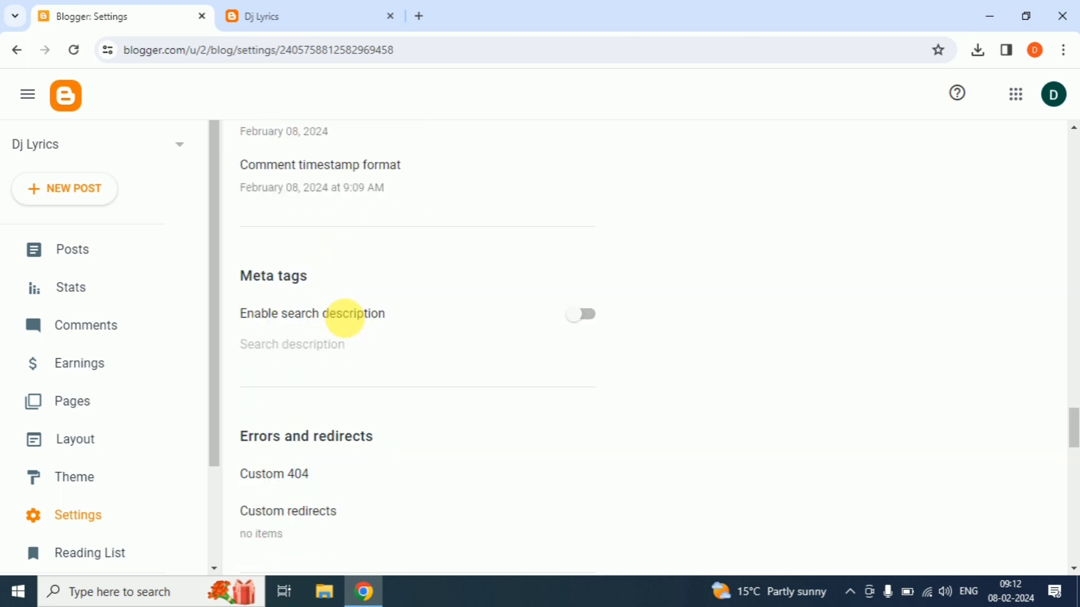
pyautogui.scroll(-12, 346, 320)
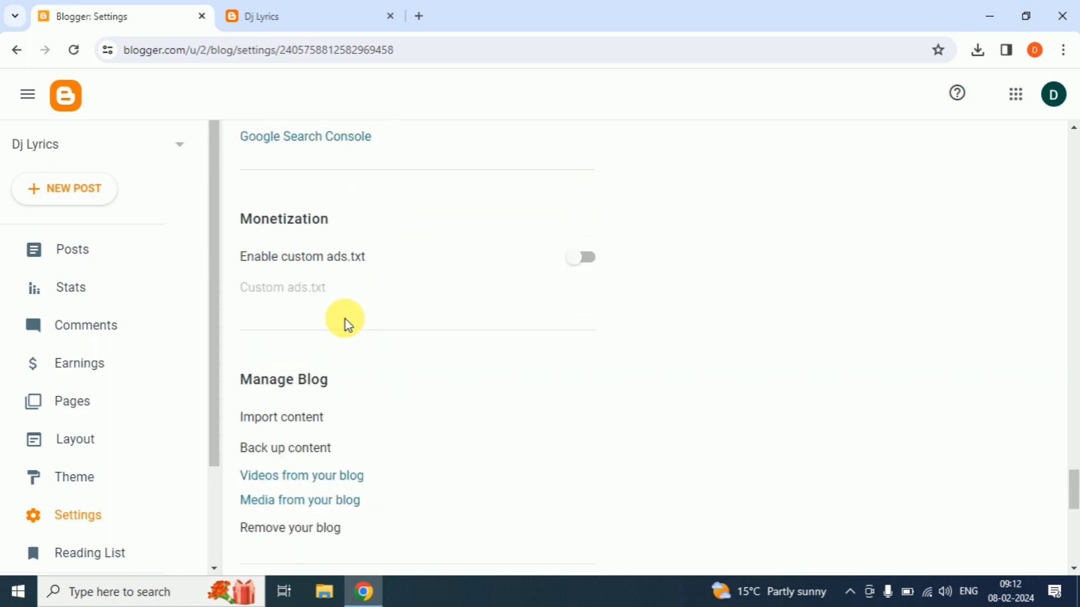
pyautogui.scroll(-3, 347, 325)
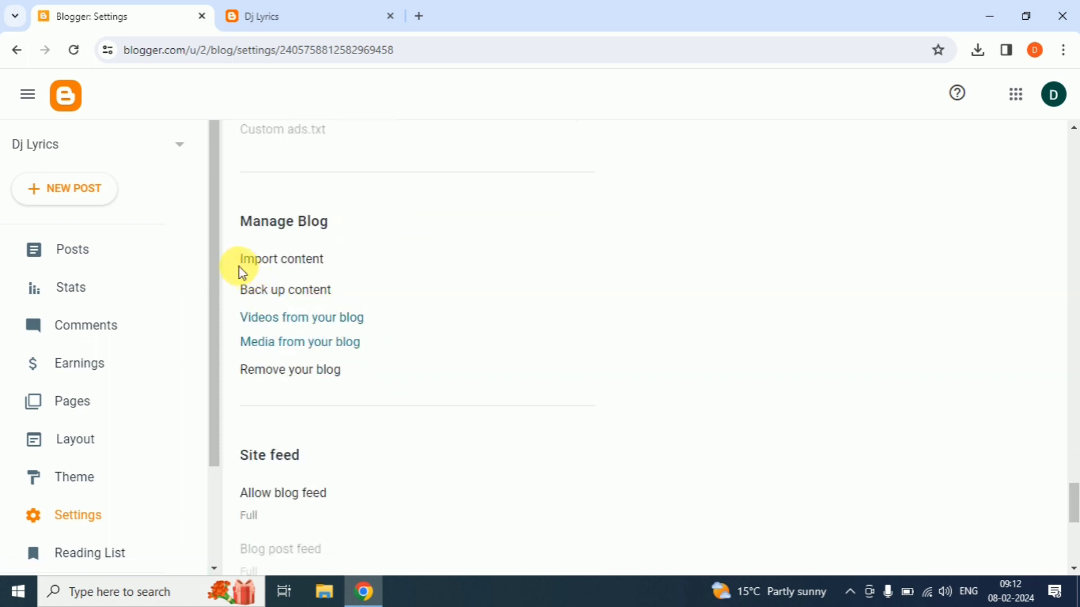
pyautogui.click(288, 259)
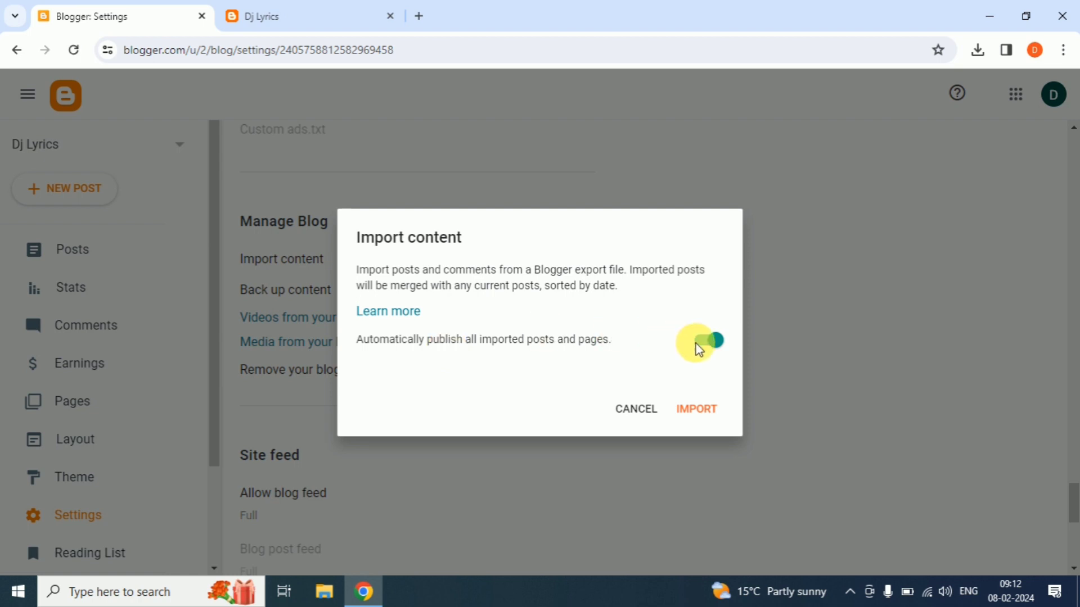
# Choose djlyrics.WordPress.2024-02-08 (1) from Downloads as the import file.
pyautogui.click(700, 419)
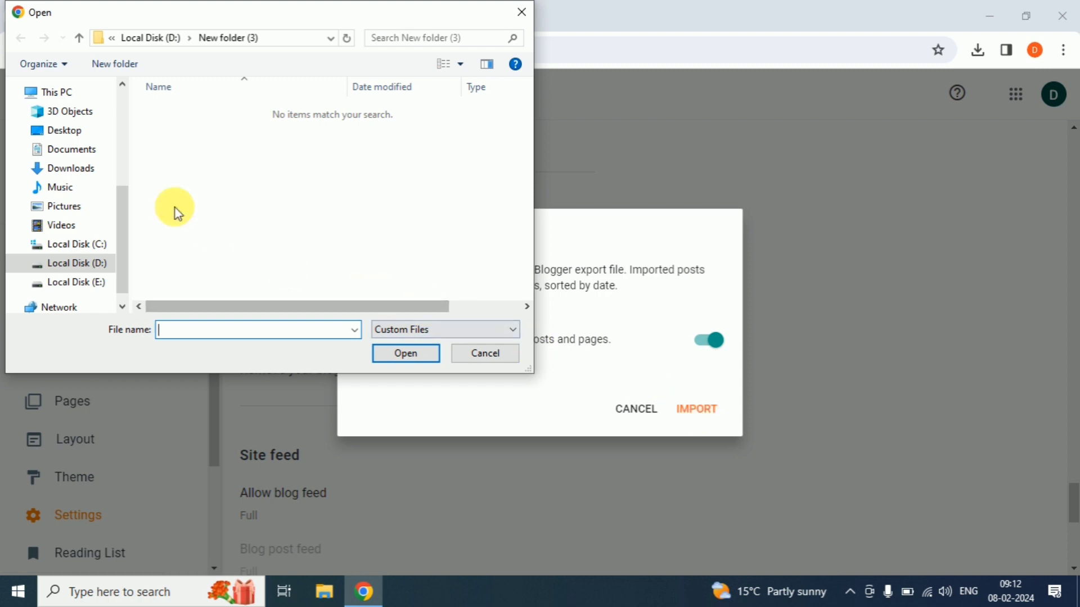
pyautogui.click(72, 170)
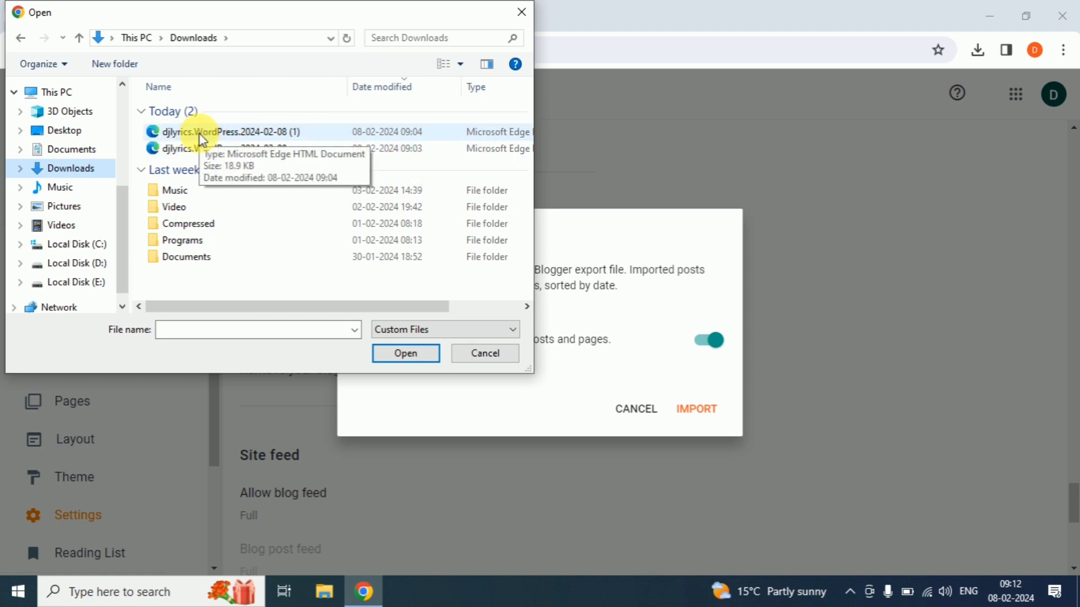
pyautogui.click(233, 134)
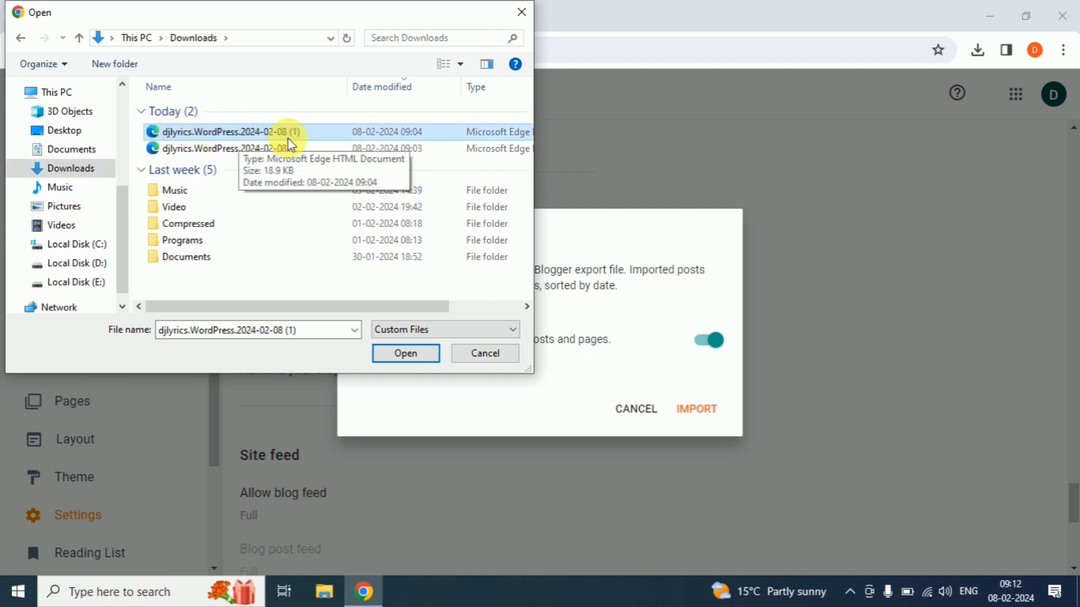
pyautogui.click(417, 361)
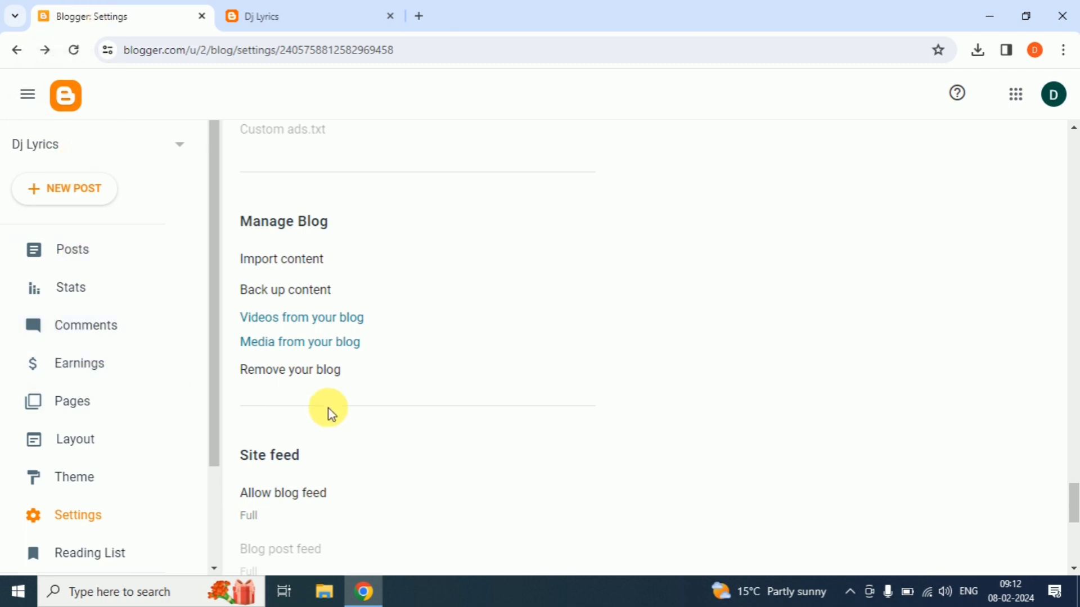
# Import djlyrics.WordPress.2024-02-08, then reload the live blog, which is still empty.
pyautogui.click(284, 259)
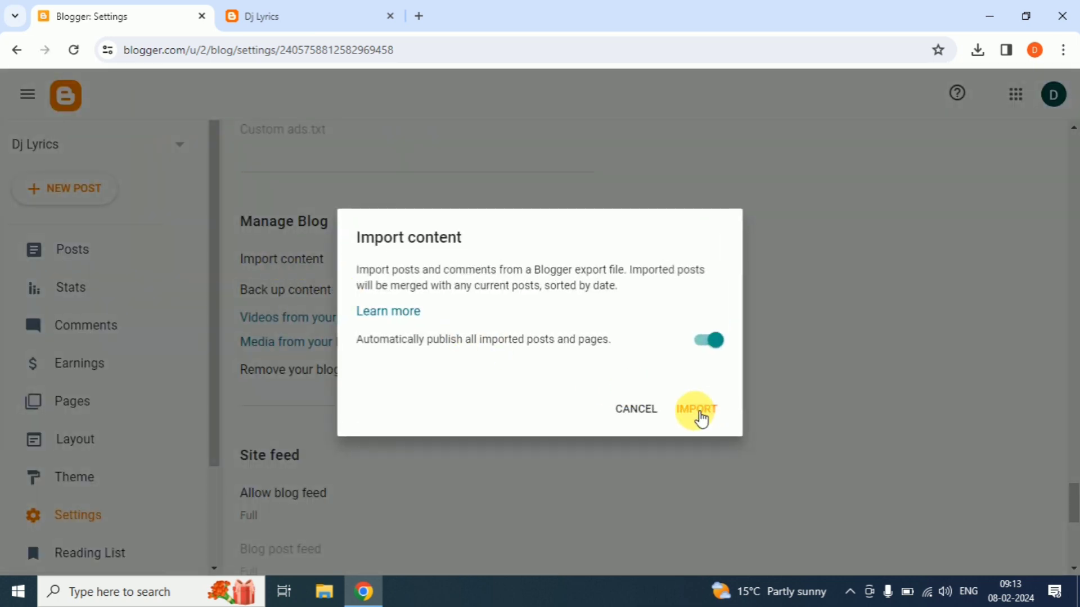
pyautogui.click(697, 409)
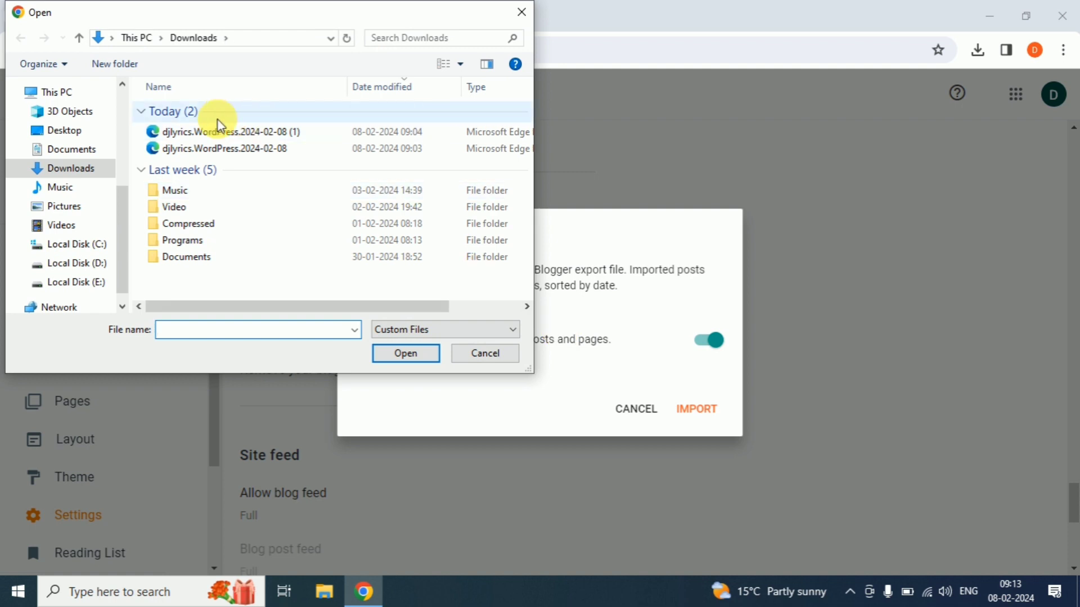
pyautogui.click(200, 151)
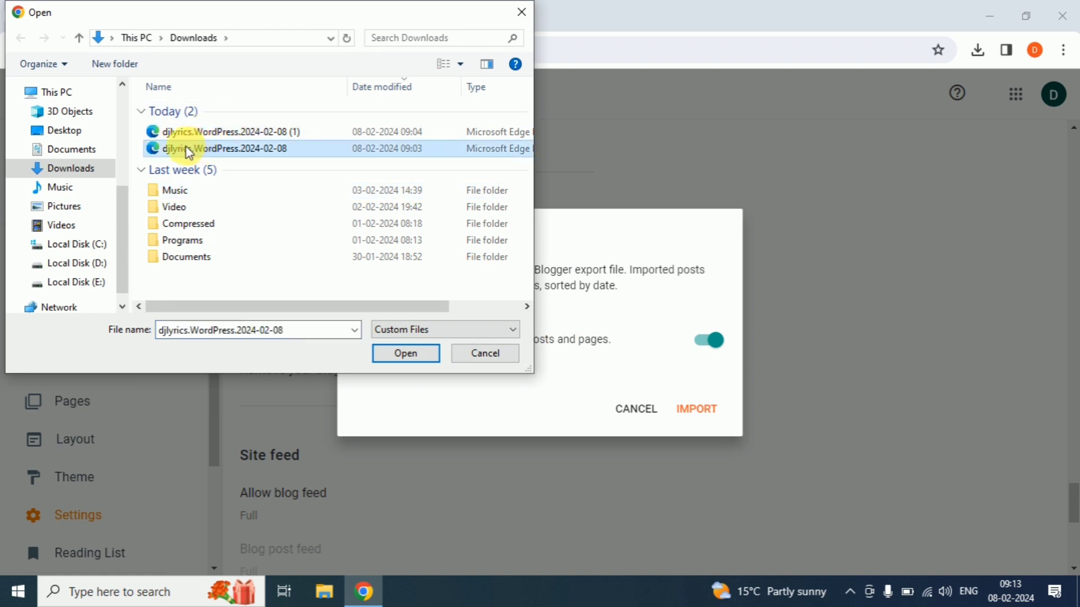
pyautogui.click(397, 356)
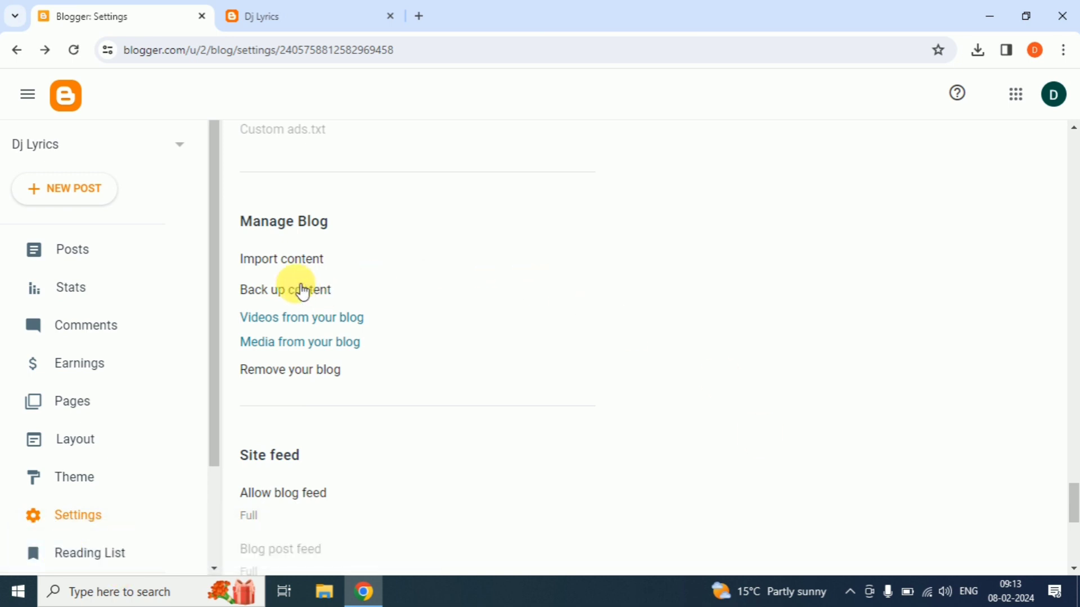
pyautogui.click(304, 6)
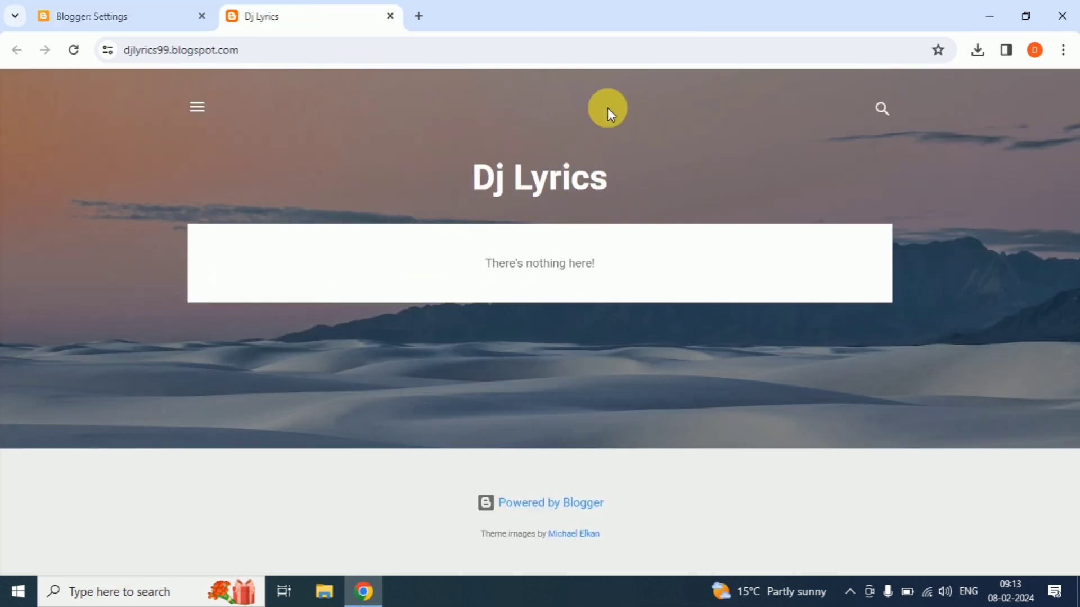
pyautogui.click(73, 51)
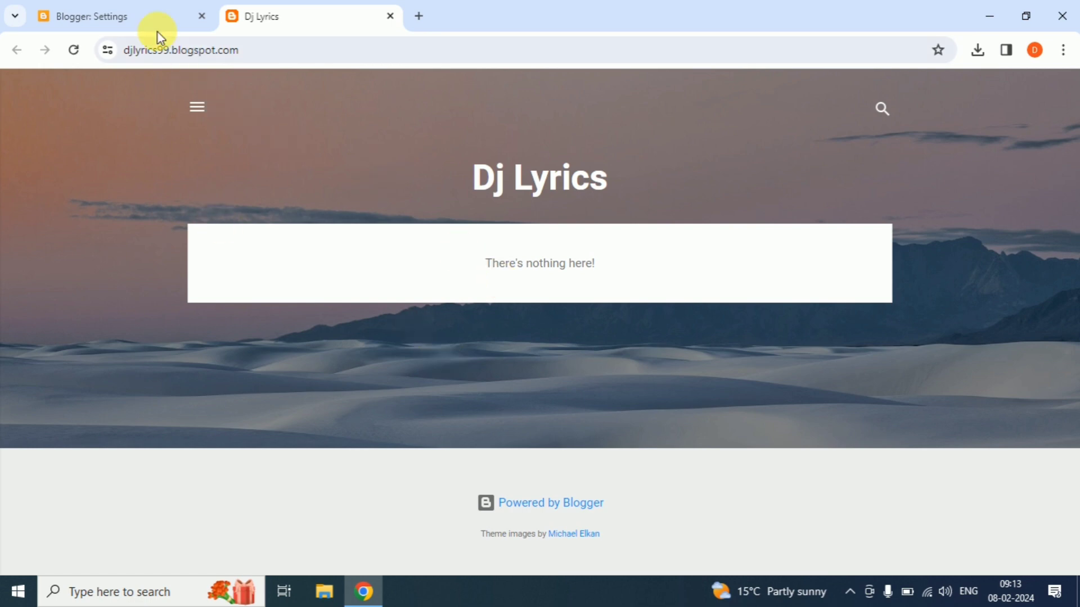
# Open the blog's Posts list and refresh it, finding no posts yet.
pyautogui.click(136, 12)
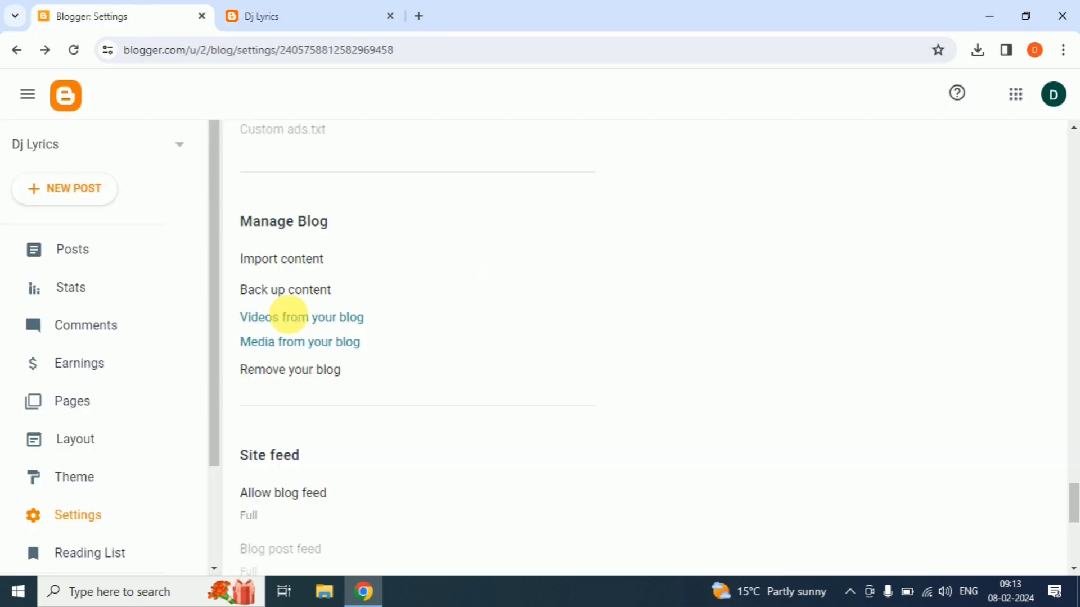
pyautogui.scroll(8, 315, 315)
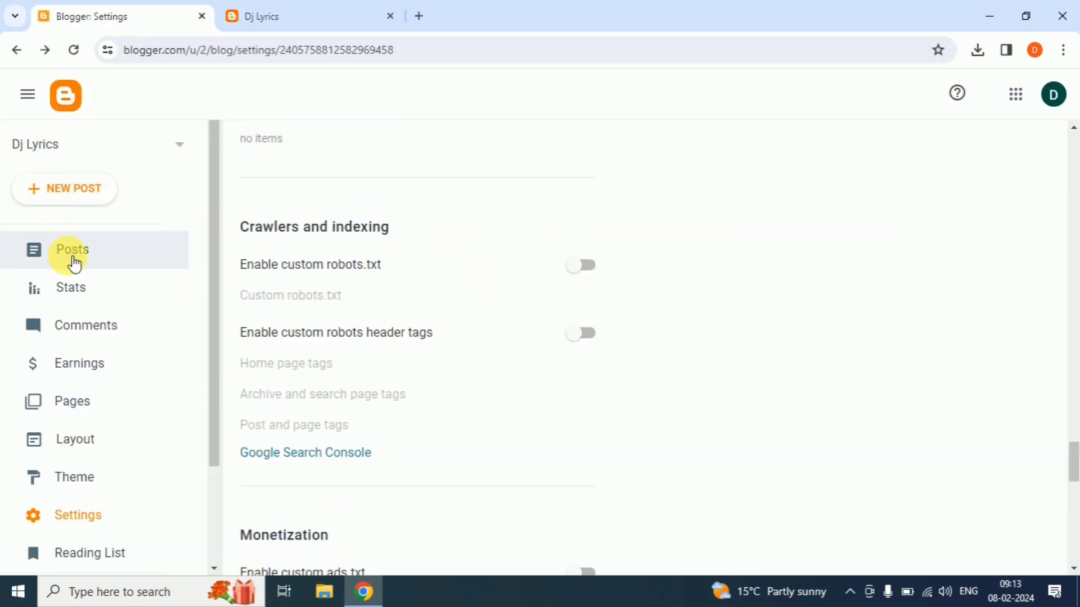
pyautogui.click(102, 265)
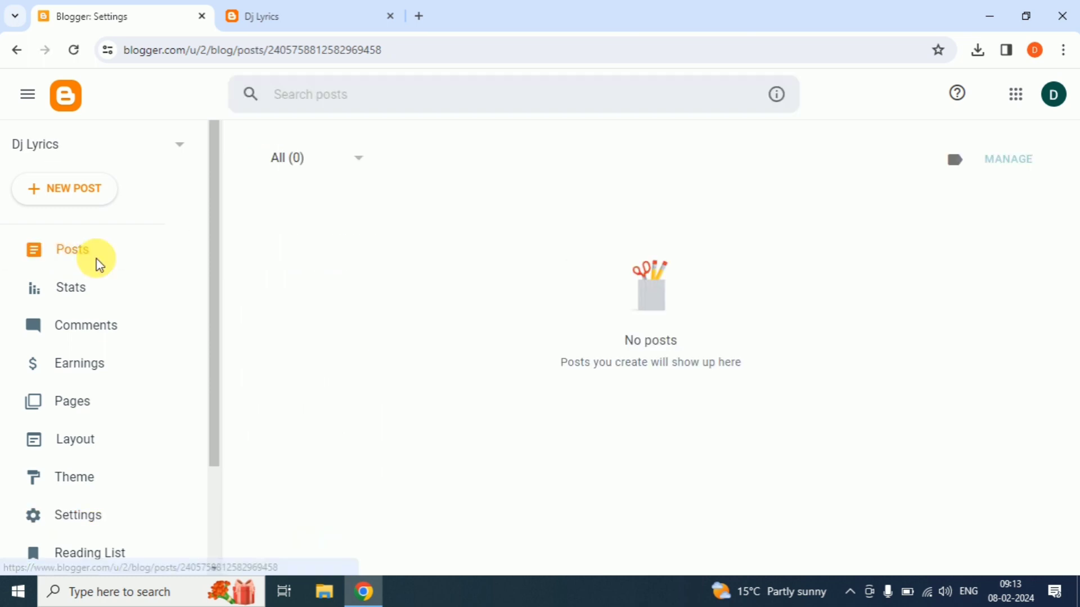
pyautogui.scroll(-2, 458, 313)
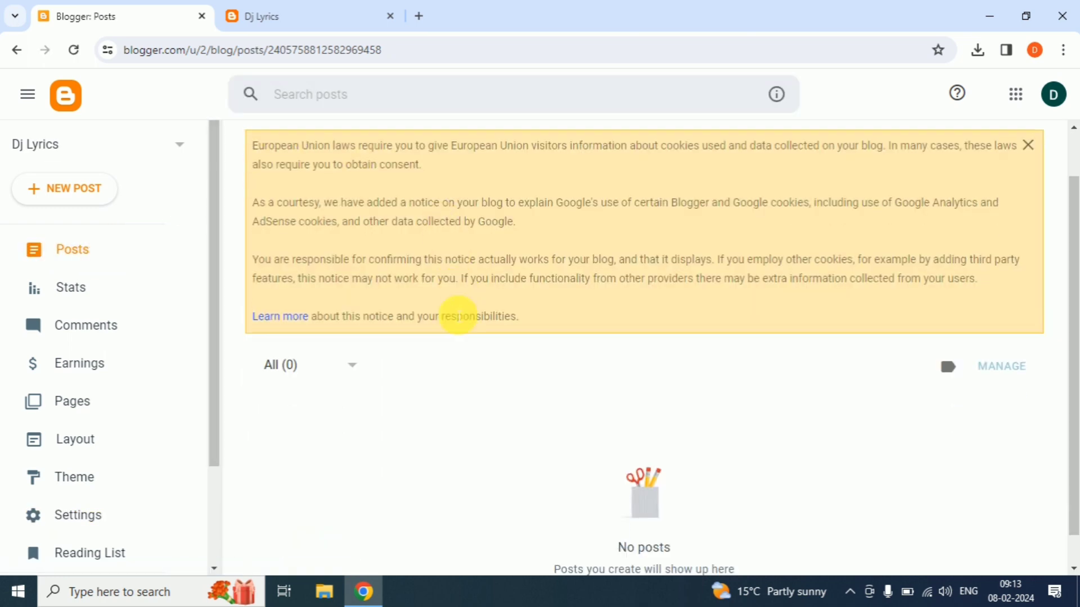
pyautogui.click(73, 51)
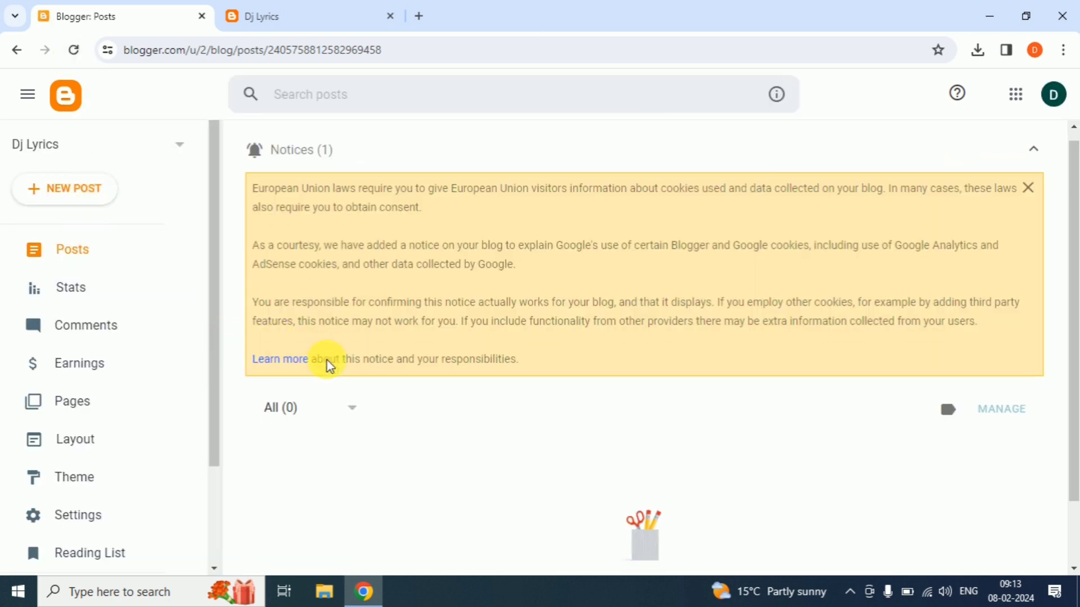
pyautogui.scroll(-2, 326, 360)
pyautogui.click(83, 272)
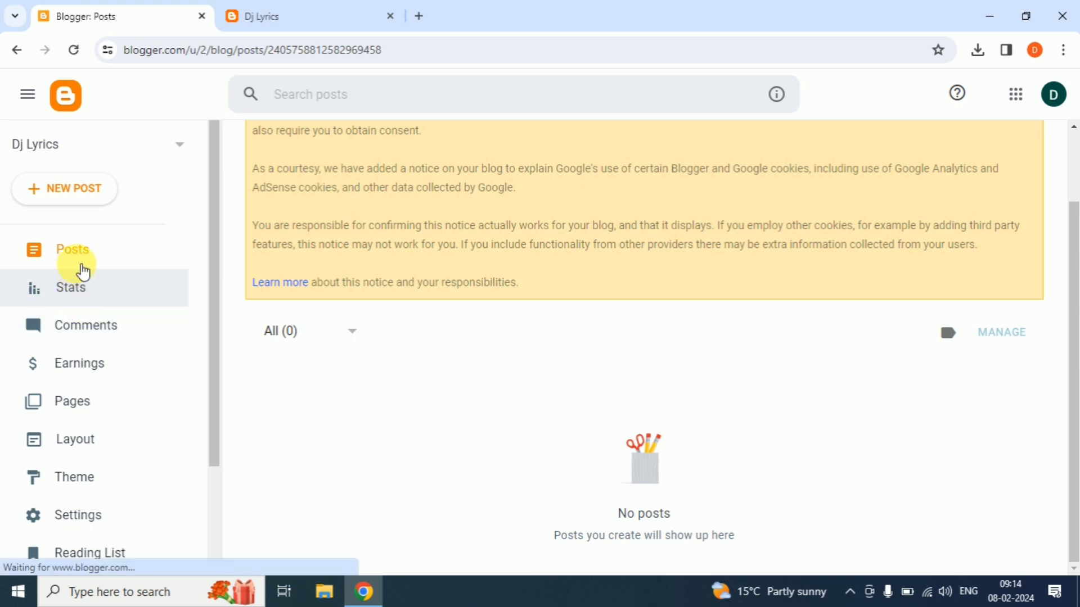
# Review the 5 published imported pages, then return to the Posts list.
pyautogui.click(96, 407)
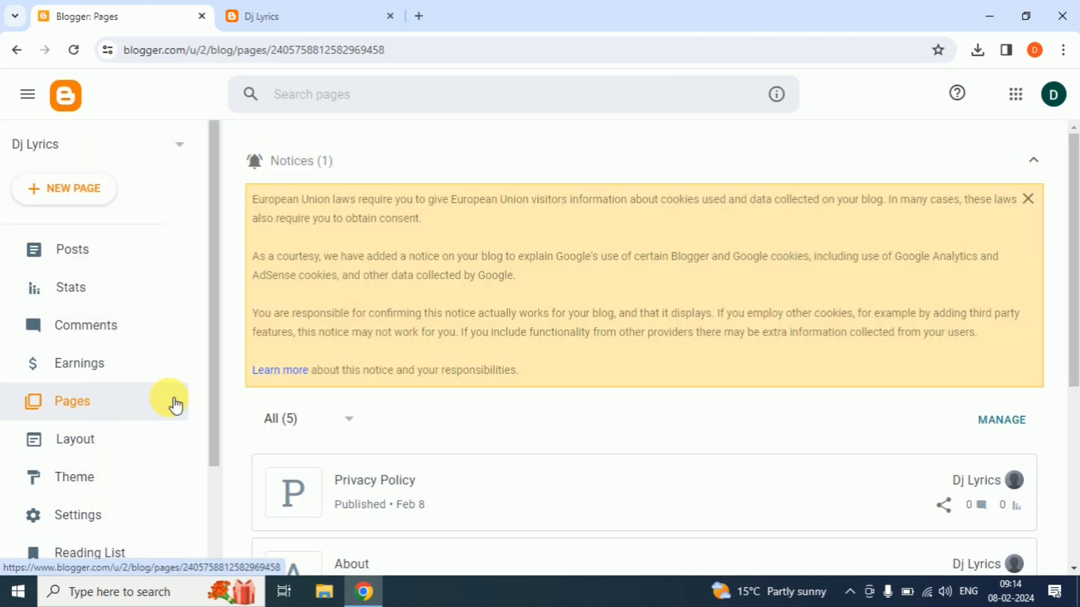
pyautogui.scroll(-5, 299, 489)
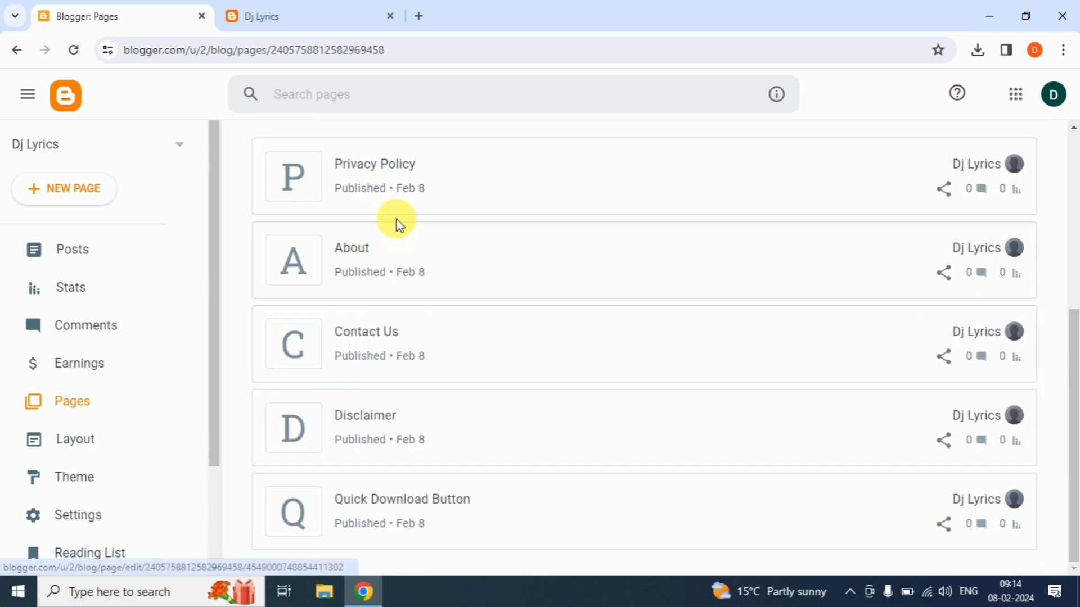
pyautogui.scroll(1, 361, 396)
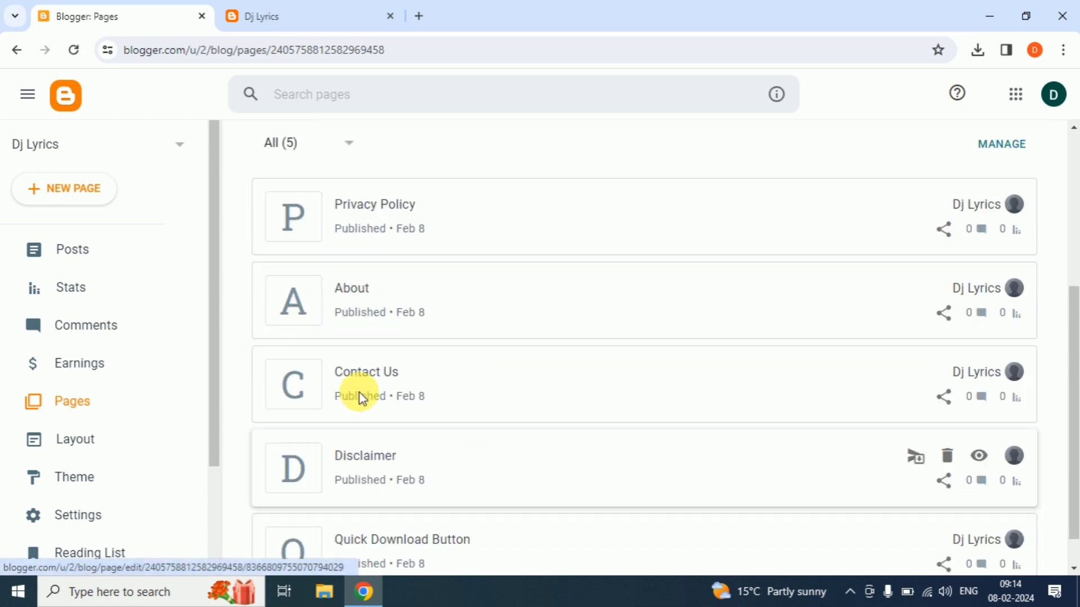
pyautogui.scroll(3, 360, 393)
pyautogui.scroll(-1, 359, 391)
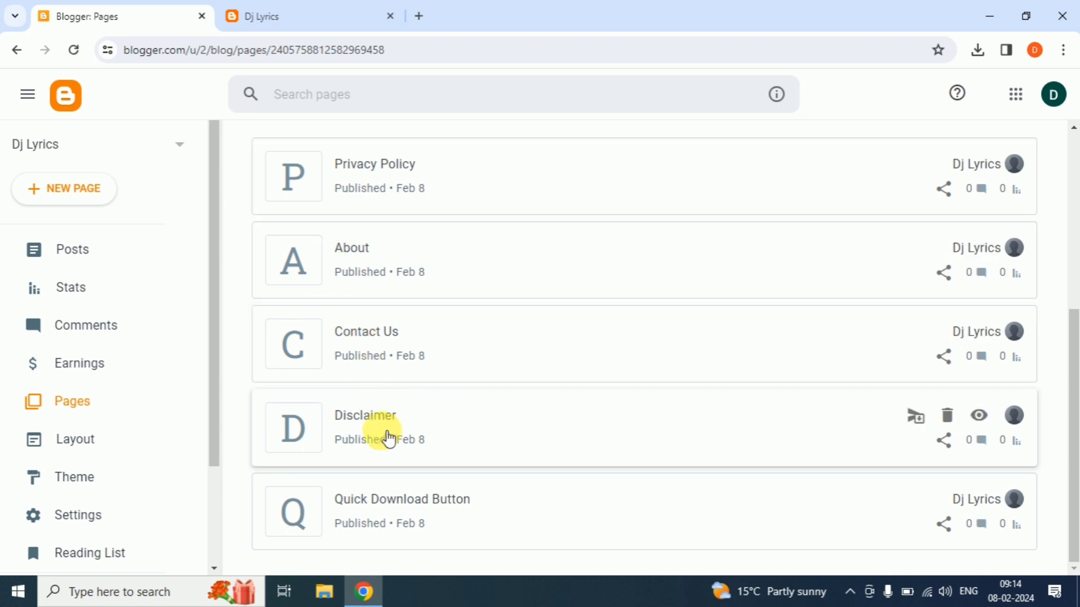
pyautogui.scroll(3, 399, 492)
pyautogui.scroll(3, 400, 495)
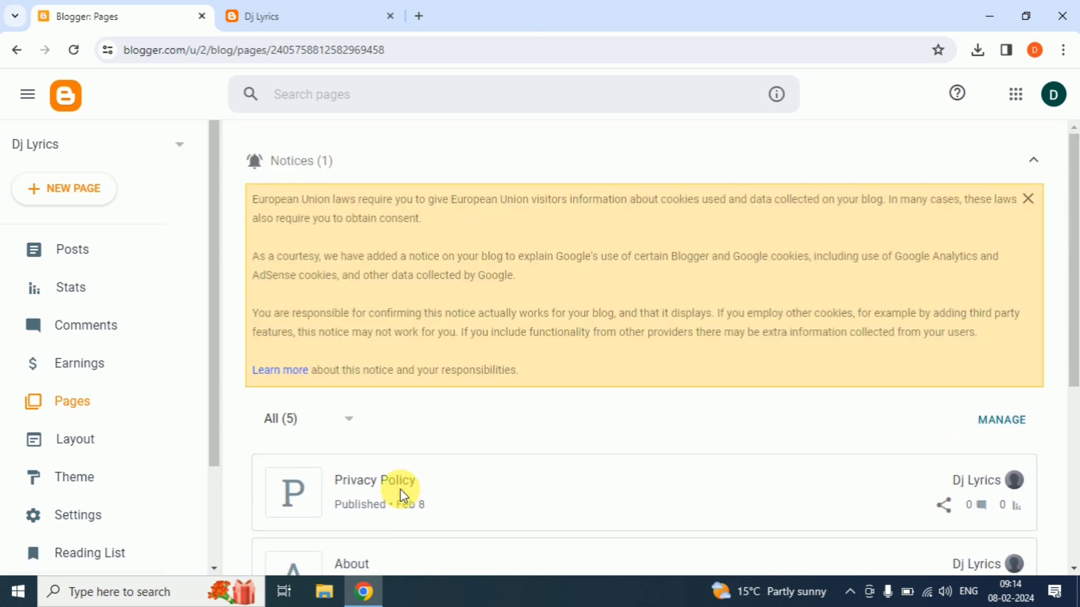
pyautogui.click(80, 257)
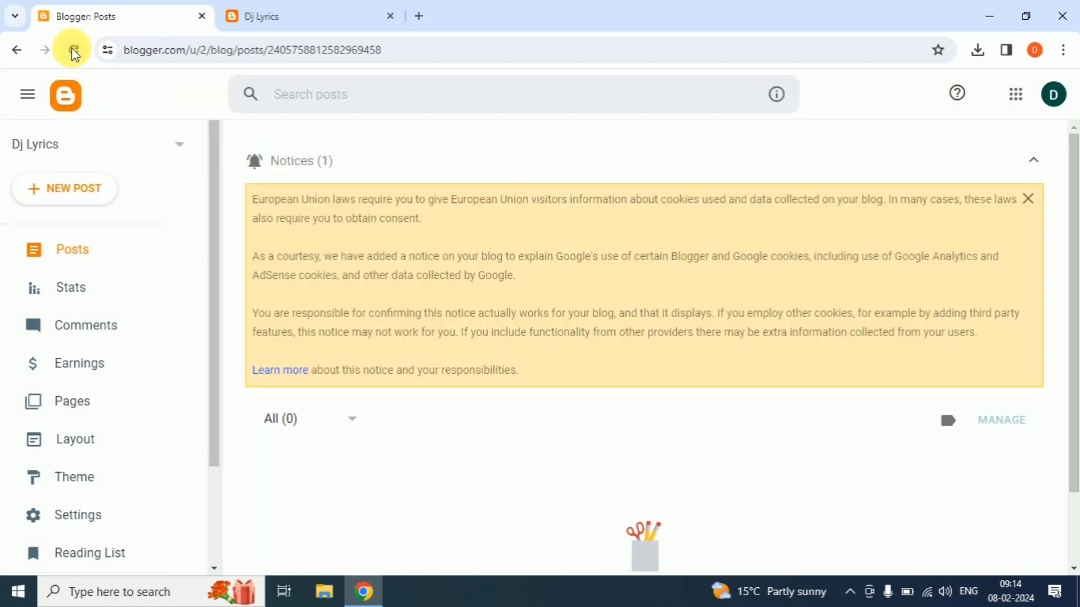
# Reload the Posts dashboard so the imported posts show as published.
pyautogui.click(73, 52)
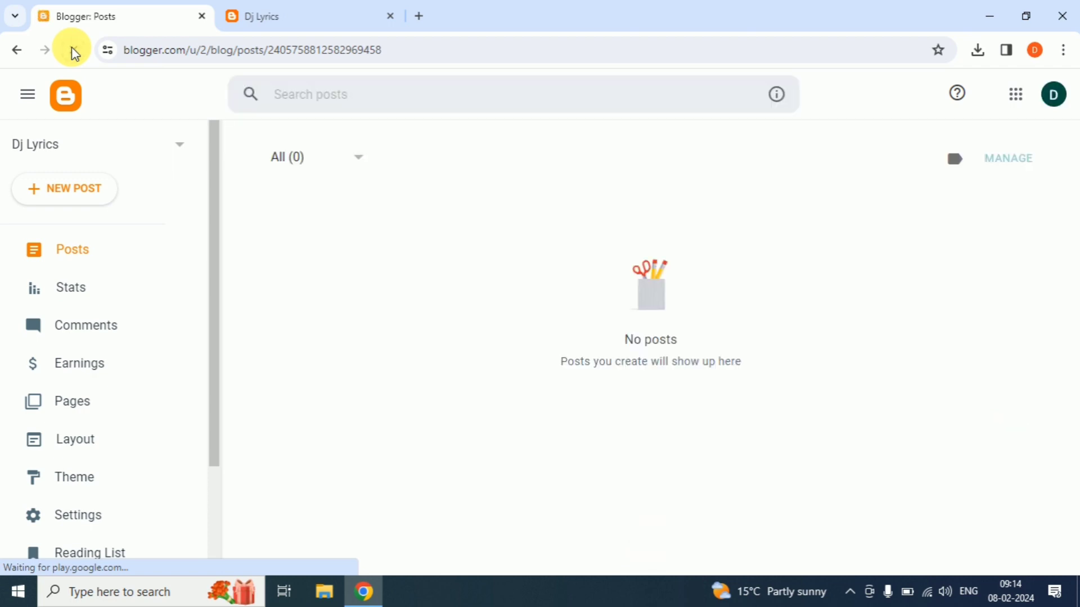
pyautogui.scroll(-1, 631, 414)
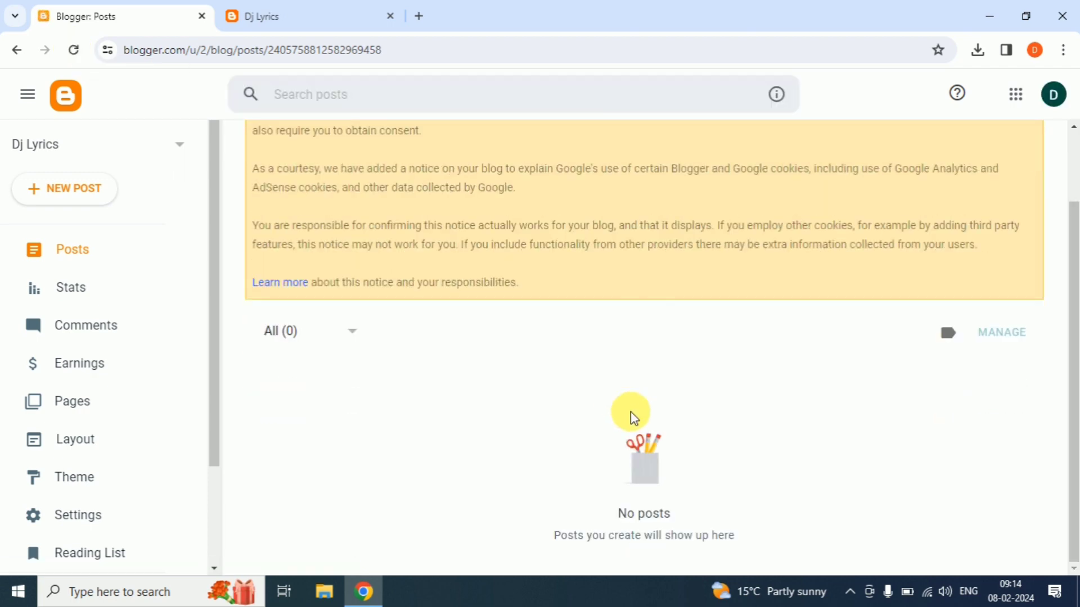
pyautogui.scroll(1, 631, 415)
pyautogui.scroll(-1, 631, 417)
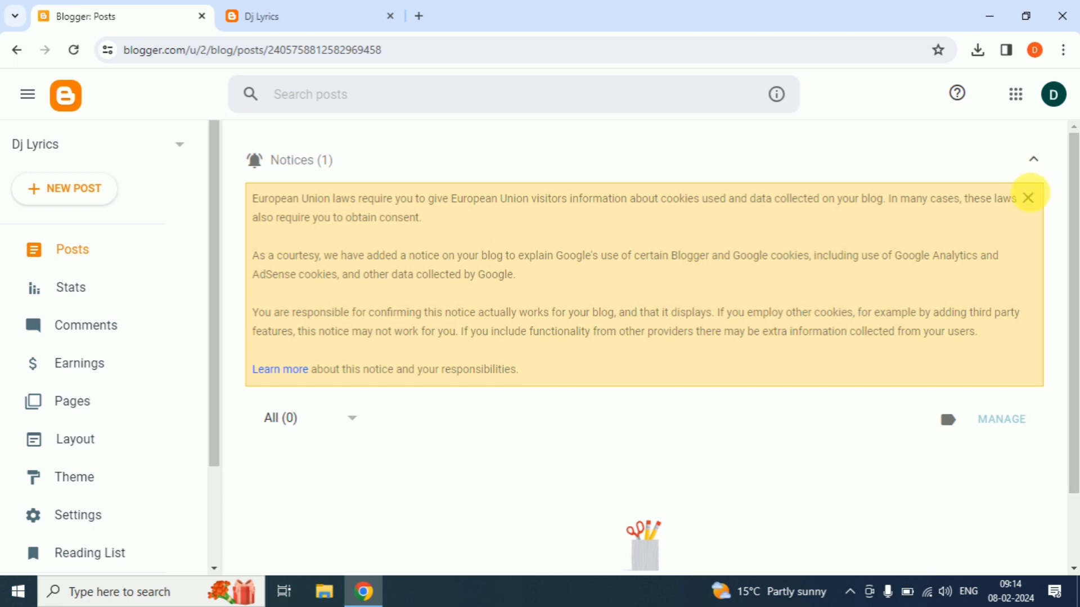
# Dismiss the cookie notice and scroll through the 249 published posts.
pyautogui.click(1028, 198)
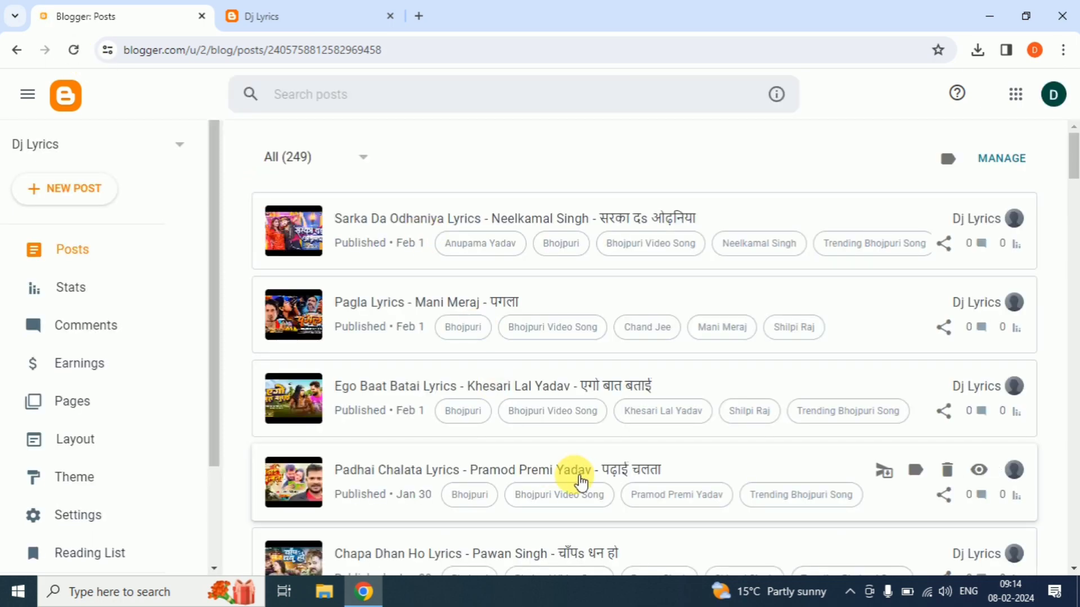
pyautogui.scroll(-4, 582, 481)
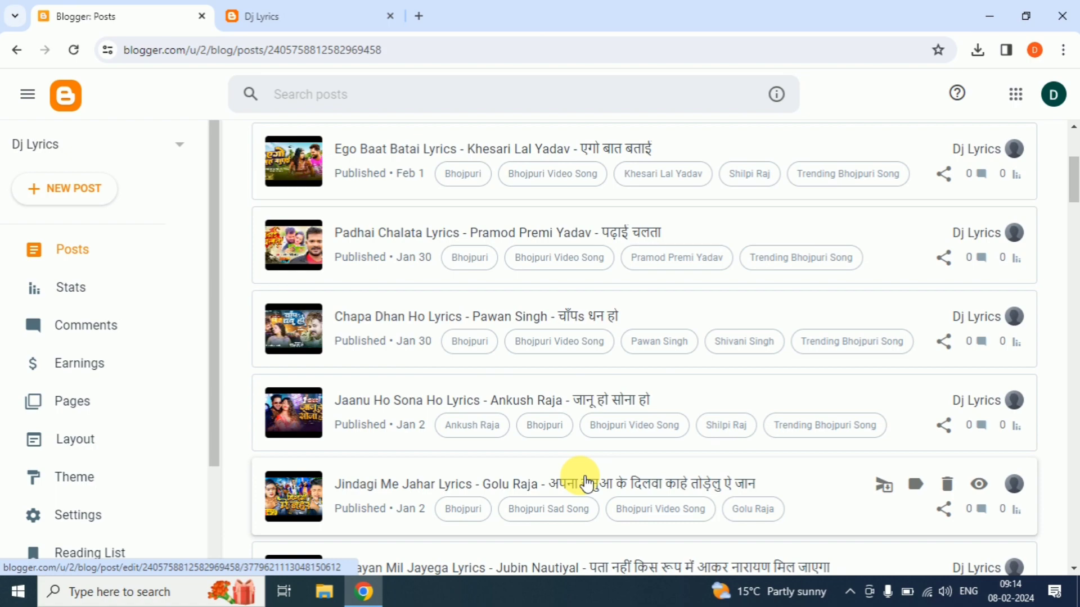
pyautogui.scroll(-18, 579, 476)
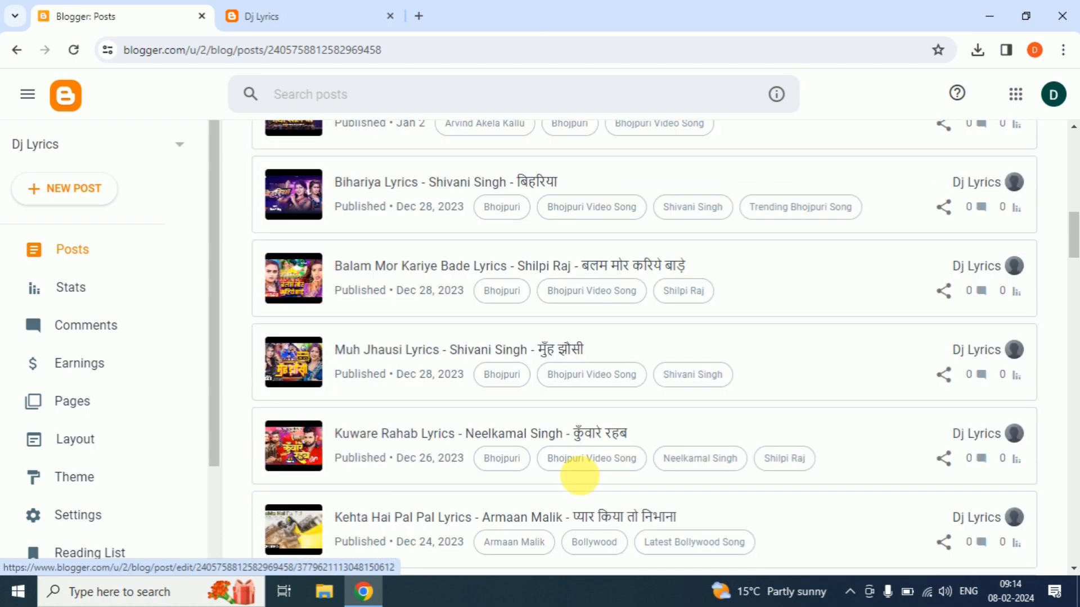
pyautogui.scroll(-8, 579, 476)
pyautogui.scroll(19, 582, 478)
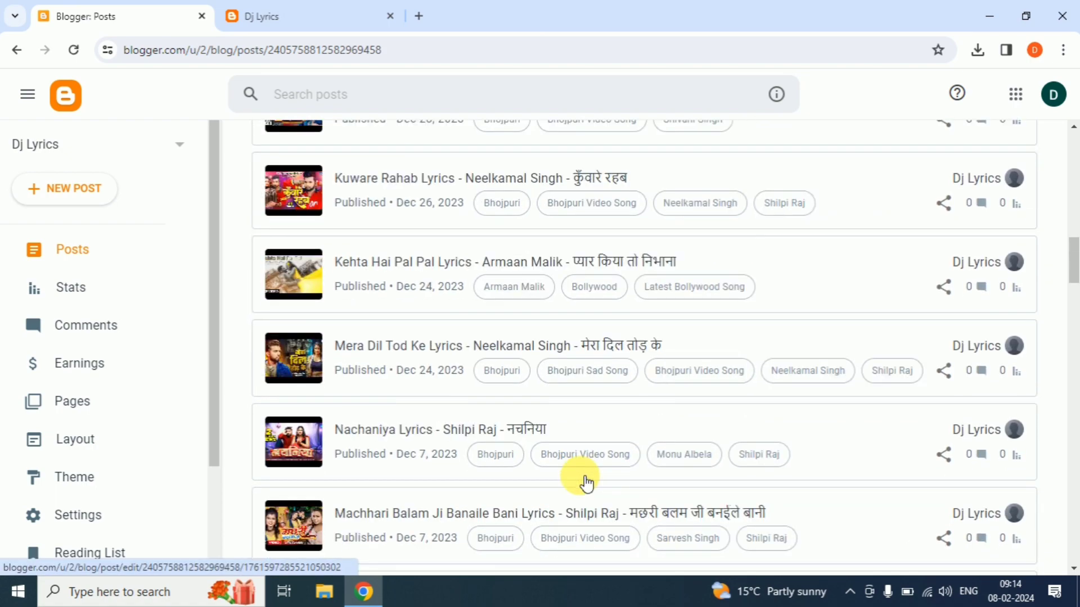
pyautogui.scroll(10, 582, 478)
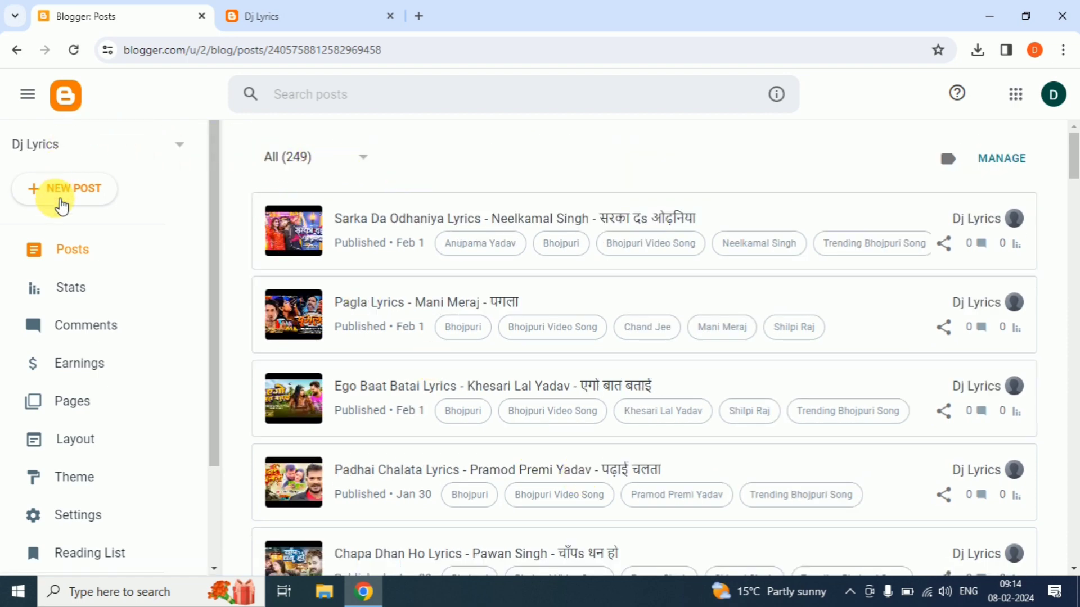
# Reload the Posts list twice and scroll down through the 249 published posts.
pyautogui.click(73, 55)
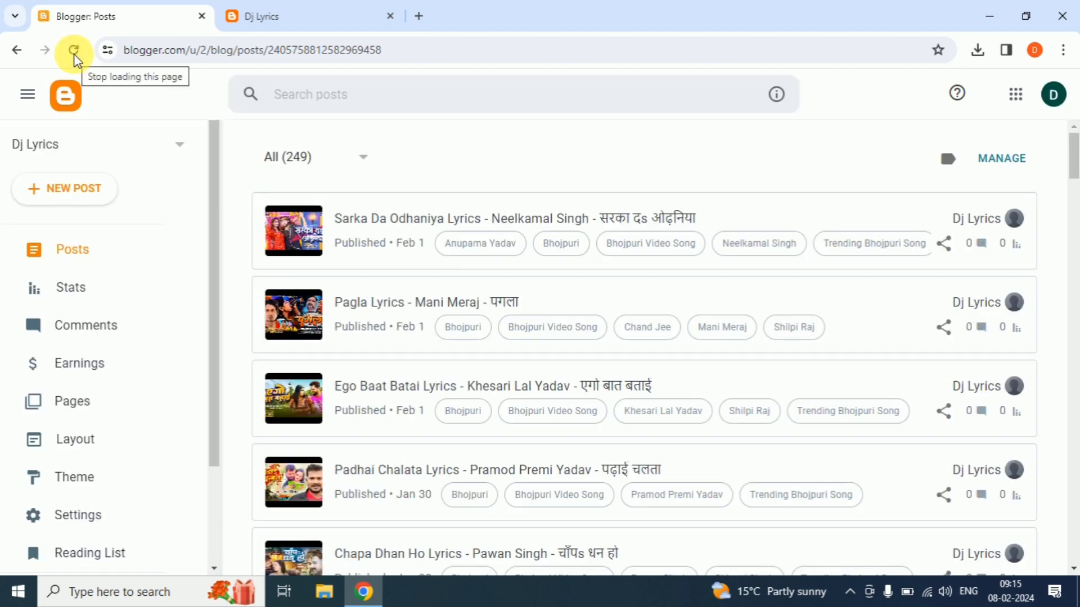
pyautogui.click(73, 53)
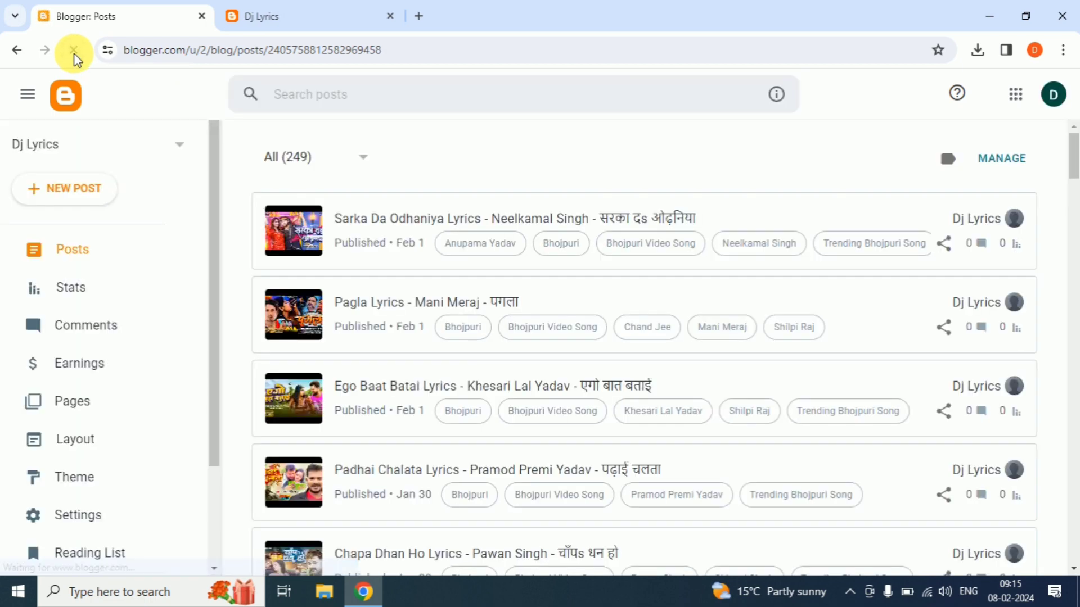
pyautogui.scroll(-3, 526, 345)
pyautogui.scroll(-20, 525, 344)
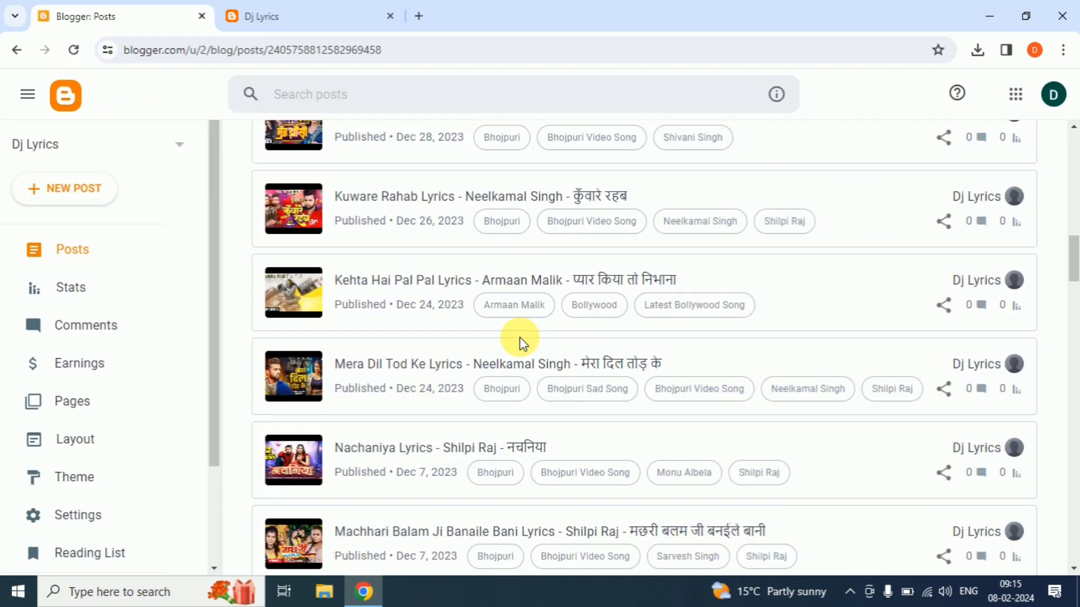
pyautogui.scroll(-20, 520, 336)
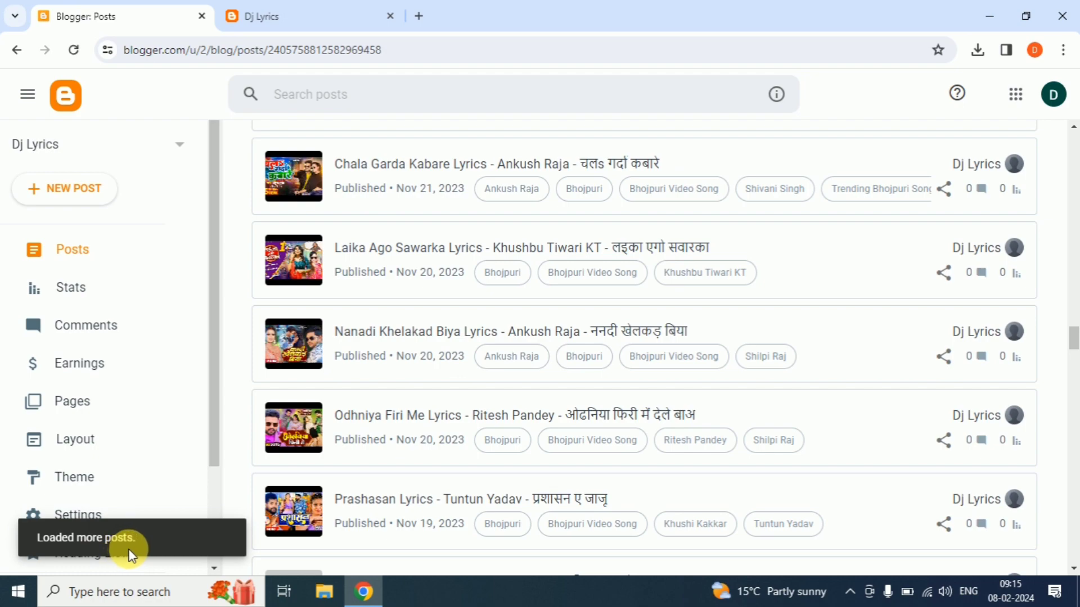
pyautogui.scroll(-4, 427, 470)
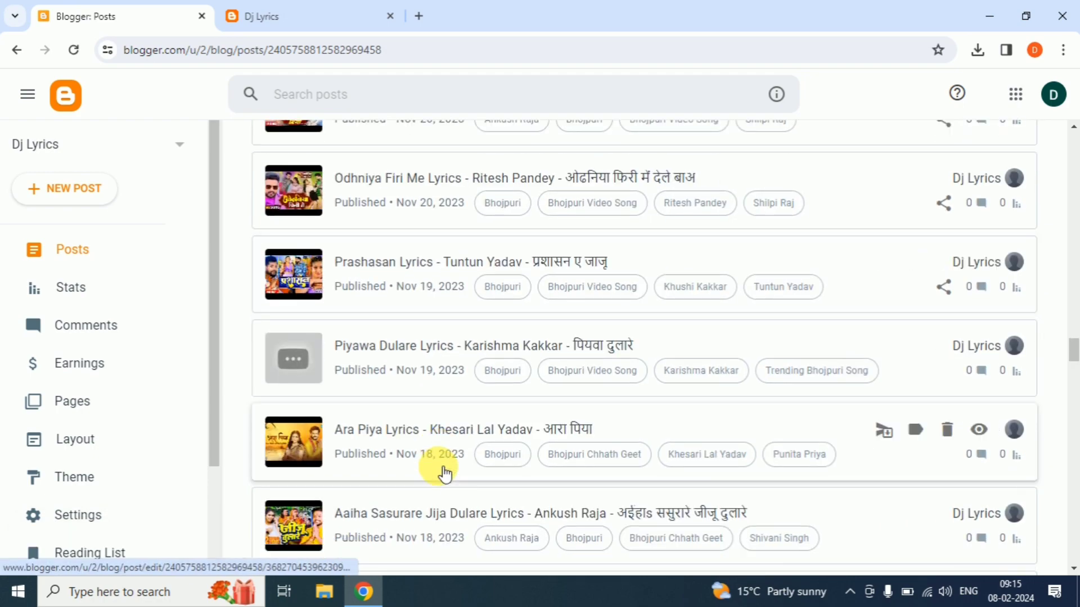
# Reload the list from the top, then view the live Dj Lyrics blog, still showing nothing.
pyautogui.scroll(10, 437, 468)
pyautogui.scroll(20, 437, 467)
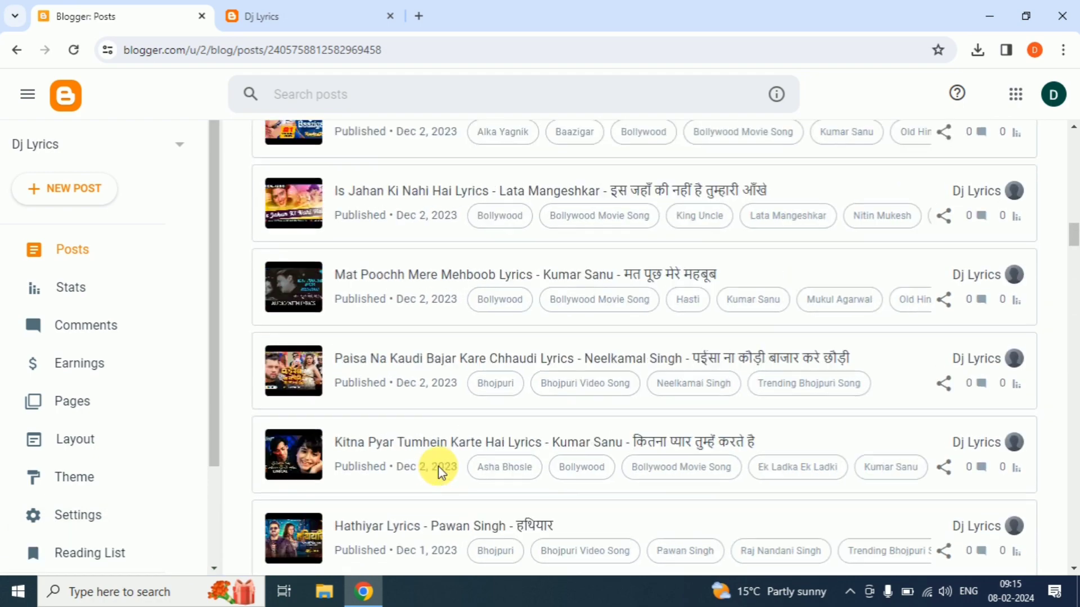
pyautogui.scroll(10, 438, 466)
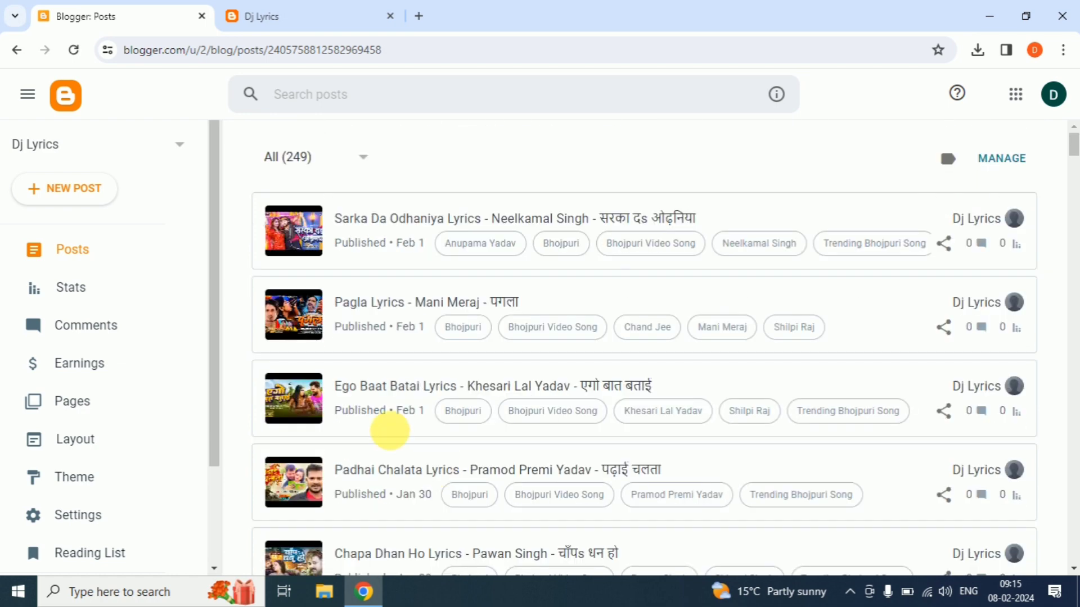
pyautogui.click(66, 57)
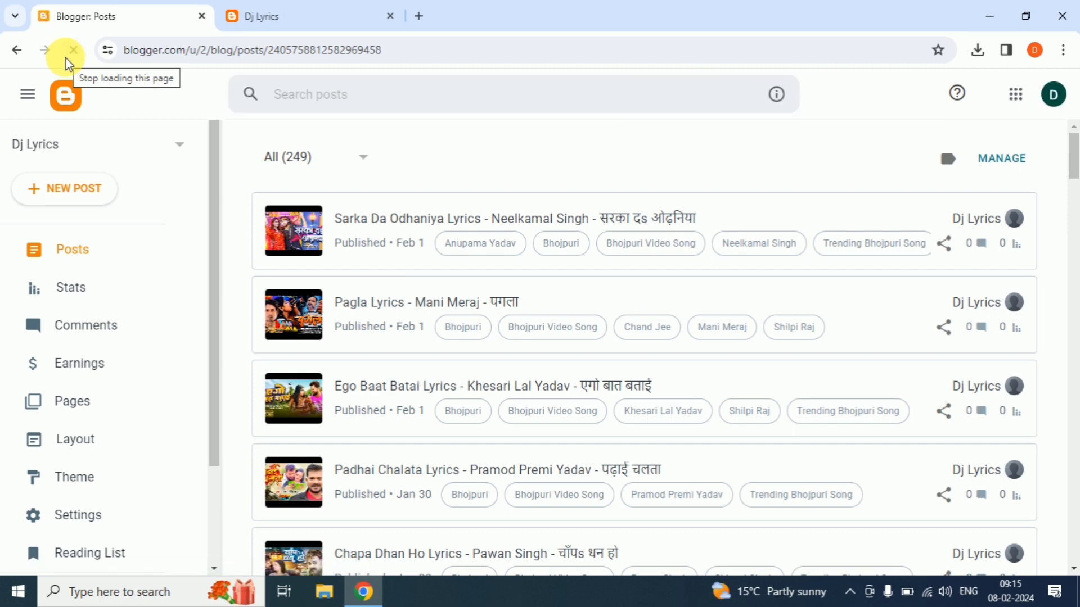
pyautogui.click(275, 8)
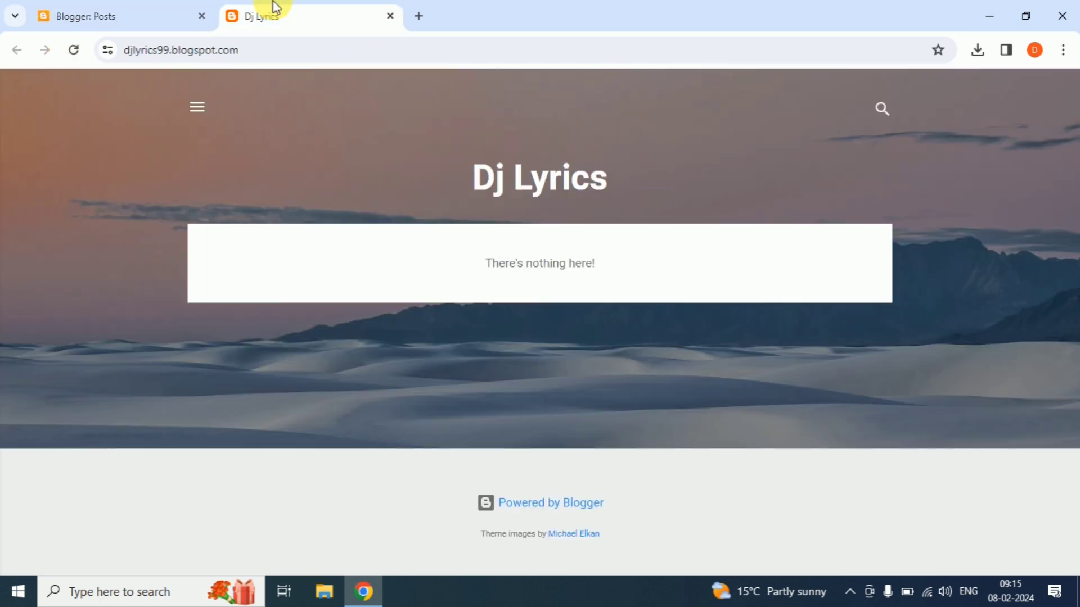
# Reload the live Dj Lyrics blog so posts like Sarka Da Odhaniya and Pagla appear.
pyautogui.click(73, 50)
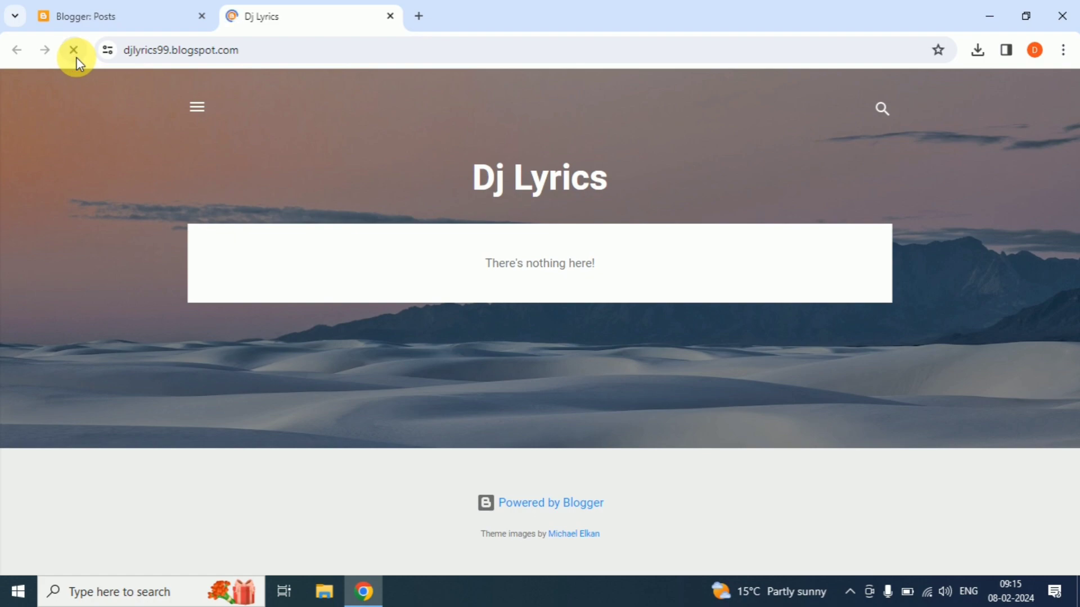
pyautogui.scroll(-20, 525, 308)
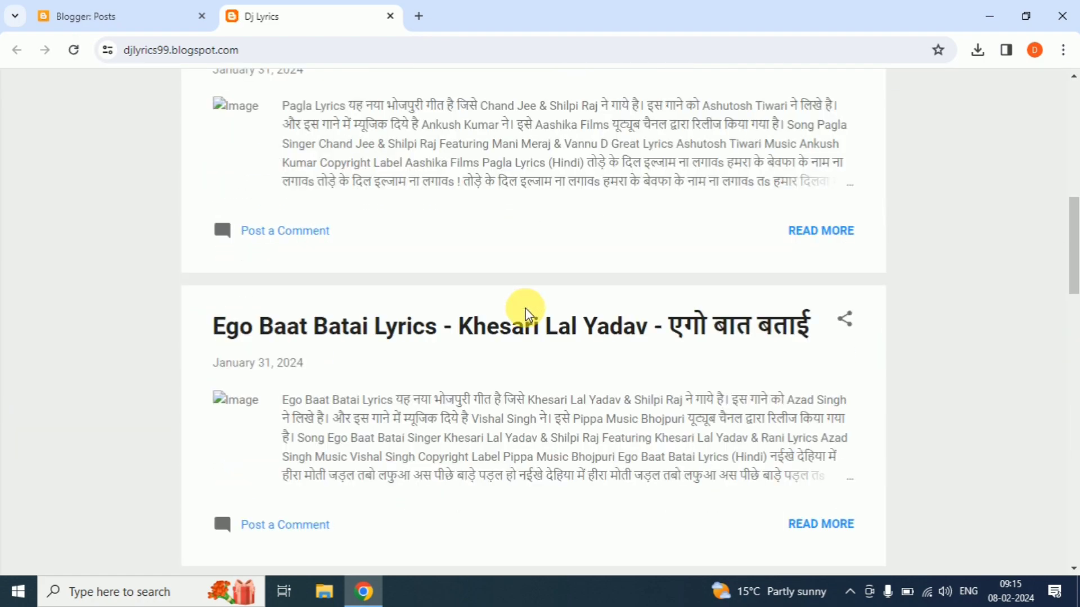
pyautogui.scroll(-10, 525, 308)
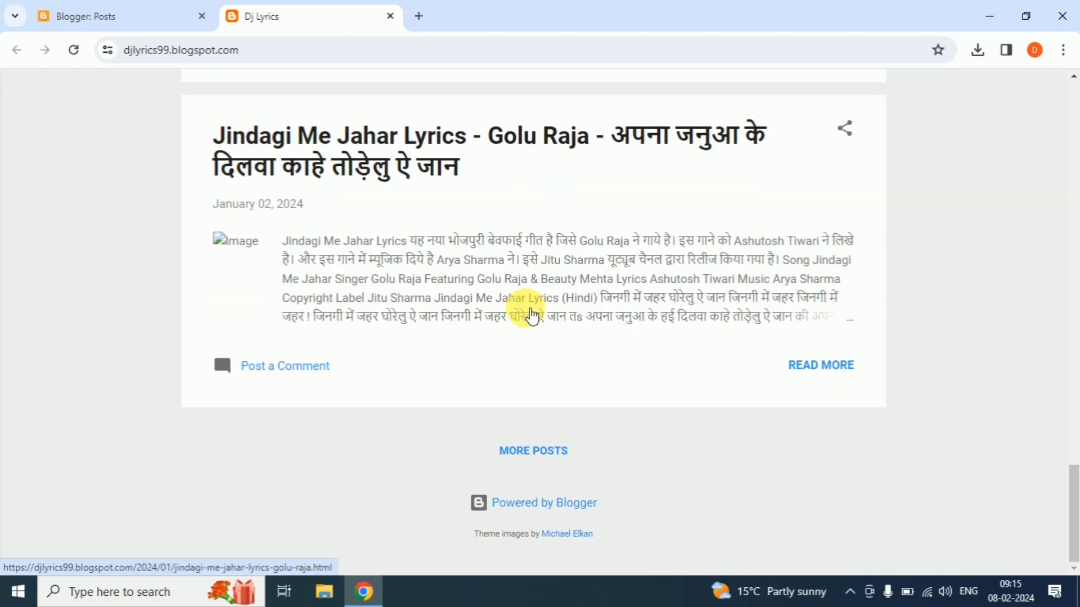
pyautogui.scroll(20, 527, 314)
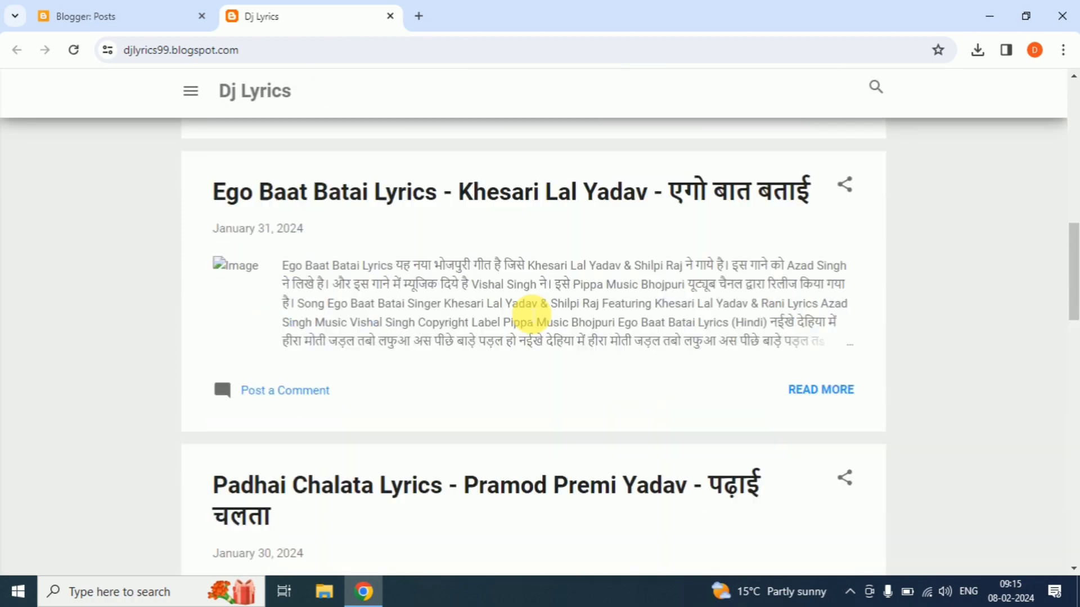
pyautogui.scroll(3, 525, 308)
pyautogui.scroll(-4, 525, 308)
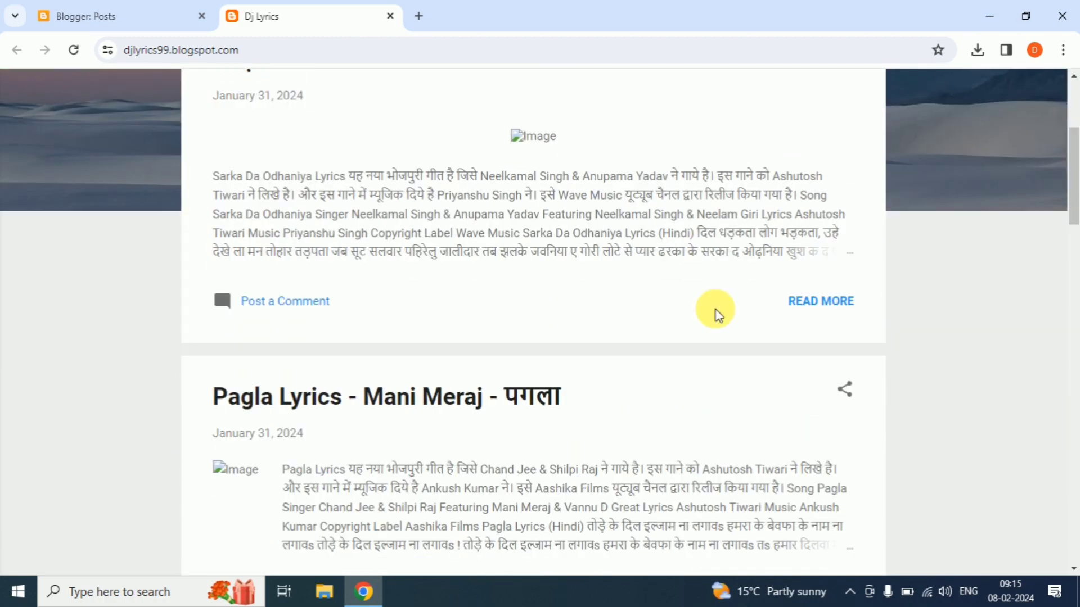
# Open and read the full Sarka Da Odhaniya Lyrics post.
pyautogui.click(830, 303)
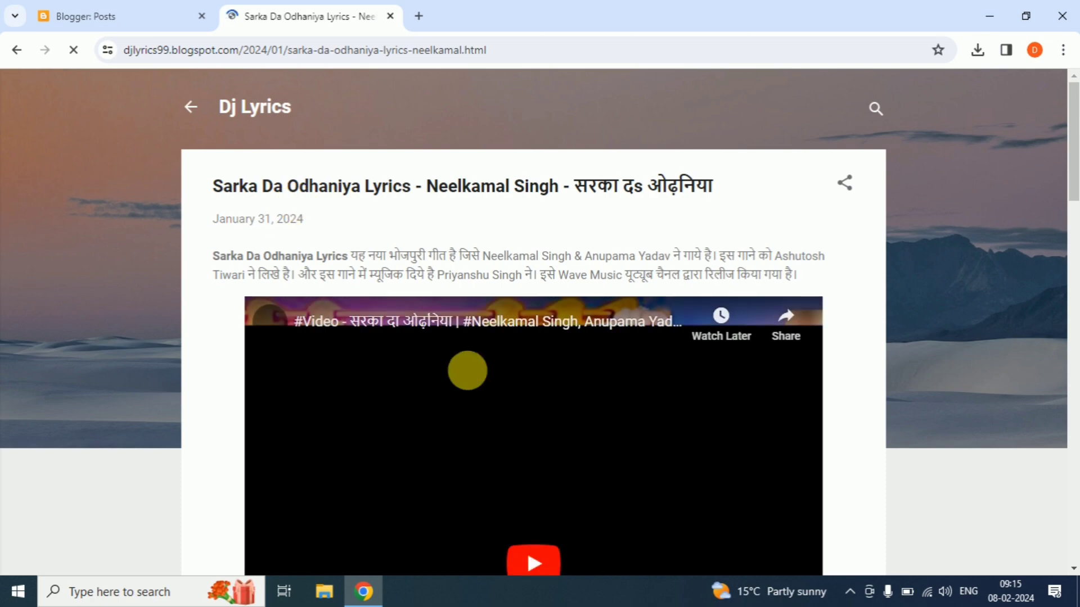
pyautogui.scroll(-5, 470, 373)
pyautogui.scroll(-10, 473, 376)
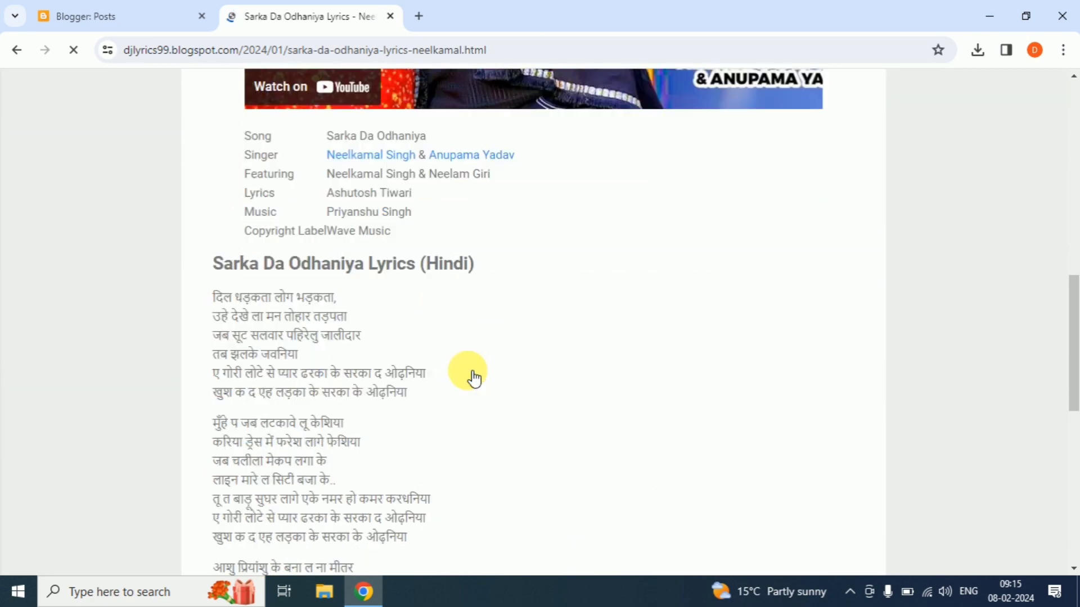
pyautogui.scroll(3, 437, 343)
pyautogui.scroll(3, 429, 431)
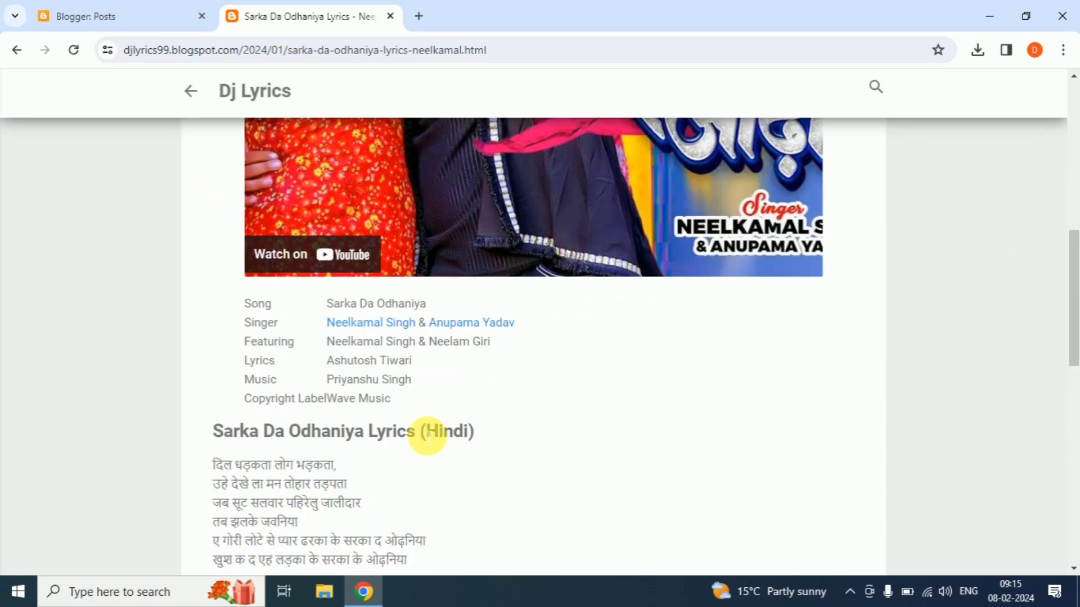
pyautogui.scroll(-14, 430, 441)
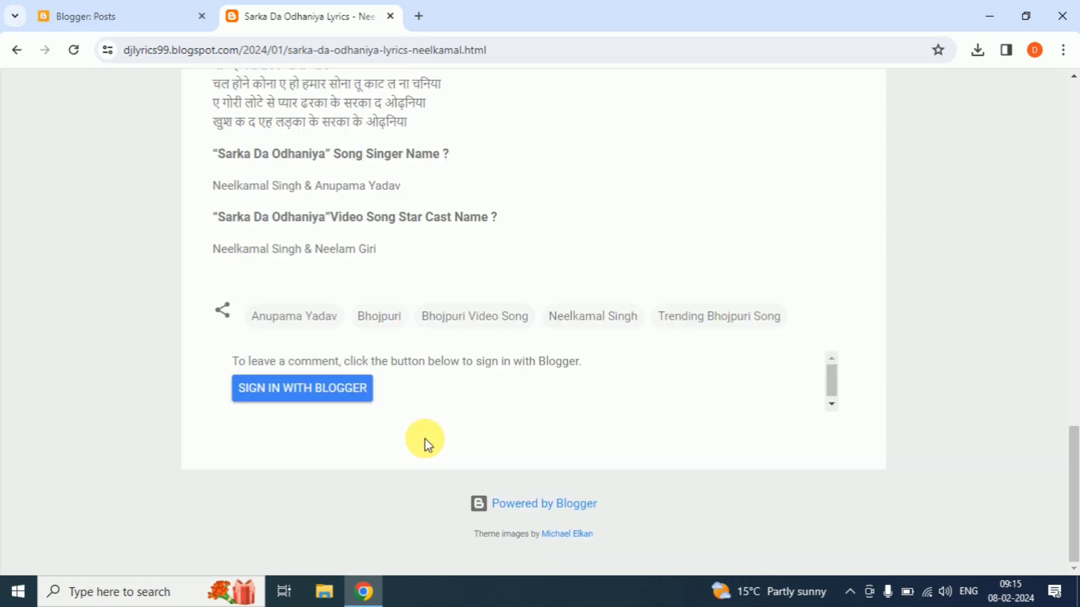
pyautogui.scroll(20, 424, 438)
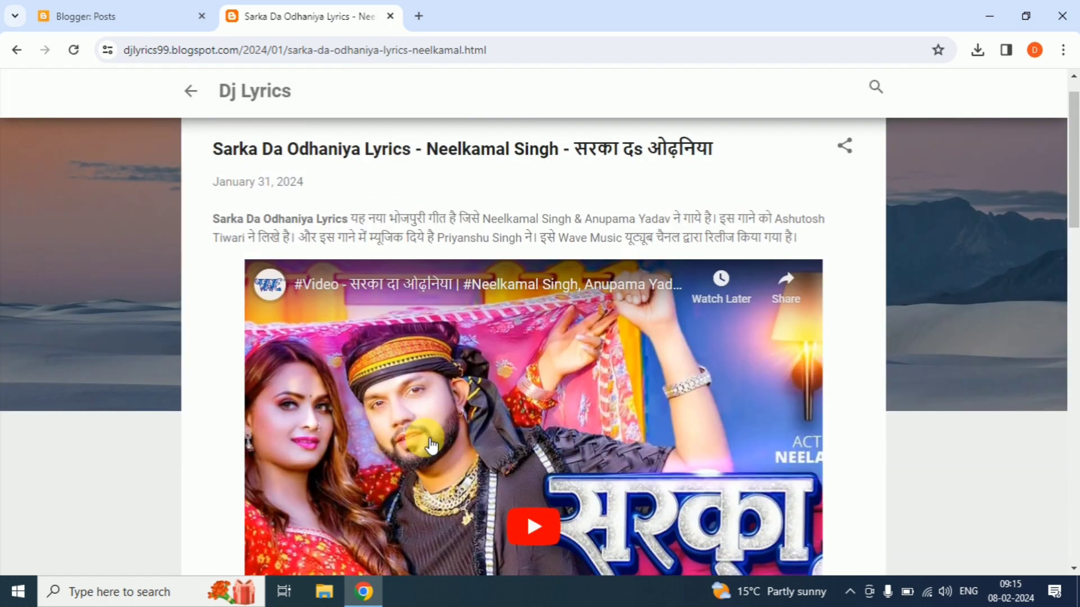
pyautogui.scroll(1, 431, 445)
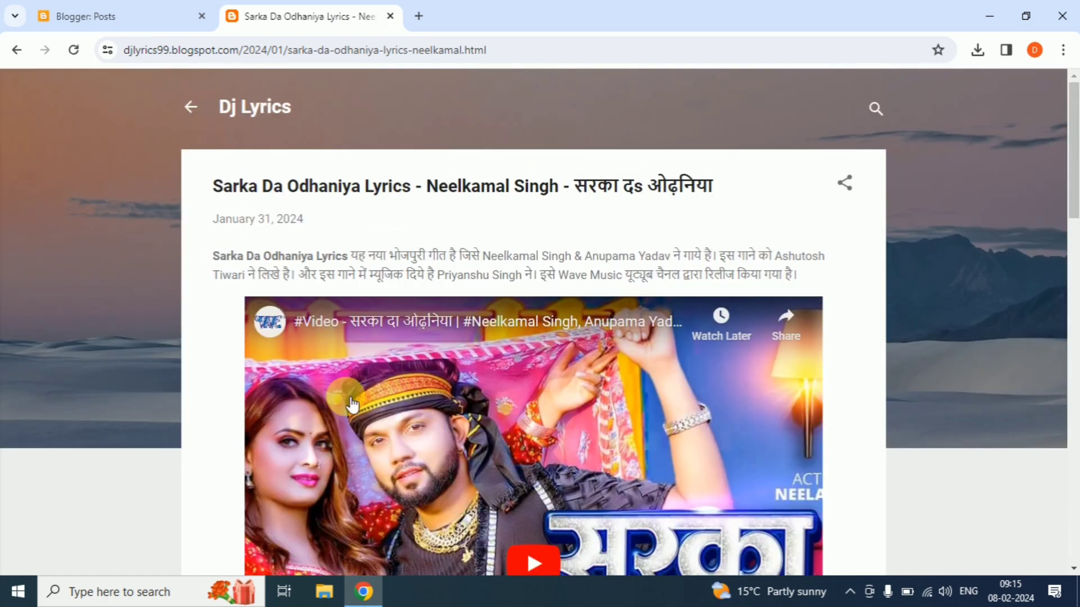
# Return to the Dj Lyrics home page and scroll through the imported posts.
pyautogui.click(285, 112)
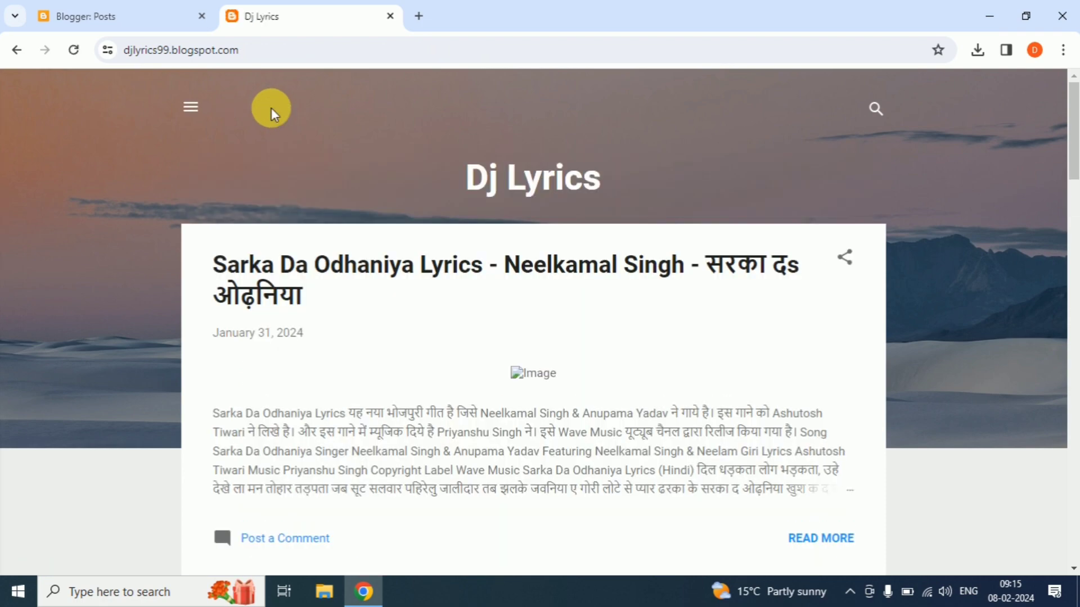
pyautogui.scroll(-20, 364, 243)
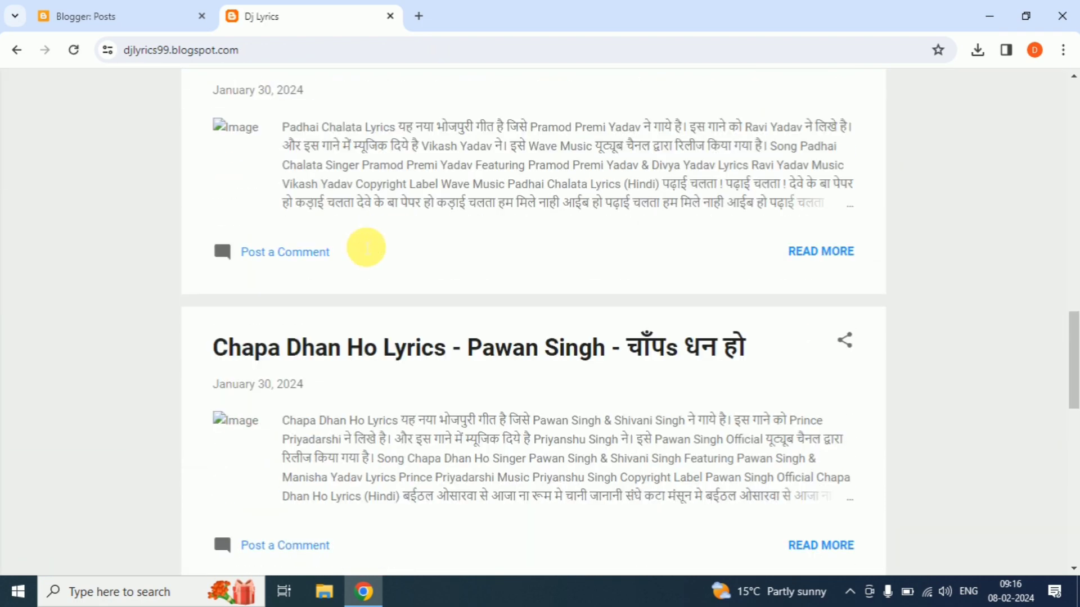
pyautogui.scroll(-10, 365, 247)
pyautogui.scroll(13, 361, 246)
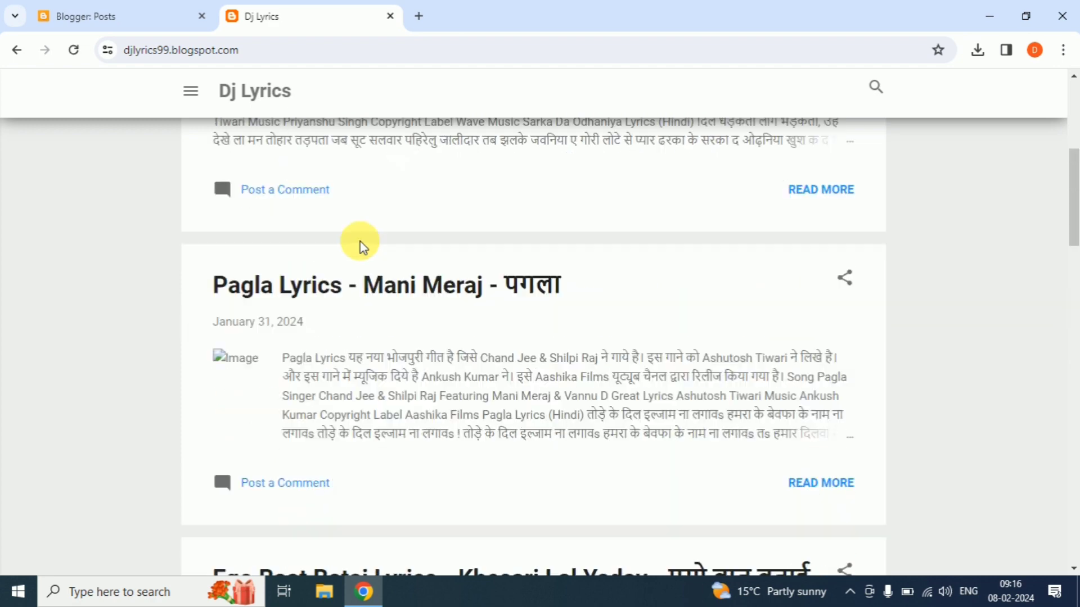
pyautogui.scroll(6, 361, 246)
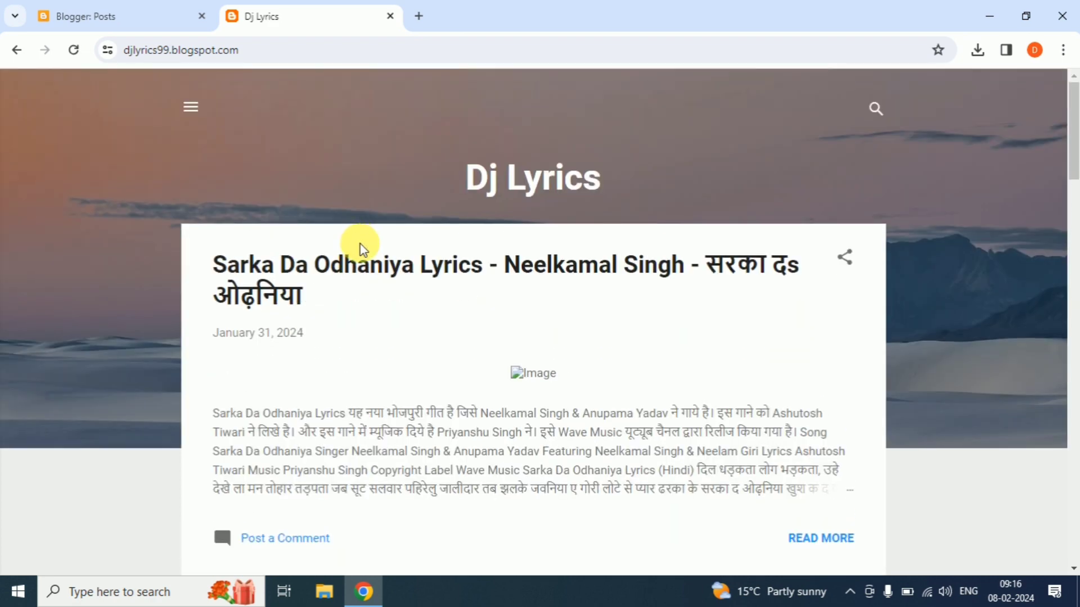
pyautogui.click(126, 18)
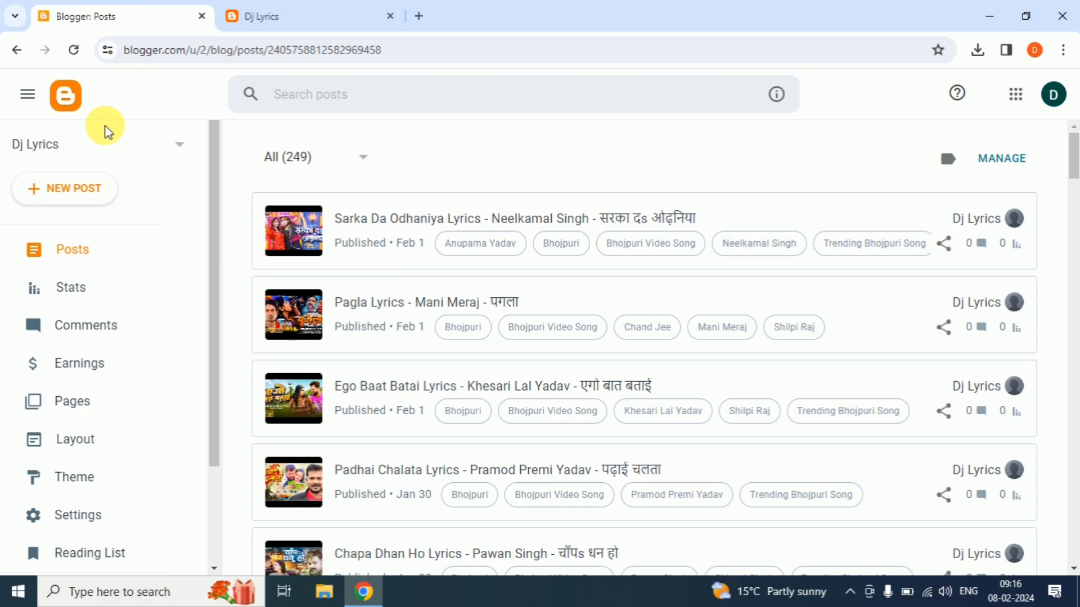
pyautogui.moveTo(310, 2)
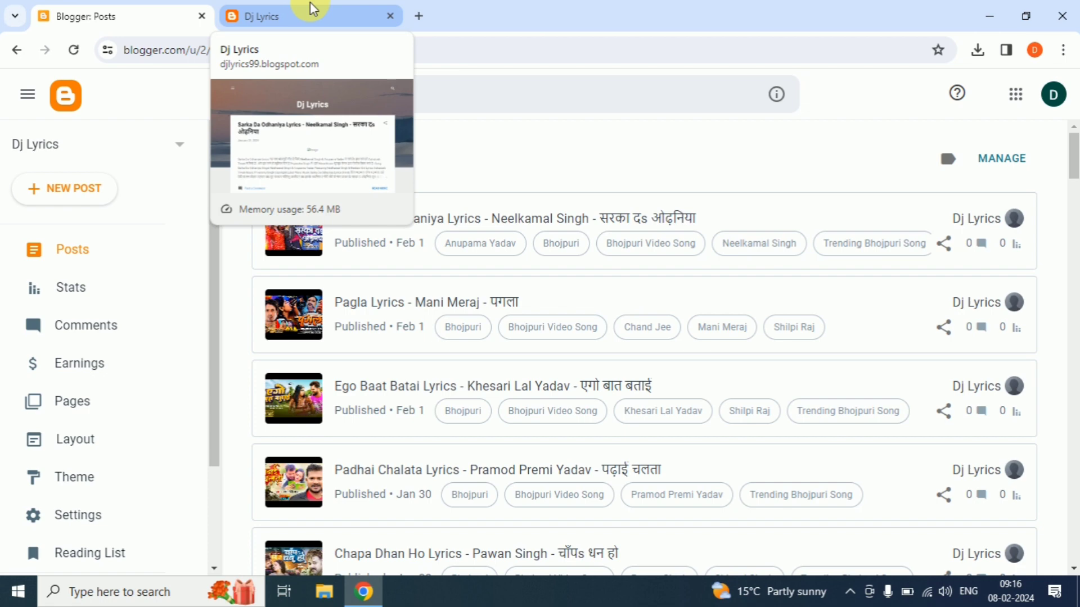
pyautogui.click(310, 3)
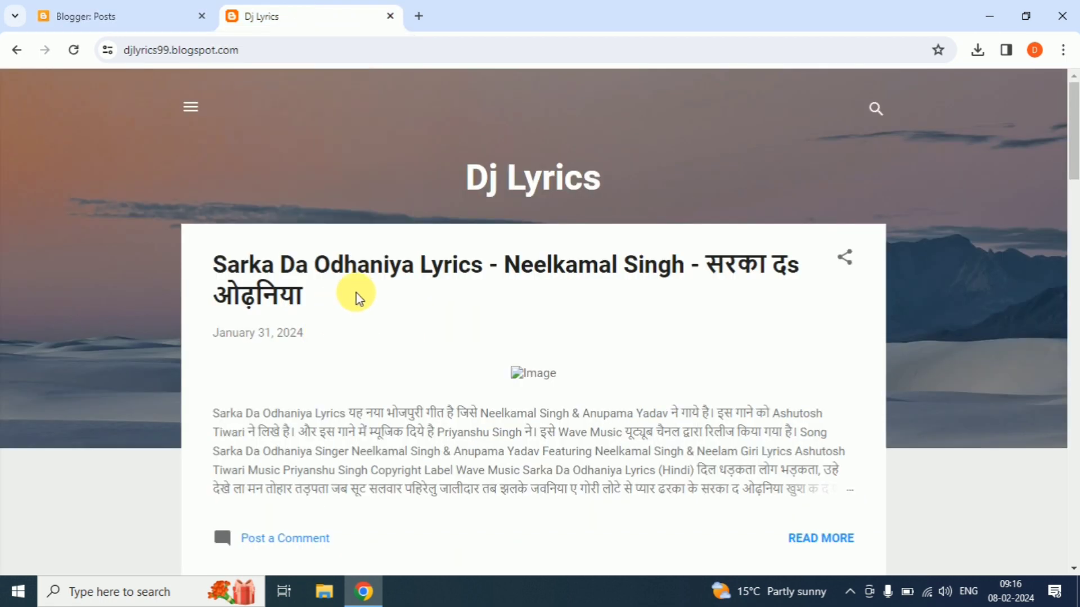
pyautogui.scroll(-6, 365, 293)
pyautogui.scroll(3, 713, 243)
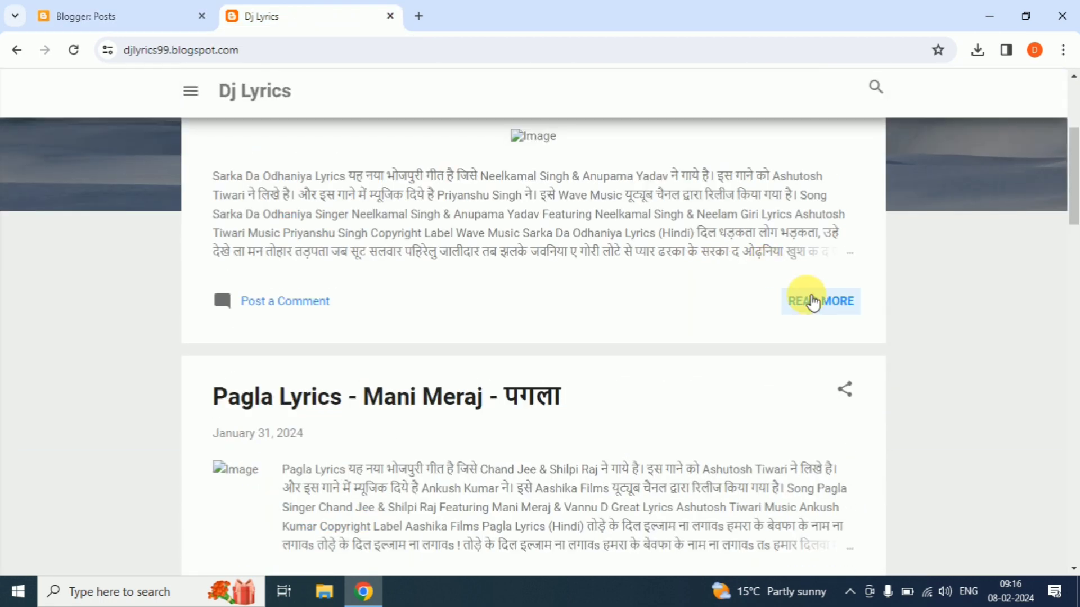
pyautogui.scroll(4, 512, 459)
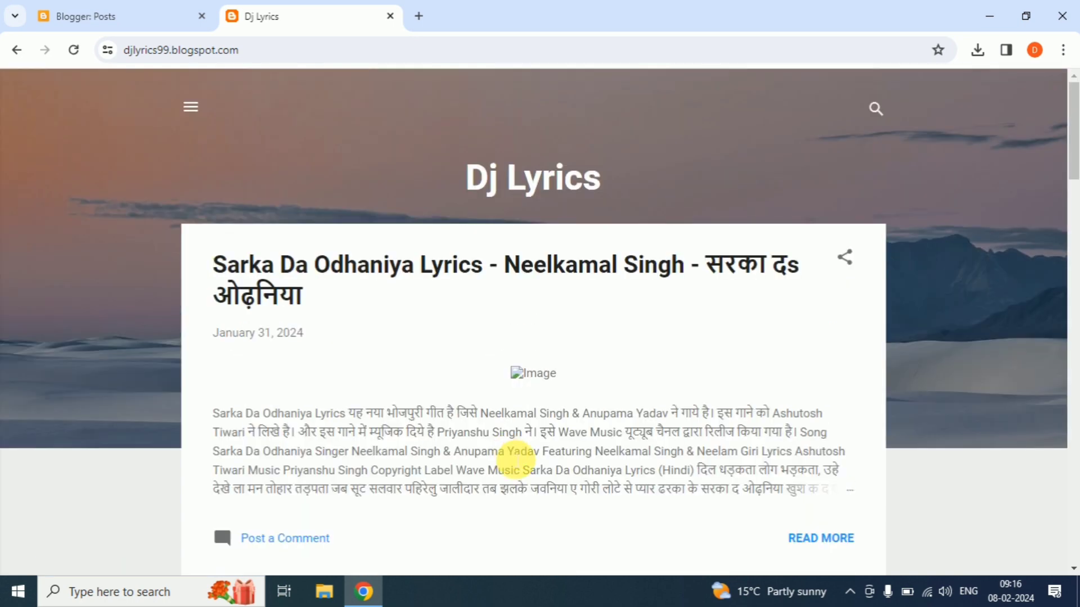